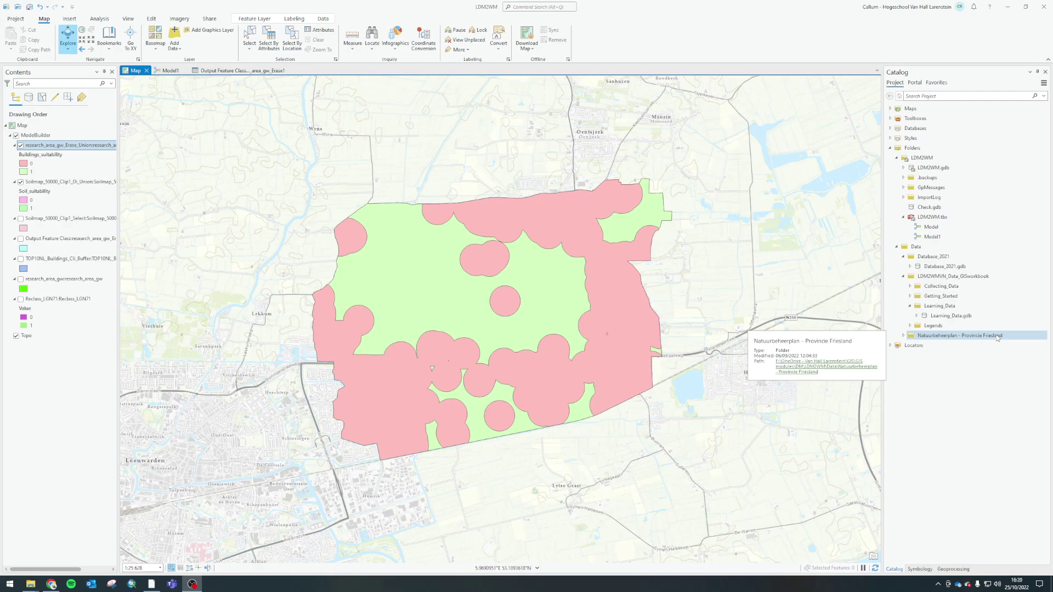
Examine the LGN7 land-use branch with Extract by Mask and Reclassify in Model1
click(169, 70)
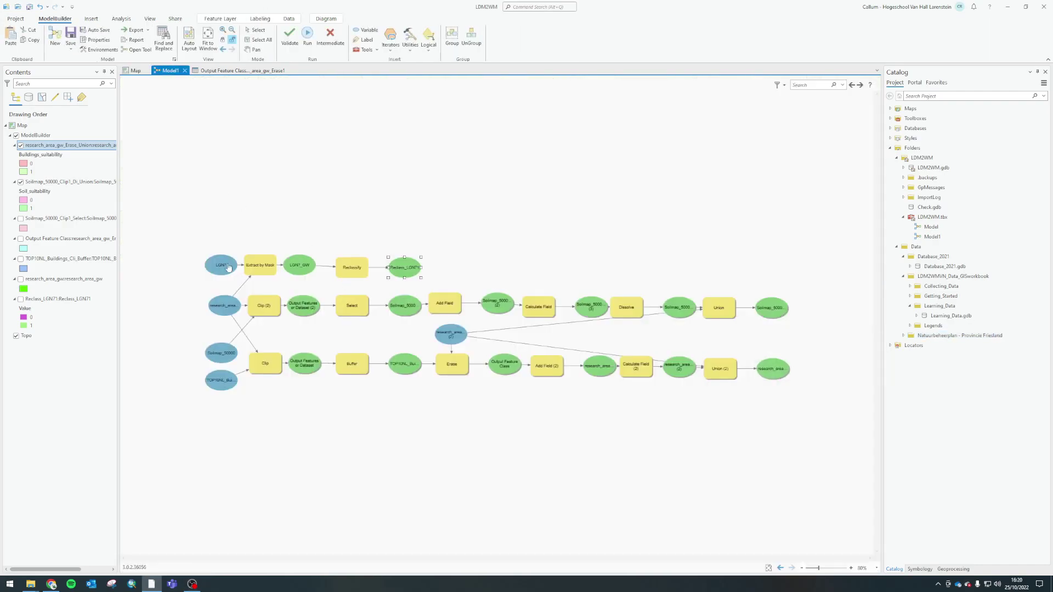
drag(196, 226, 441, 277)
click(329, 285)
click(347, 310)
click(135, 71)
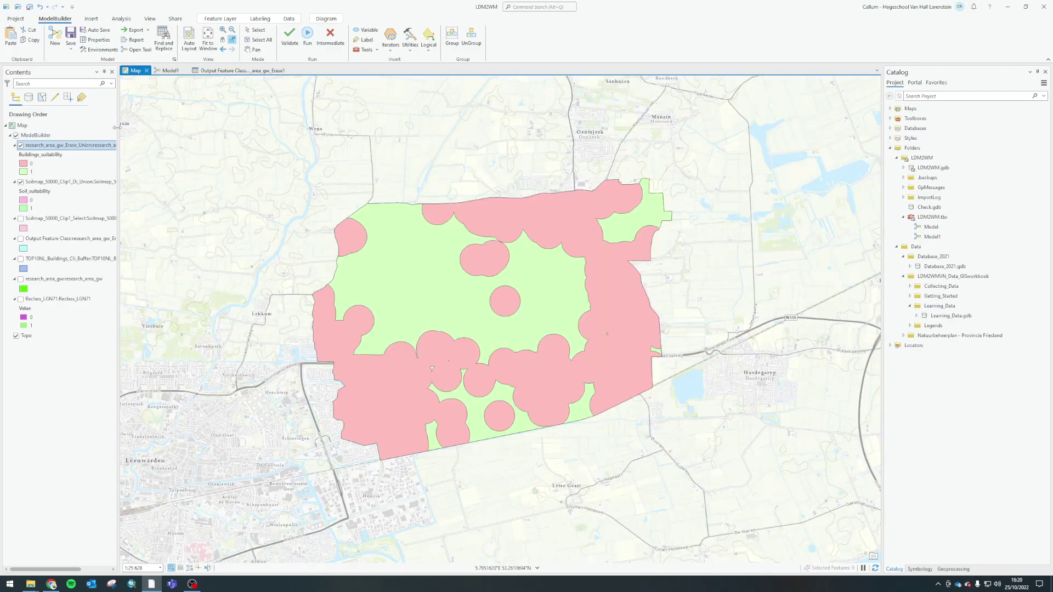
Hide the buildings suitability layer to view the soil suitability map, and check the Erase and Union (2) tools in Model1
click(21, 145)
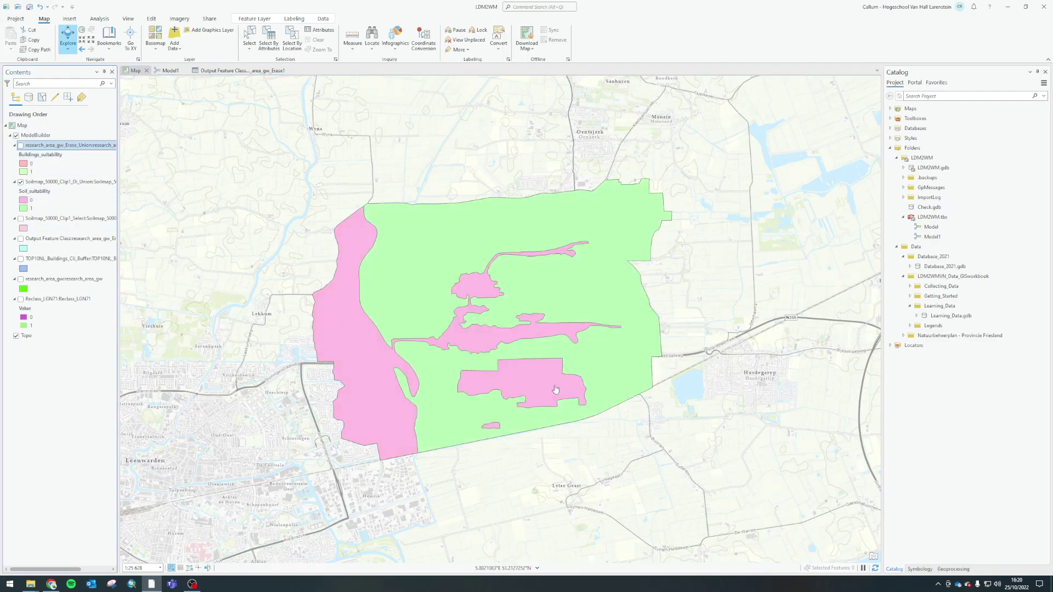
click(167, 71)
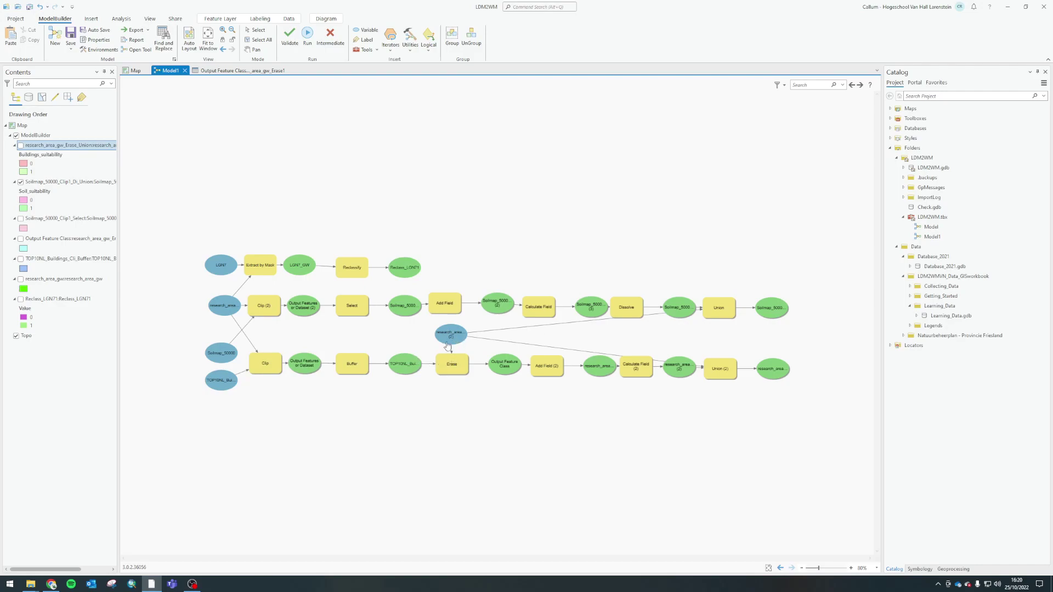
mouse_move(449, 366)
click(721, 369)
Show the buildings suitability union layer on the map and hide the soil suitability union layer
click(136, 70)
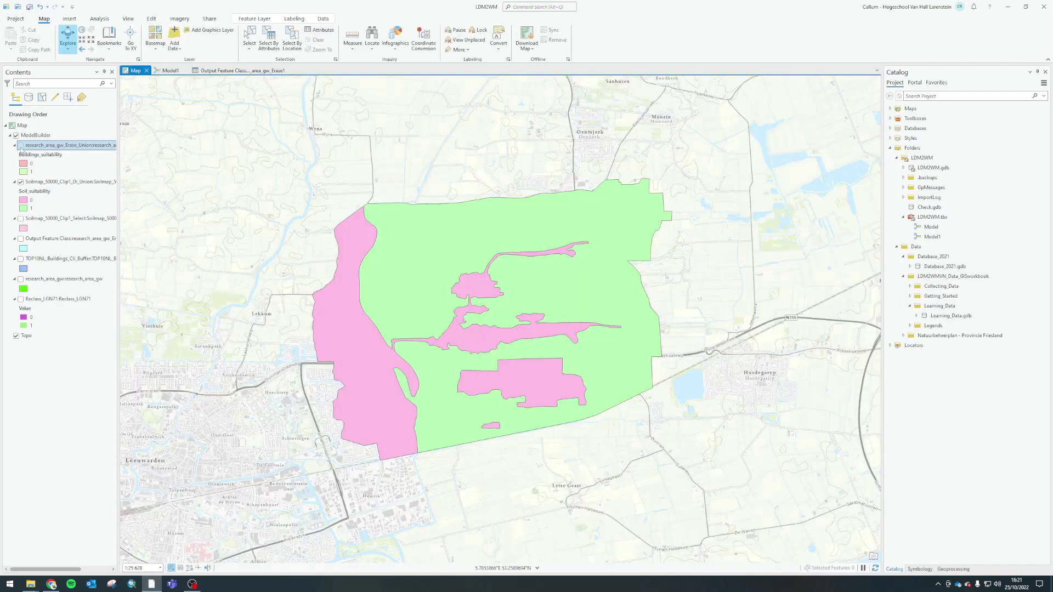
click(21, 181)
click(21, 145)
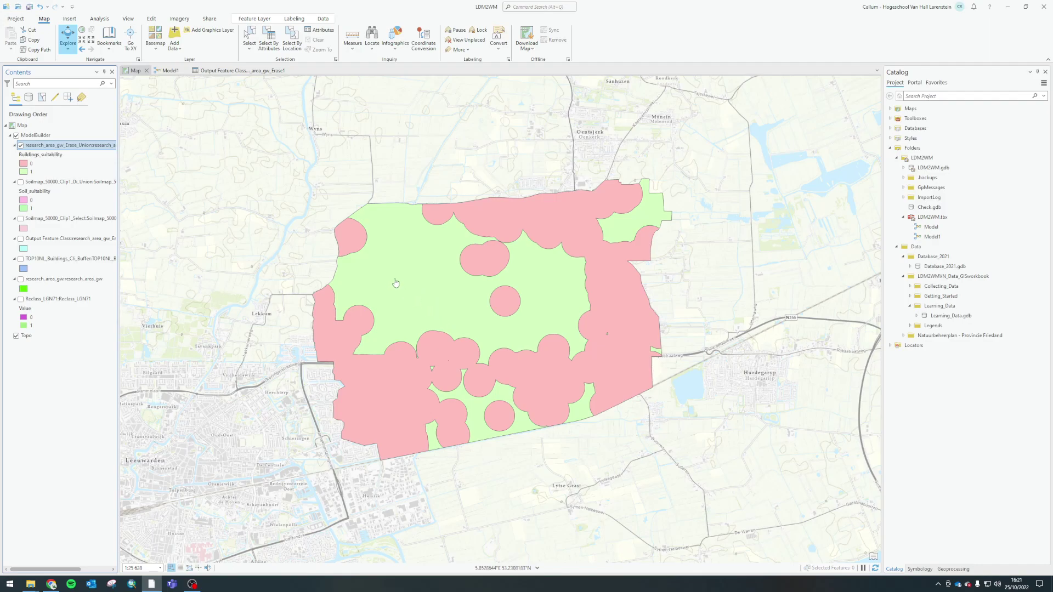
Collapse the legends of the hidden layers below the soil suitability union layer
click(16, 219)
click(16, 229)
click(14, 229)
click(15, 238)
click(15, 248)
click(15, 258)
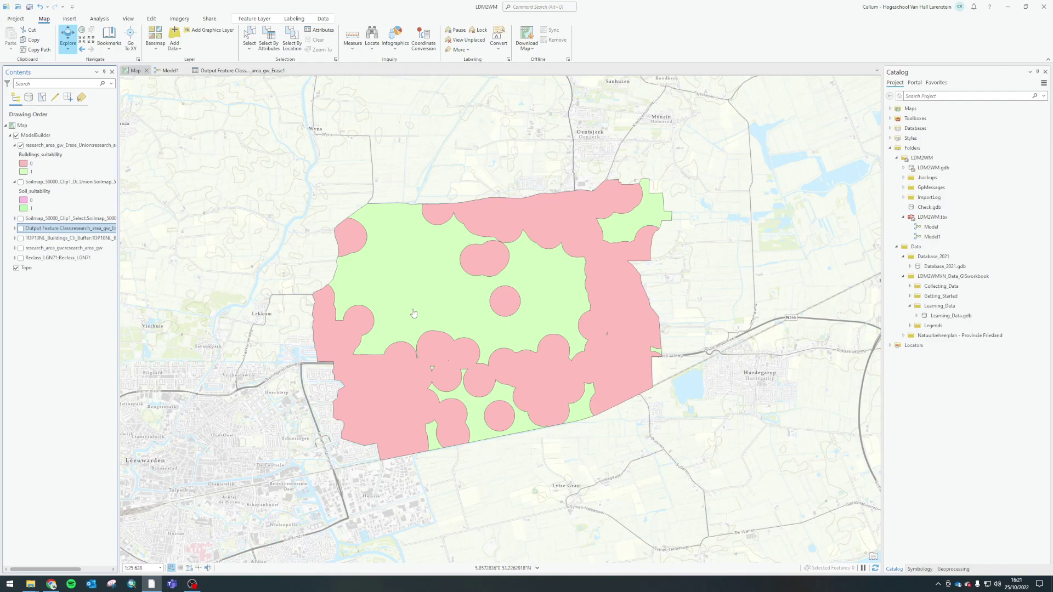
Examine the Union tools in Model1 and the research area and dissolved soil map that feed them
click(168, 71)
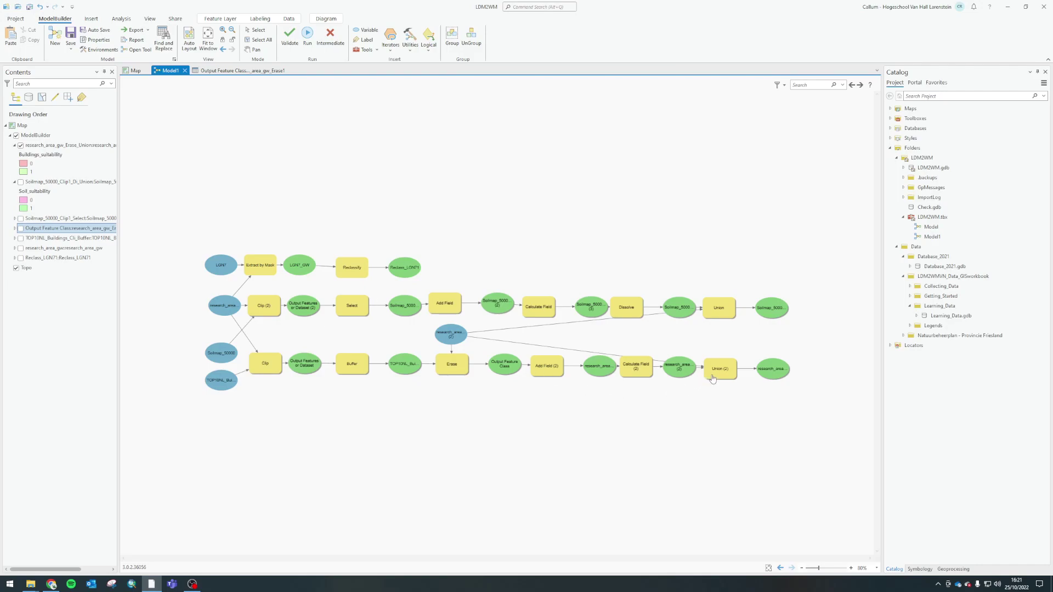
drag(843, 240, 700, 412)
click(706, 337)
mouse_move(719, 314)
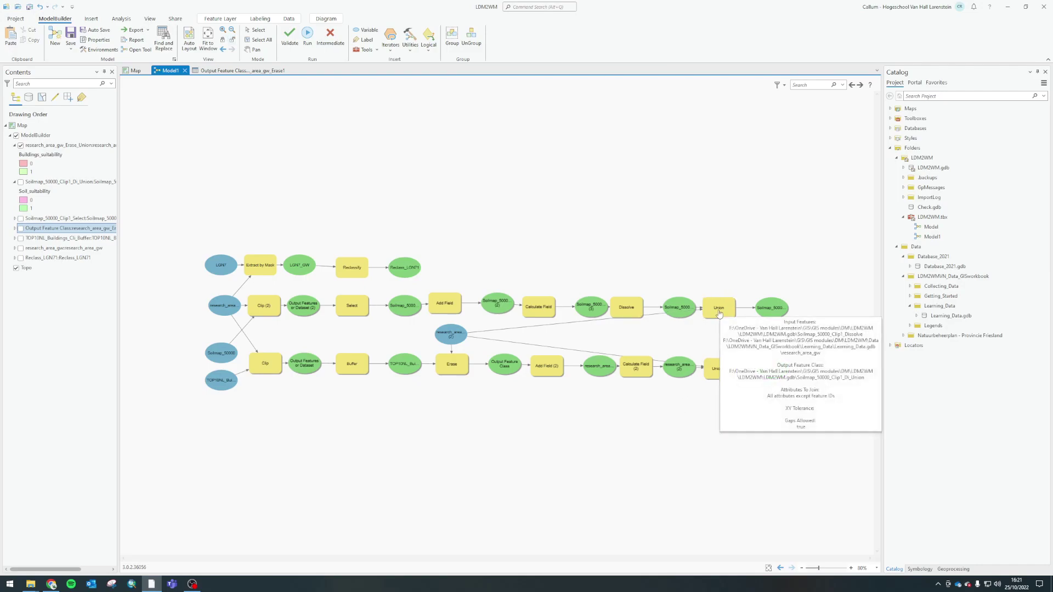
click(448, 337)
click(667, 311)
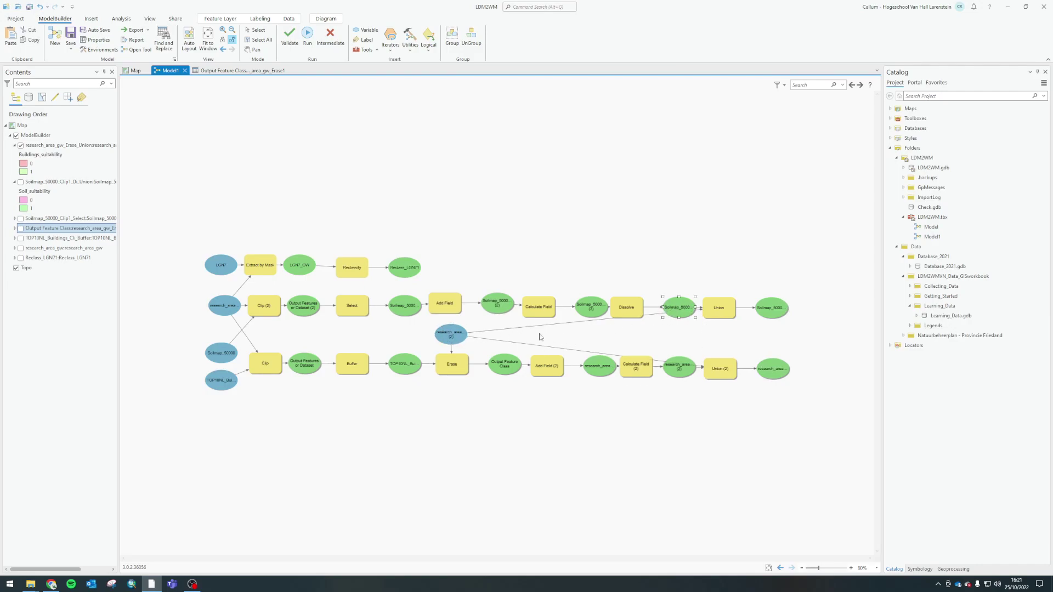
click(681, 319)
Check the Soil_suitability field in the attribute table of Soilmap_50000_Clip1_Select and close the open tables
right_click(33, 217)
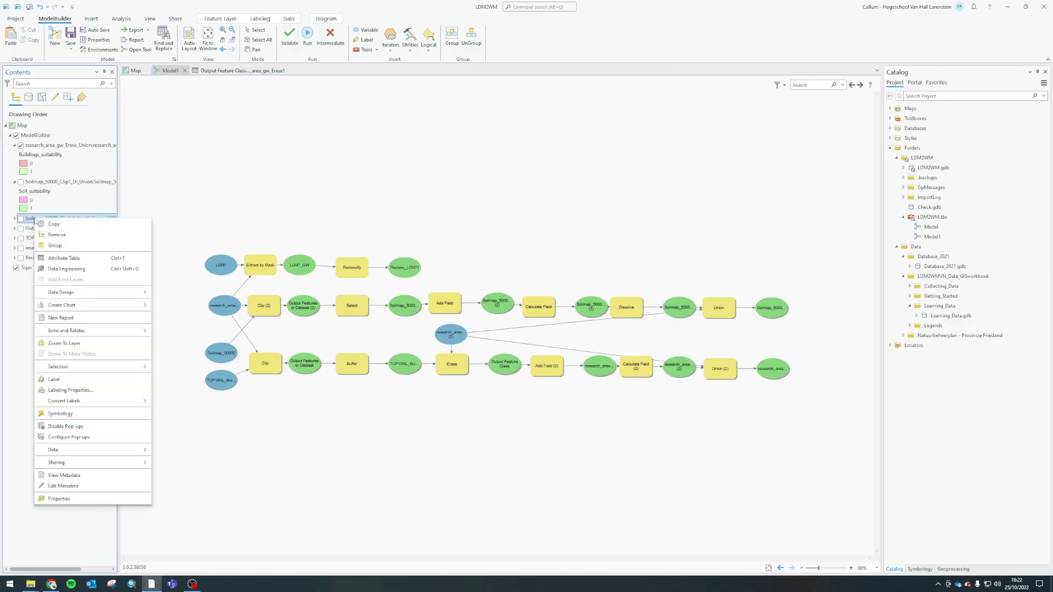
click(77, 259)
click(319, 94)
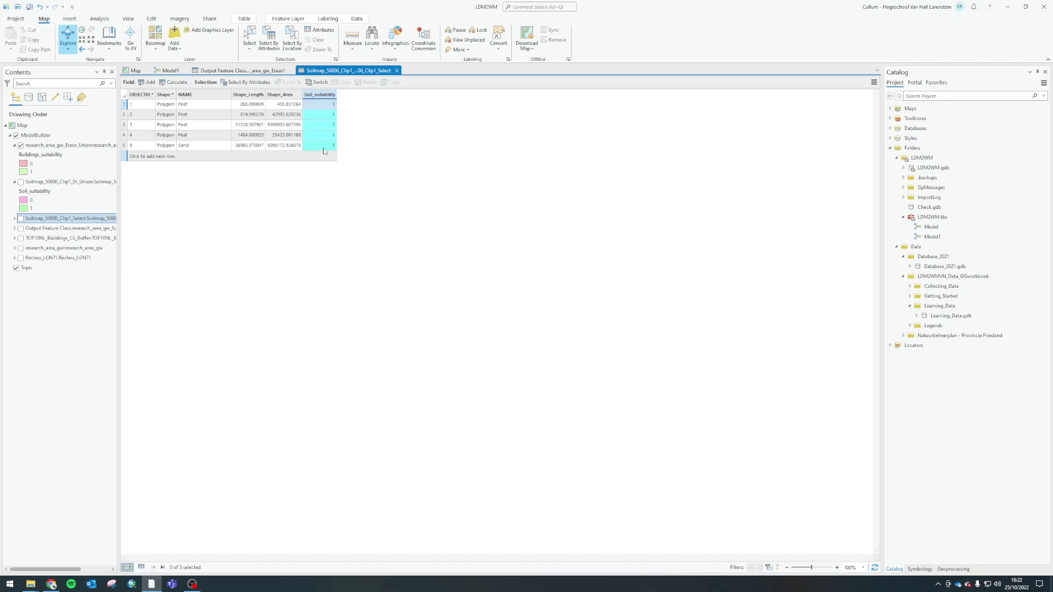
click(290, 70)
click(291, 71)
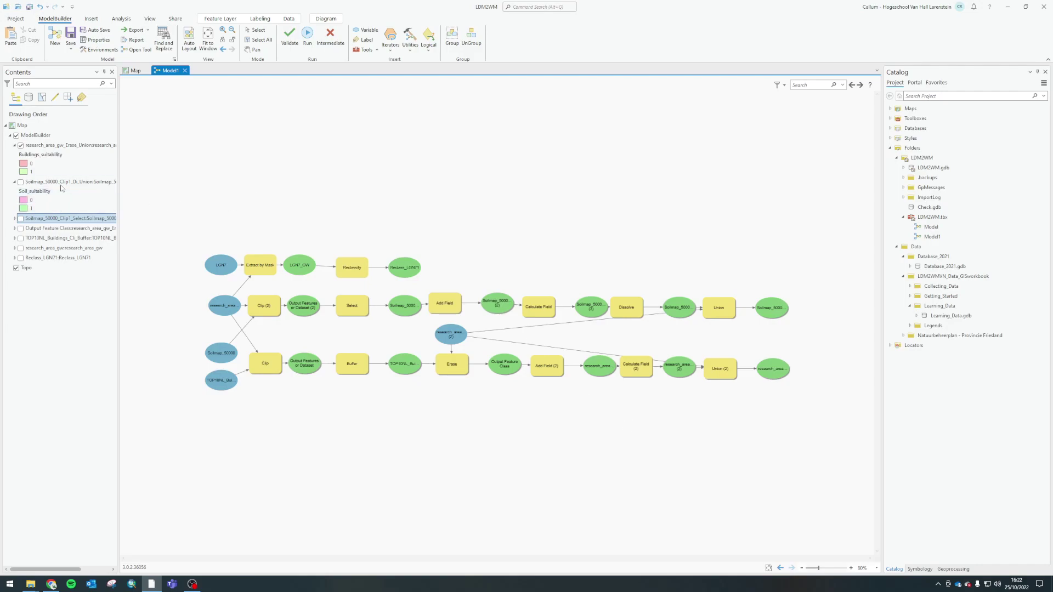
click(37, 203)
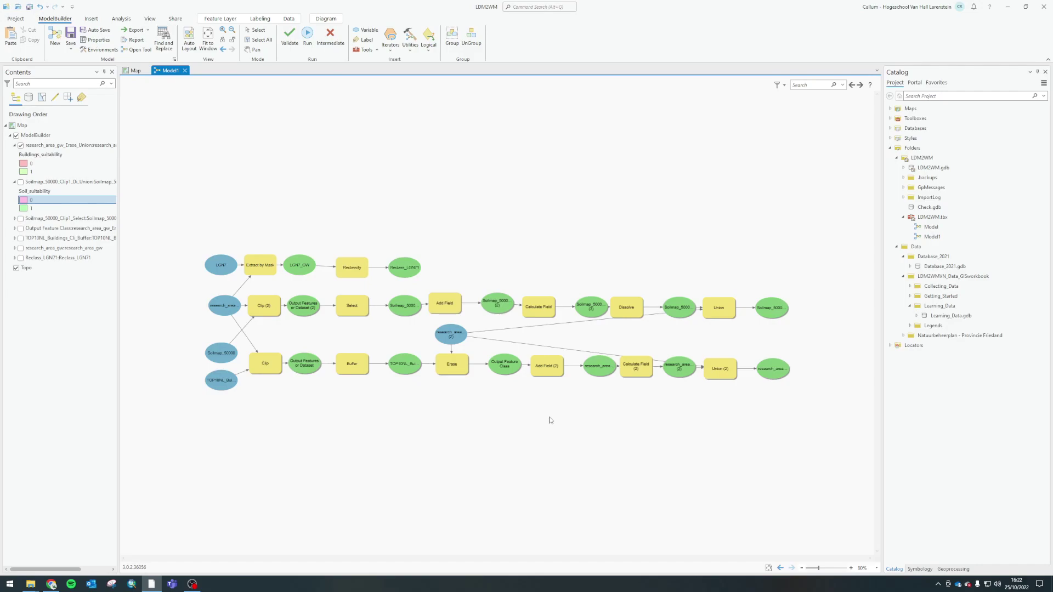
Examine the final union outputs and the Erase tool in the buildings branch of Model1
drag(825, 278, 682, 429)
click(453, 367)
mouse_move(470, 385)
mouse_down()
mouse_move(429, 328)
mouse_move(472, 388)
mouse_up()
Delete the Erase tool from Model1 and move the chain from Add Field (2) to Union (2) beside the buffer output
click(456, 375)
mouse_move(461, 375)
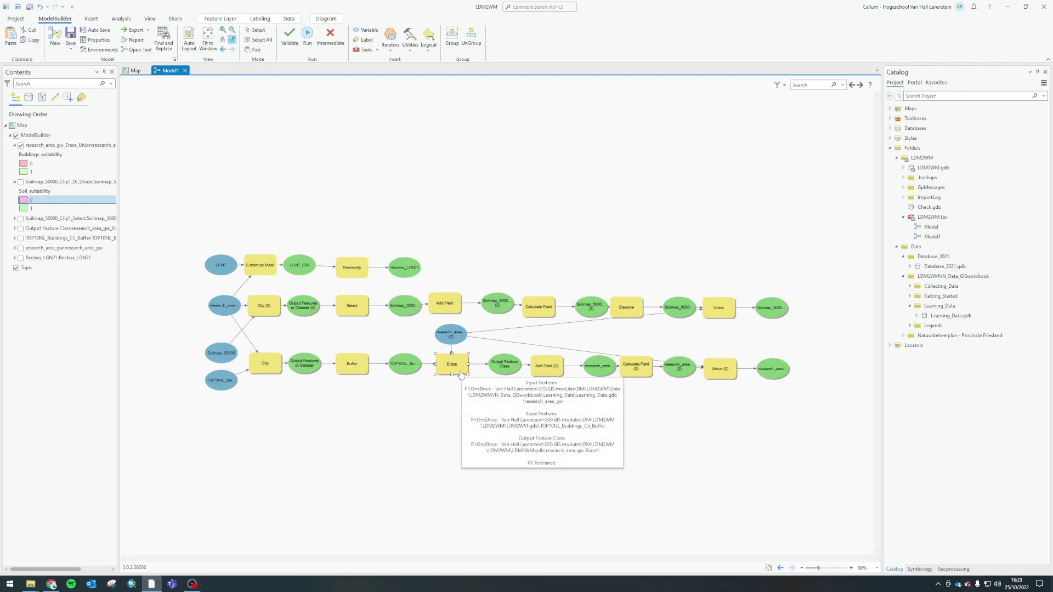
key(Delete)
drag(479, 364, 806, 399)
drag(600, 366, 499, 364)
click(505, 408)
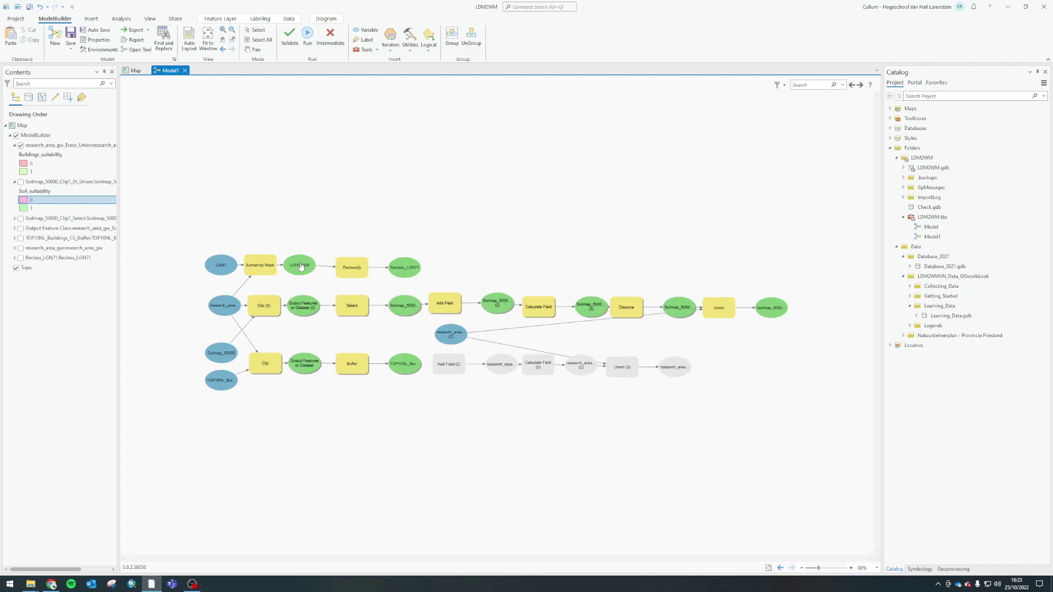
Review the buildings suitability layer on the map and return to Model1
click(133, 70)
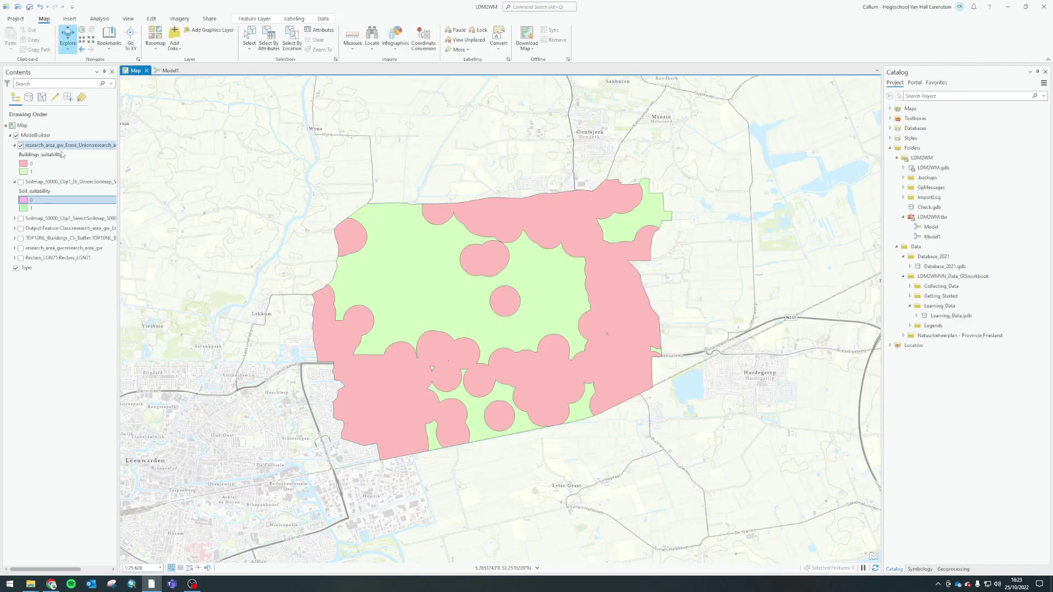
click(21, 182)
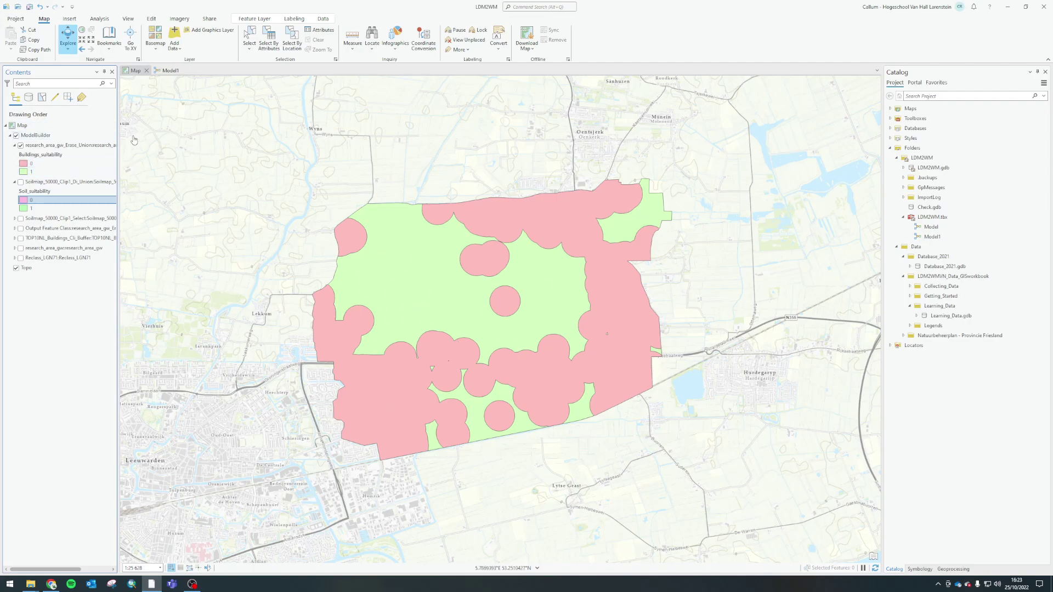
click(166, 71)
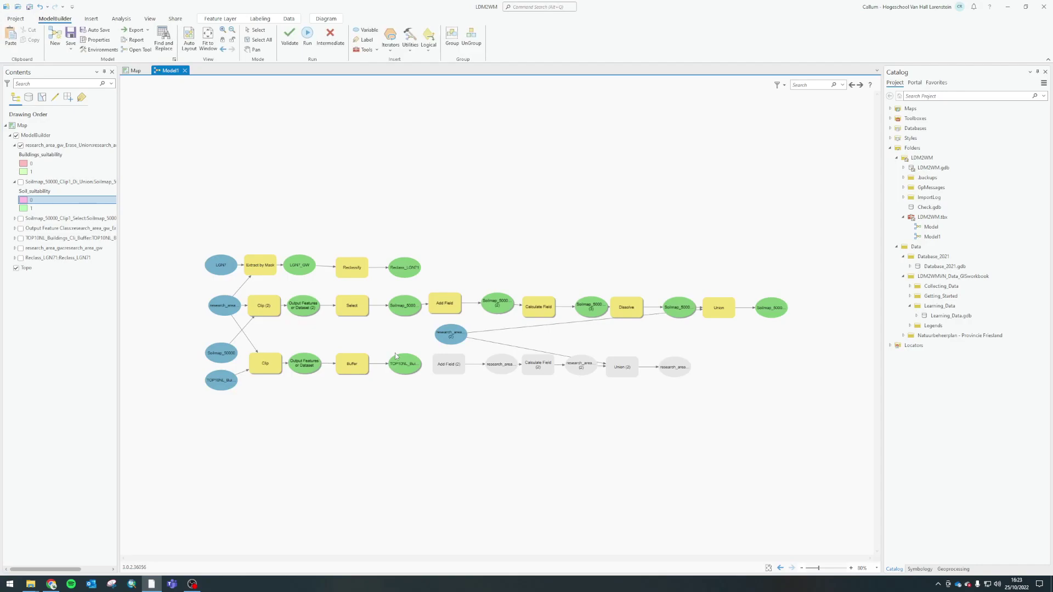
Connect the TOP10NL buildings buffer output to Add Field (2) and run the Union (2) tool
drag(447, 369, 448, 370)
click(472, 384)
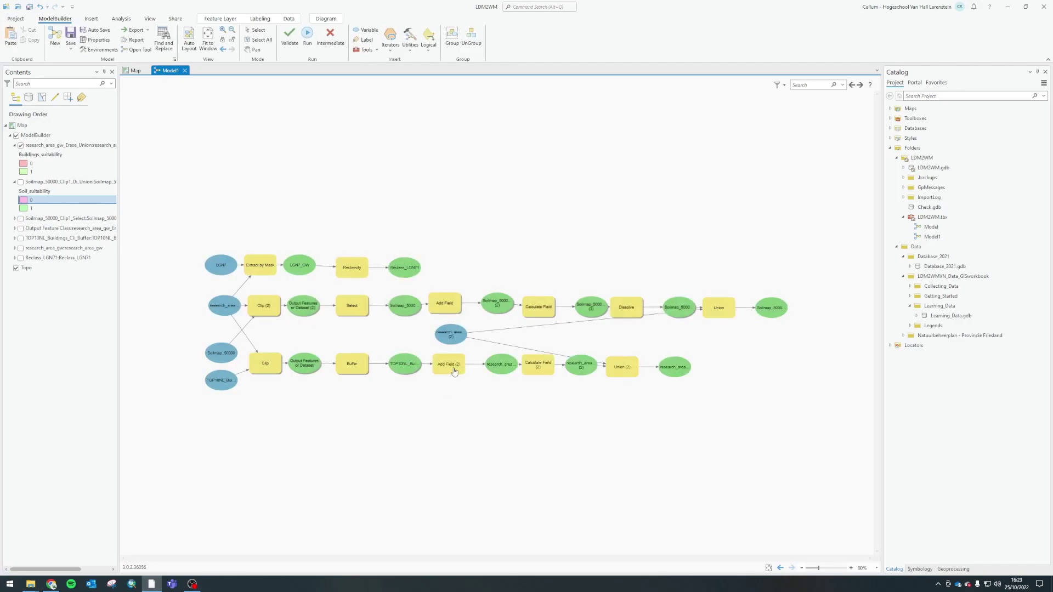
right_click(618, 371)
click(637, 387)
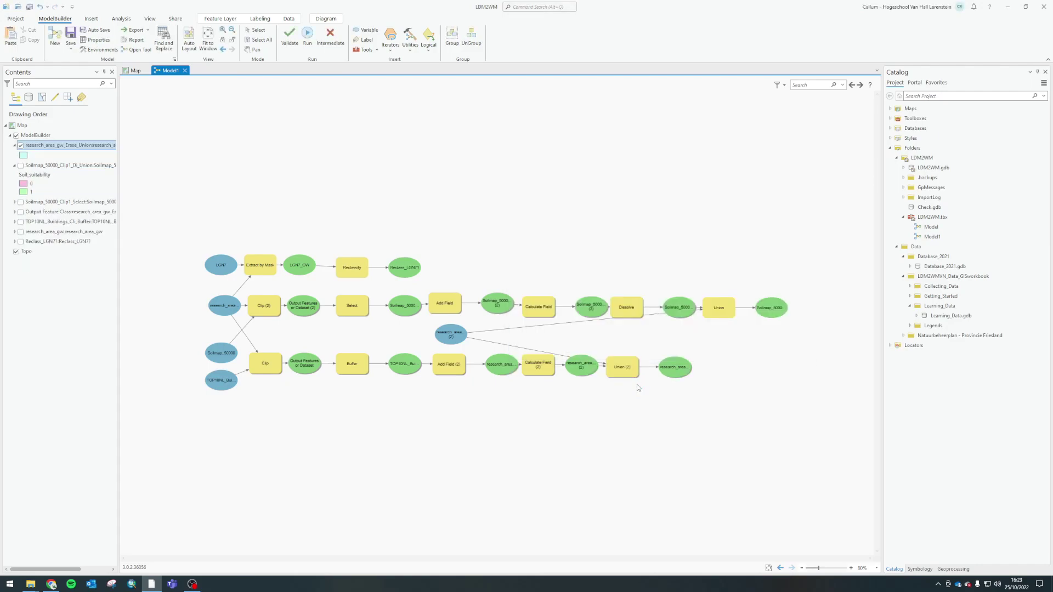
Remove the Union (2) output from the map display and add it again
right_click(679, 364)
click(704, 391)
right_click(677, 365)
click(704, 391)
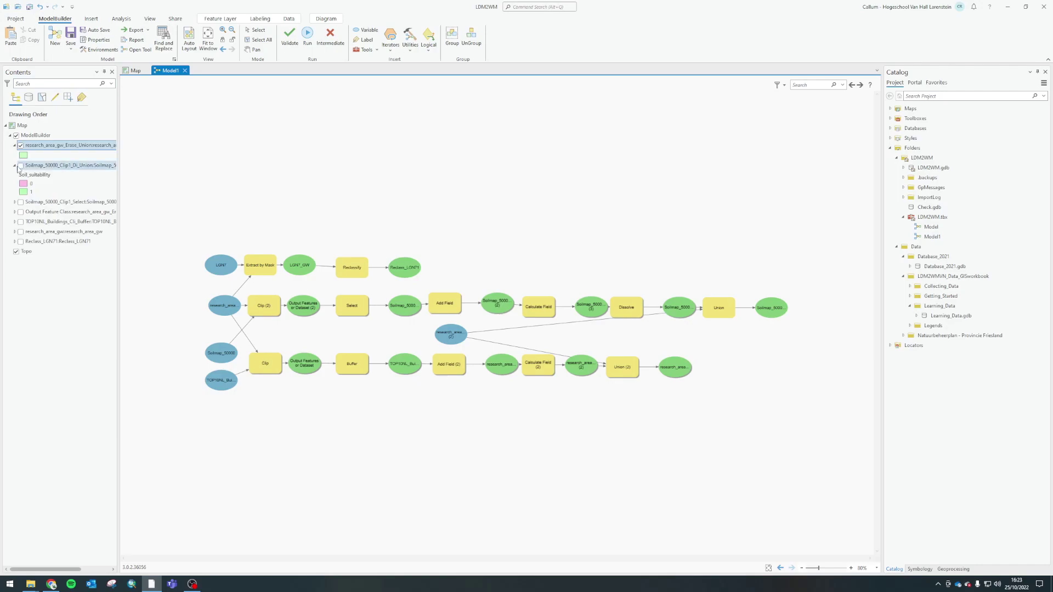
Symbolize the research_area_gw_Erase_Union layer on the map with unique values of the Buildings_suitability field
click(134, 71)
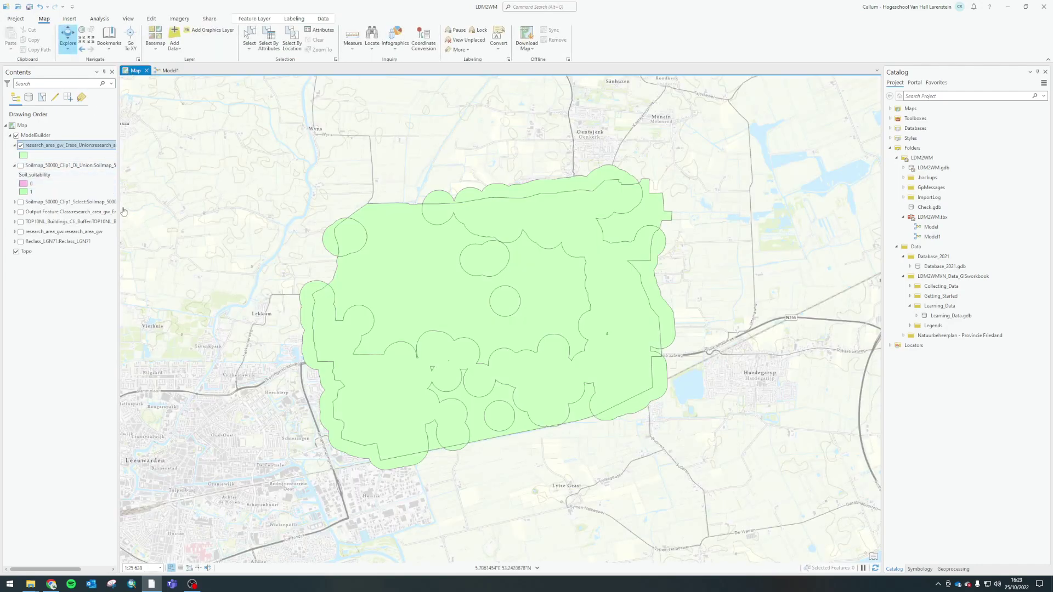
right_click(51, 145)
click(82, 342)
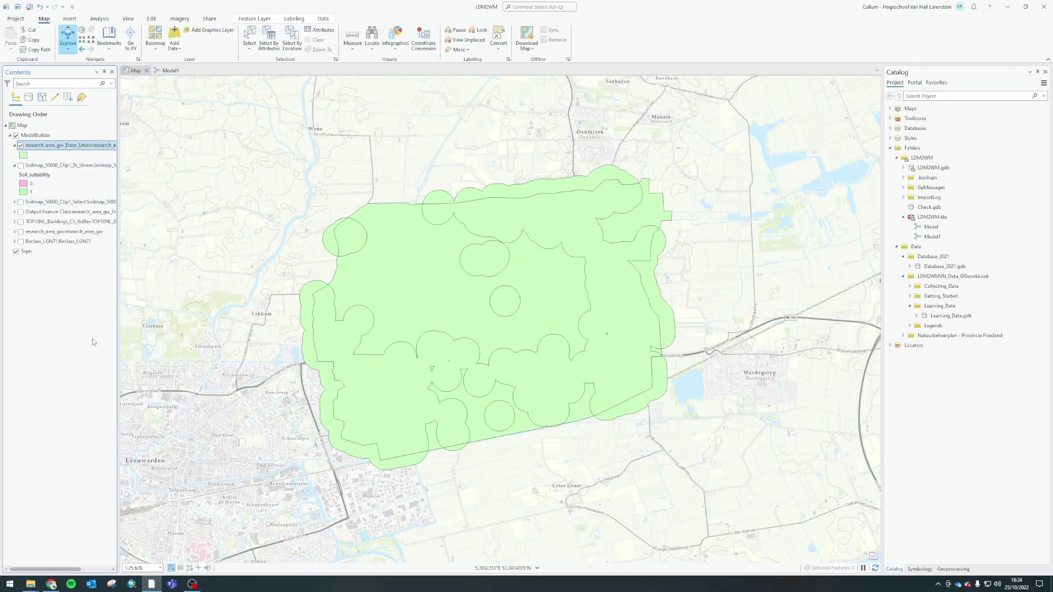
click(936, 111)
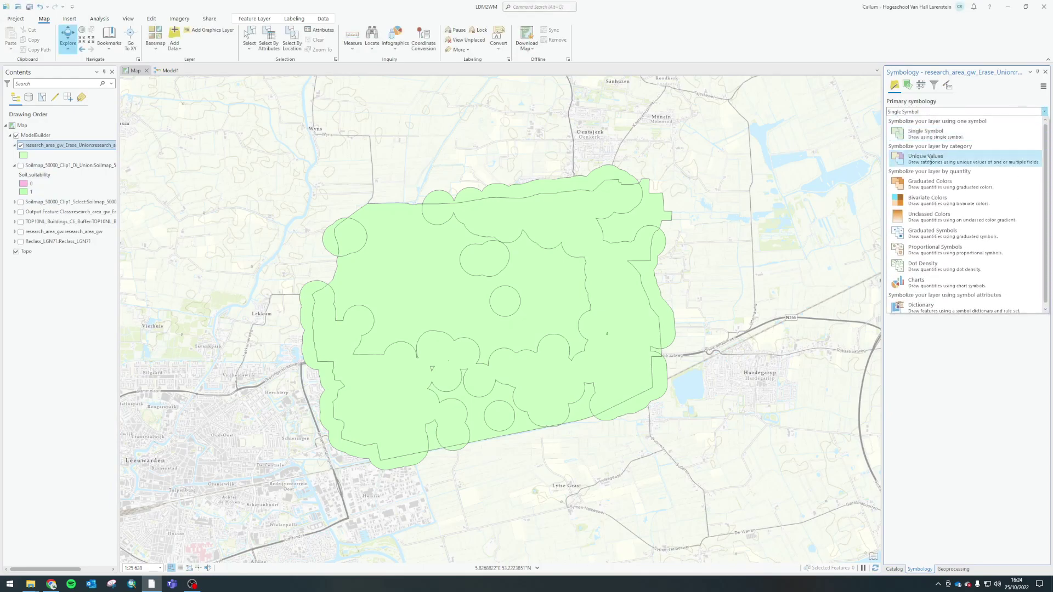
click(933, 158)
click(1023, 188)
click(987, 198)
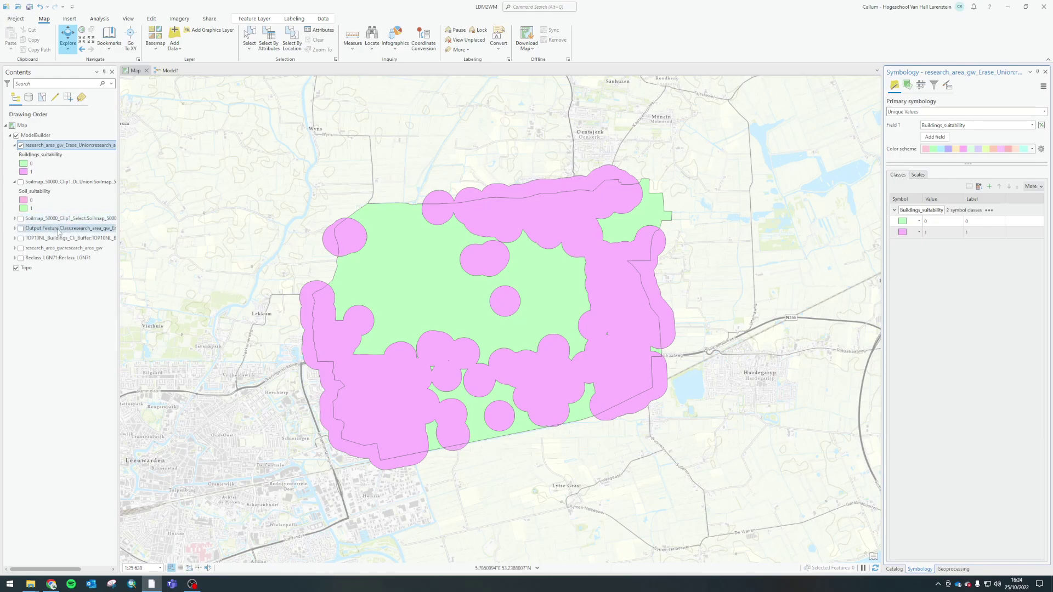
Set the fill colour of Buildings_suitability class 0 to light red
click(919, 223)
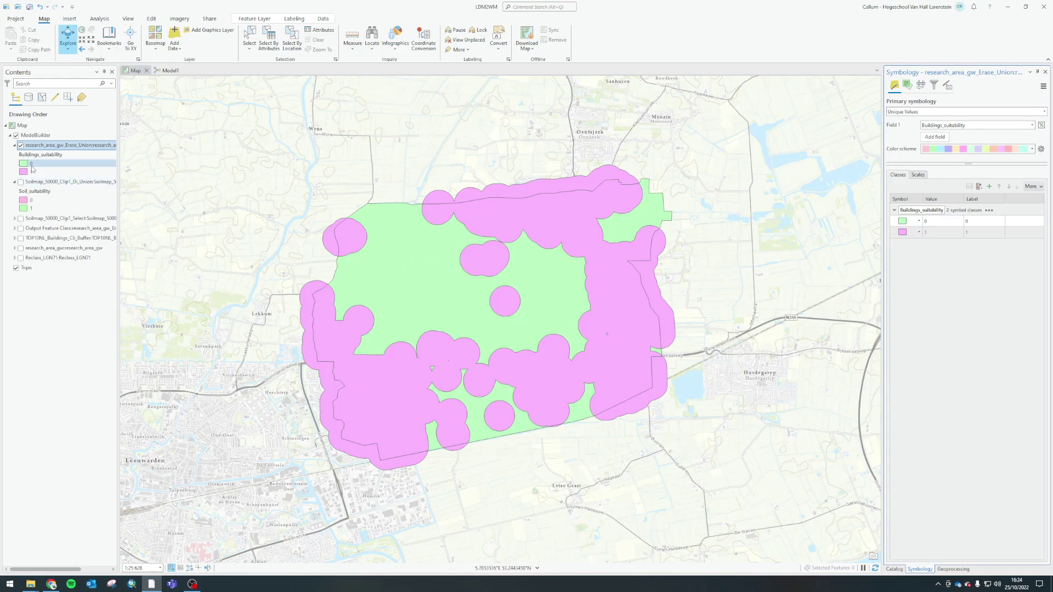
click(909, 224)
click(1038, 143)
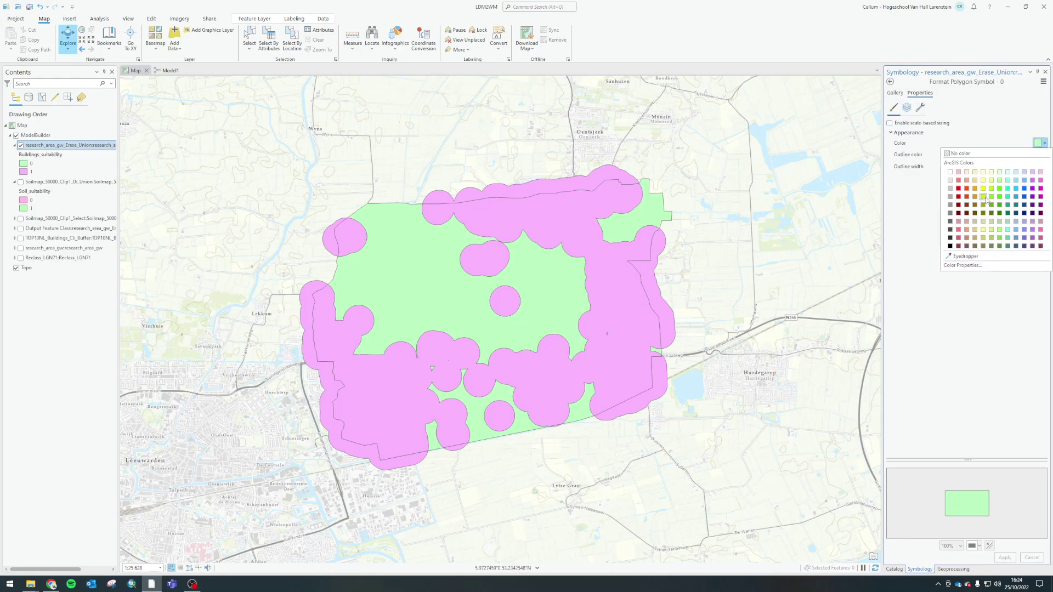
click(998, 179)
click(1038, 147)
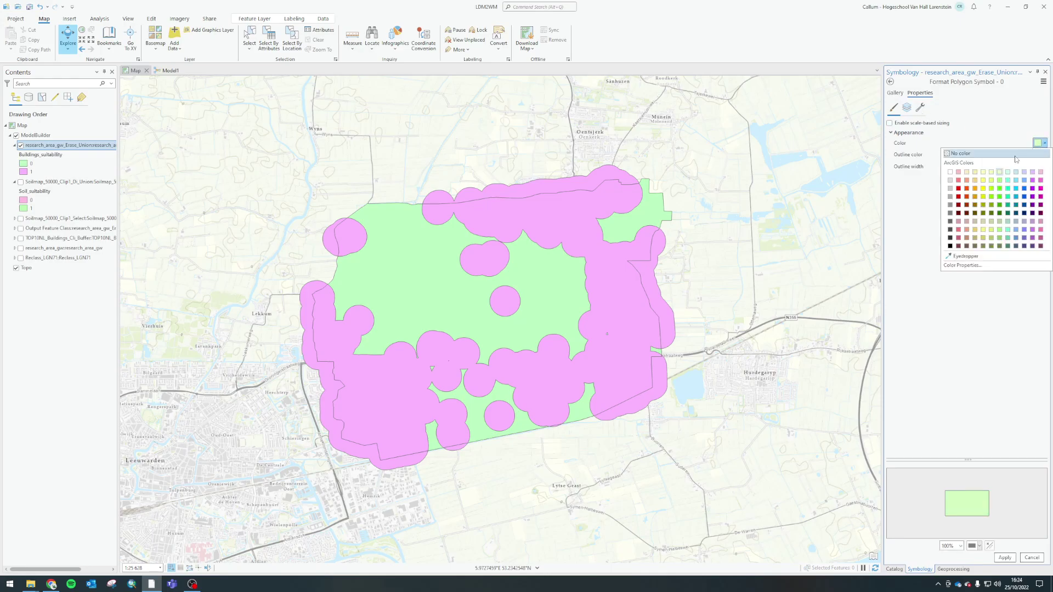
click(958, 175)
click(1005, 558)
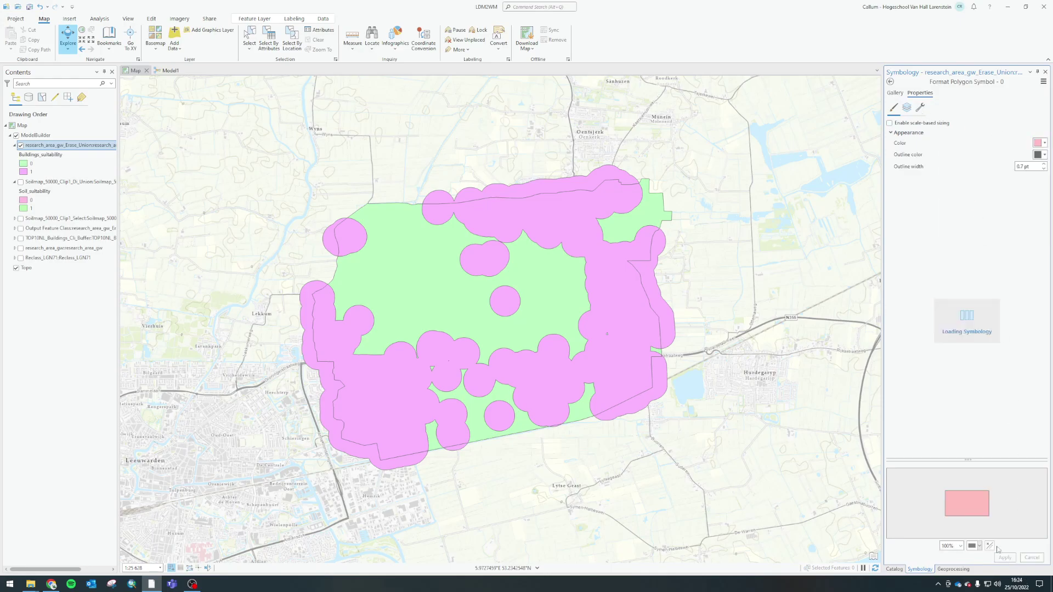
Set the fill colour of Buildings_suitability class 1 to light green and go back to the project catalog
click(890, 82)
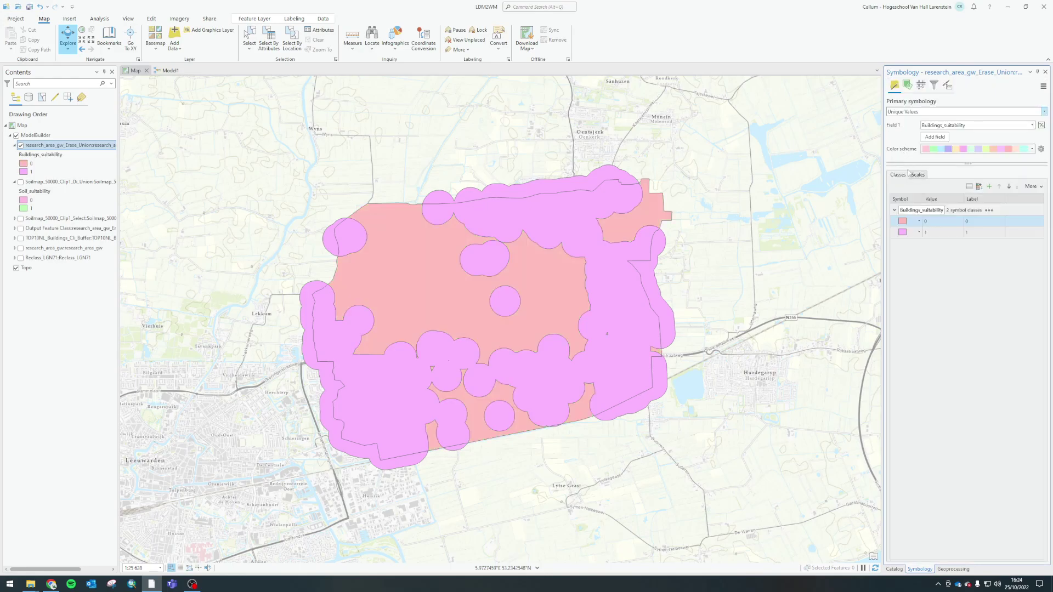
click(906, 235)
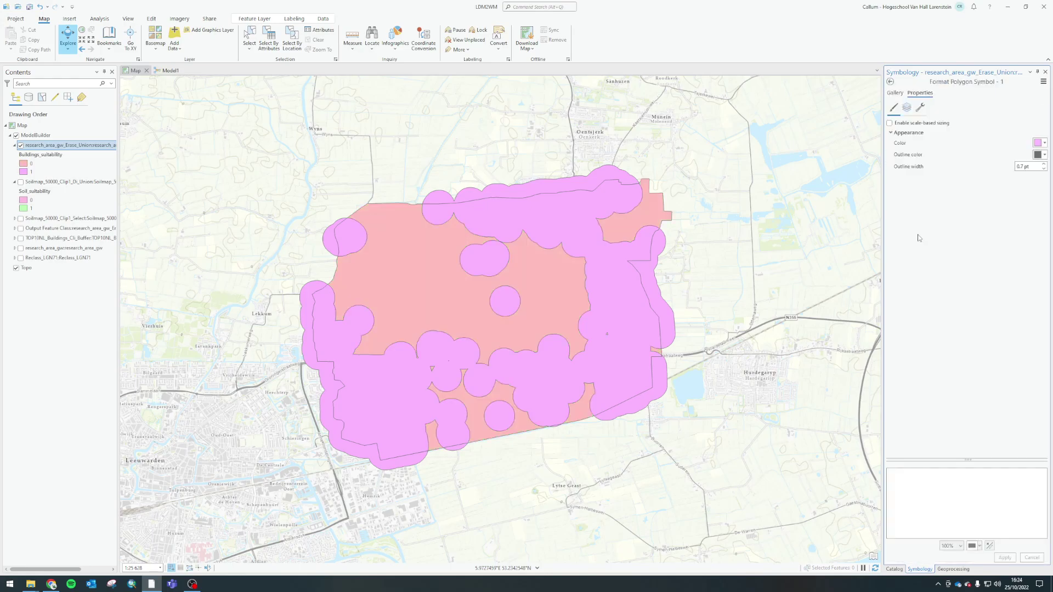
click(1038, 144)
click(1013, 185)
click(1009, 558)
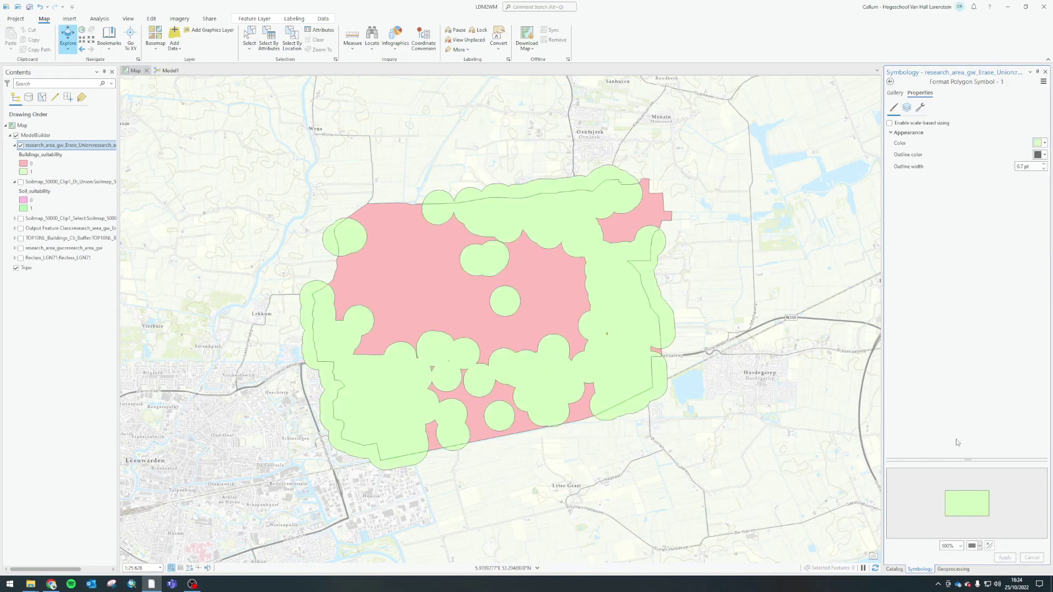
click(893, 570)
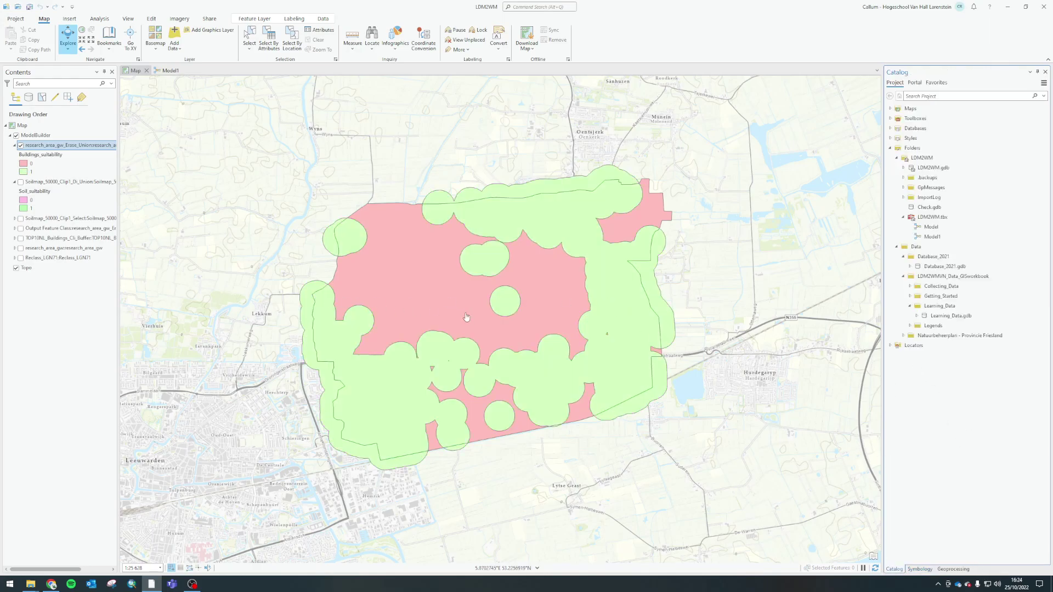
drag(485, 336, 493, 328)
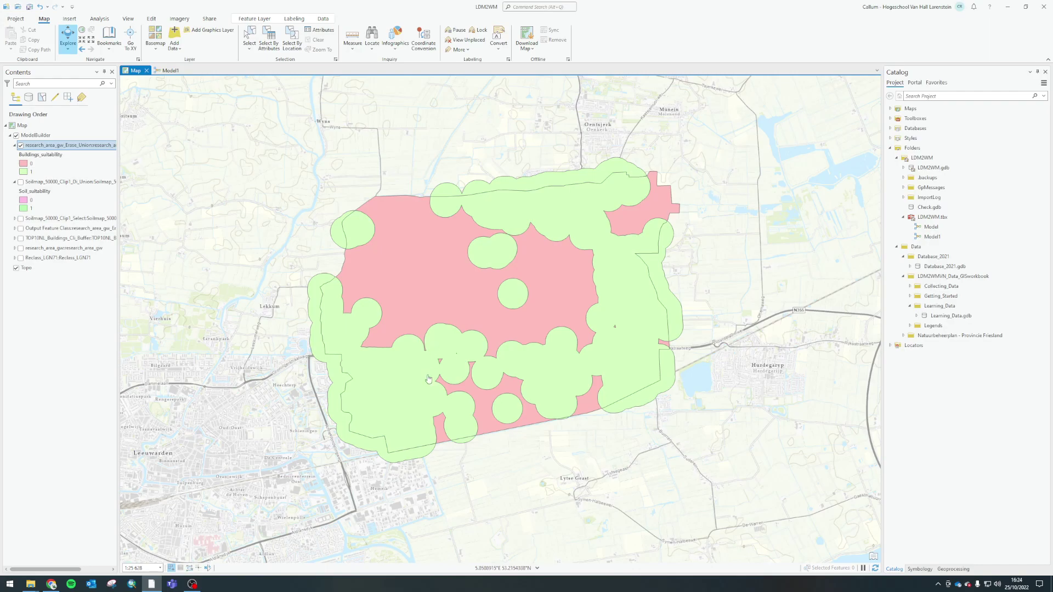
Search the geoprocessing tools for erase and add the Erase tool to Model1 below Add Field (2)
click(171, 70)
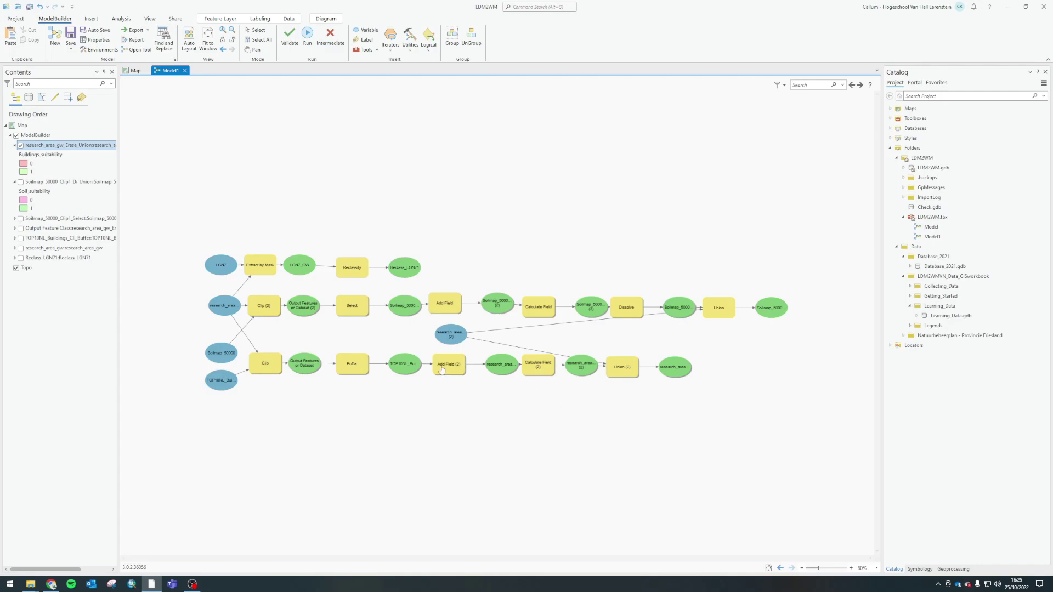
click(953, 569)
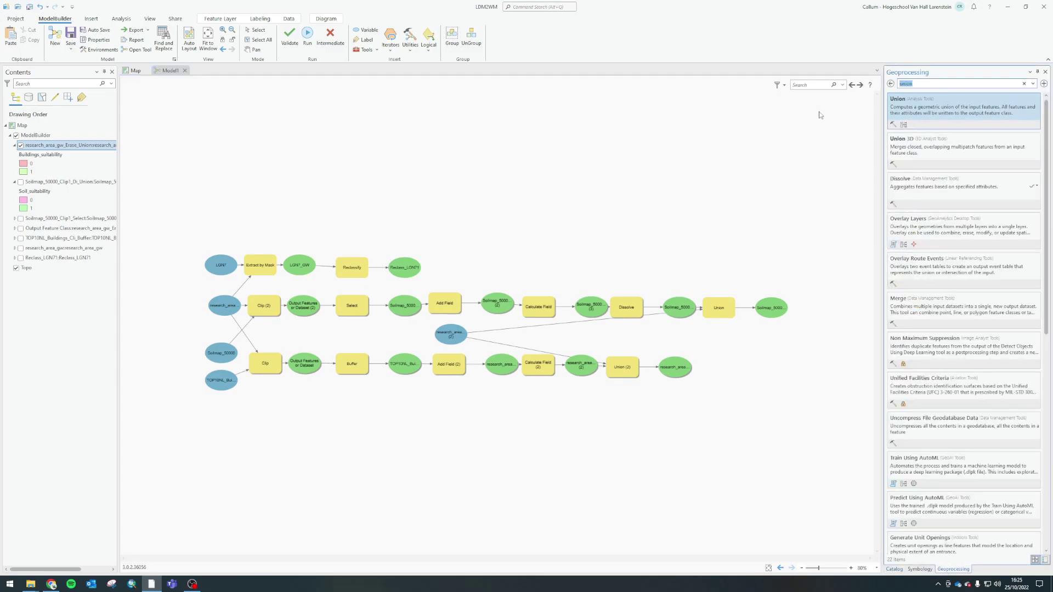
text(erase)
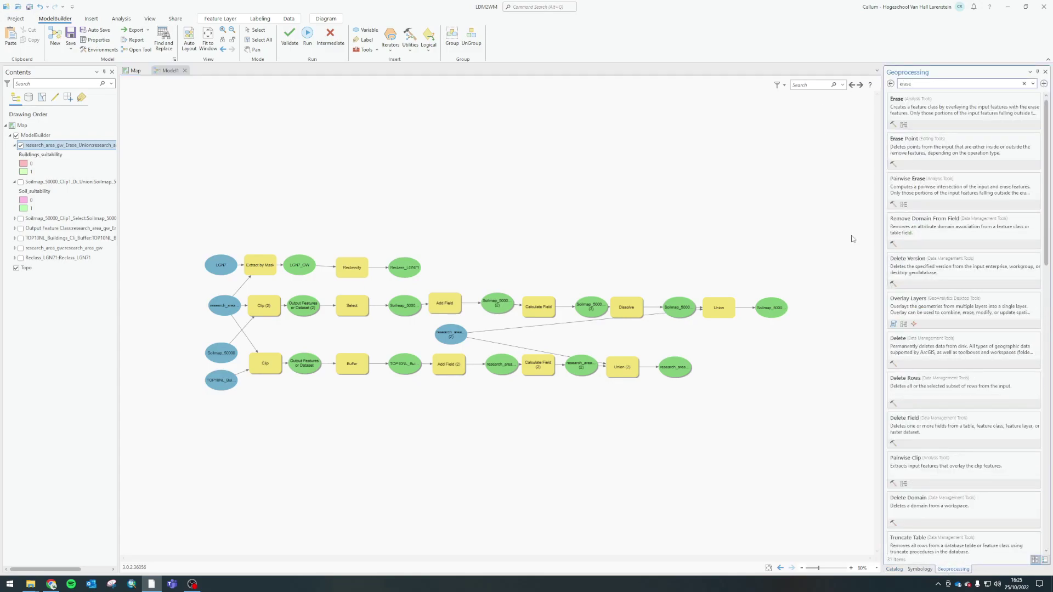
mouse_move(900, 105)
mouse_down()
mouse_move(501, 404)
mouse_move(431, 402)
mouse_up()
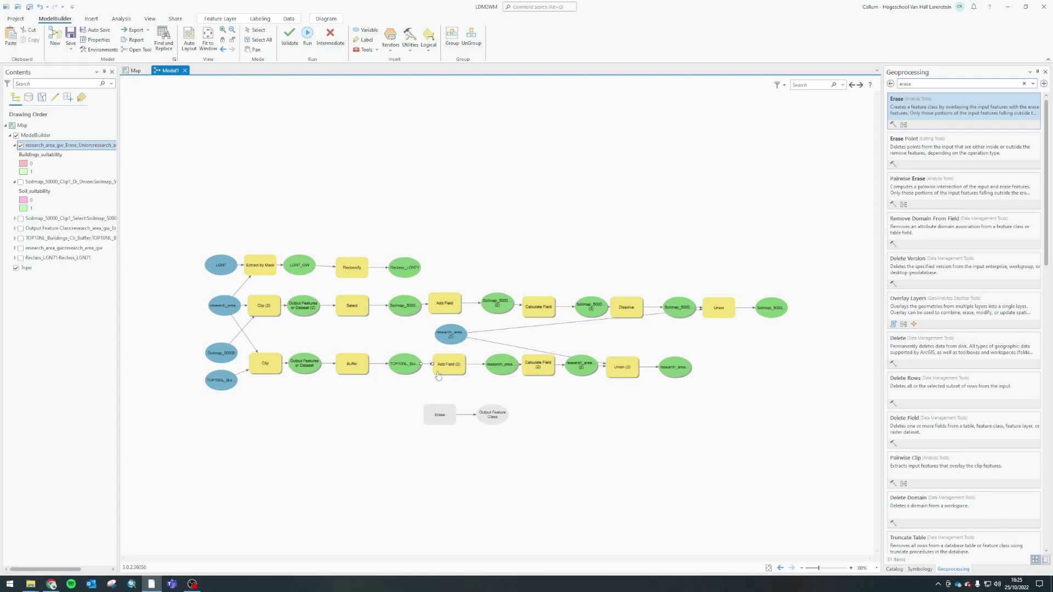
Move the chain from Add Field (2) to the Union (2) output aside and place Erase in the gap after the Buffer output
drag(430, 356, 695, 389)
drag(536, 369, 648, 372)
drag(413, 395, 520, 443)
mouse_move(440, 408)
mouse_down()
mouse_move(448, 367)
mouse_move(461, 364)
mouse_move(452, 370)
mouse_up()
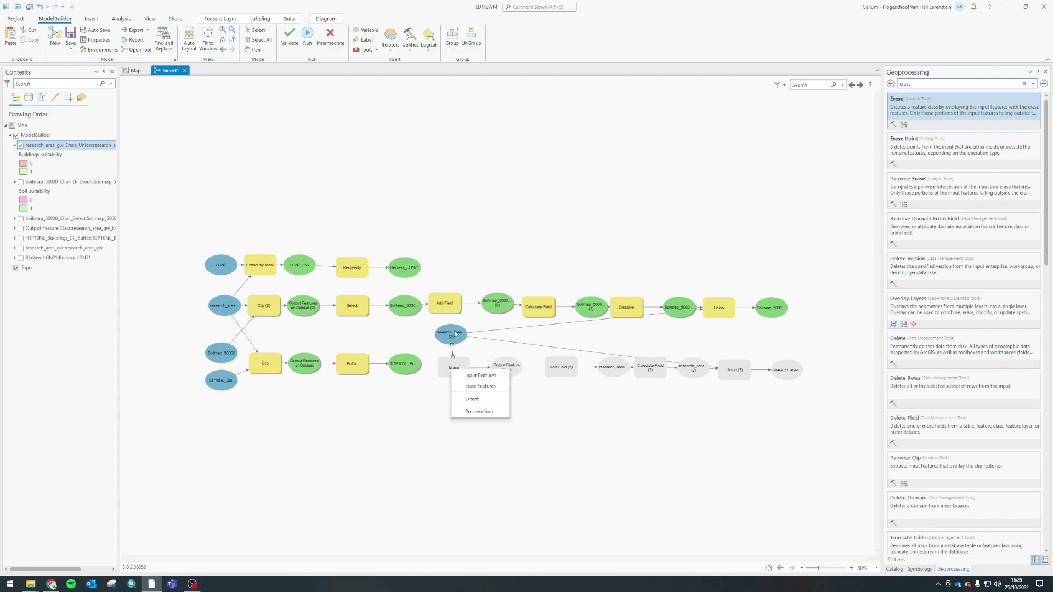
Connect research_area (2) to Erase as Input Features and the TOP10NL buildings buffer output as Erase Features
click(476, 379)
drag(419, 366, 452, 371)
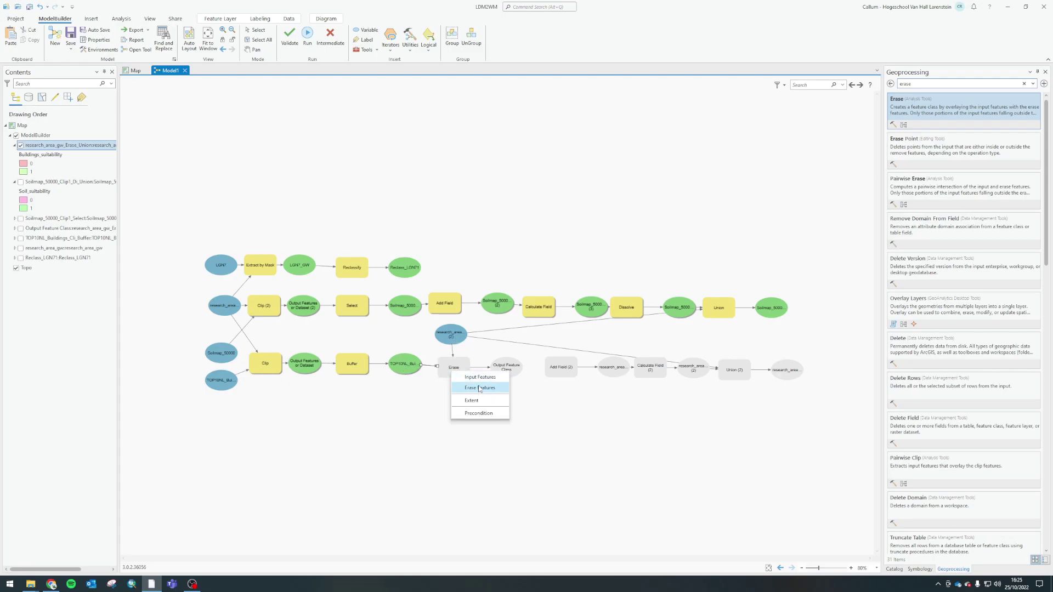
click(479, 387)
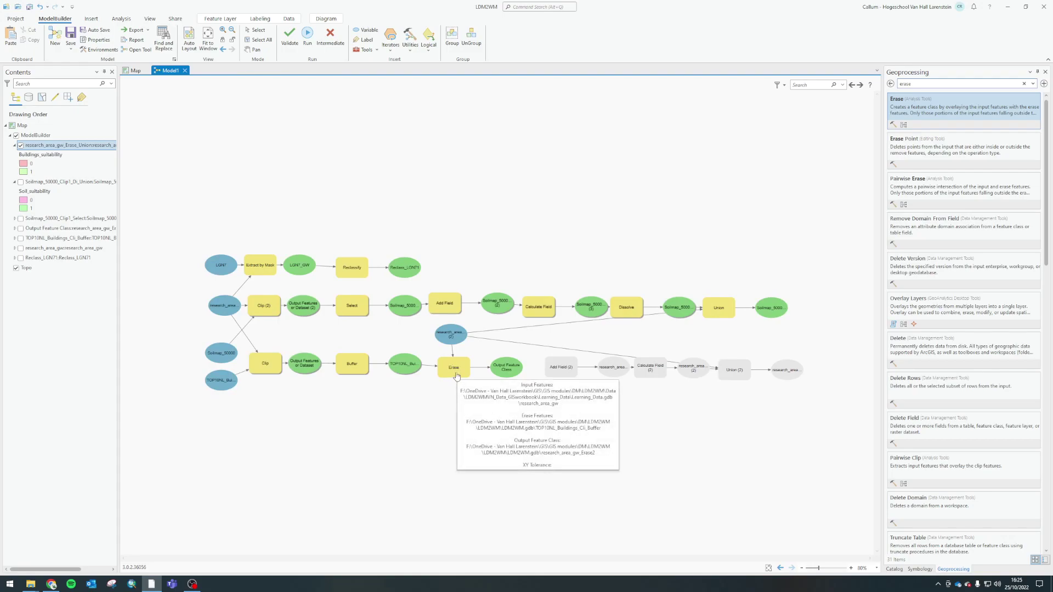
Run Erase and, with its output feeding Add Field (2), run the rest of the chain through Union (2)
right_click(463, 371)
click(483, 375)
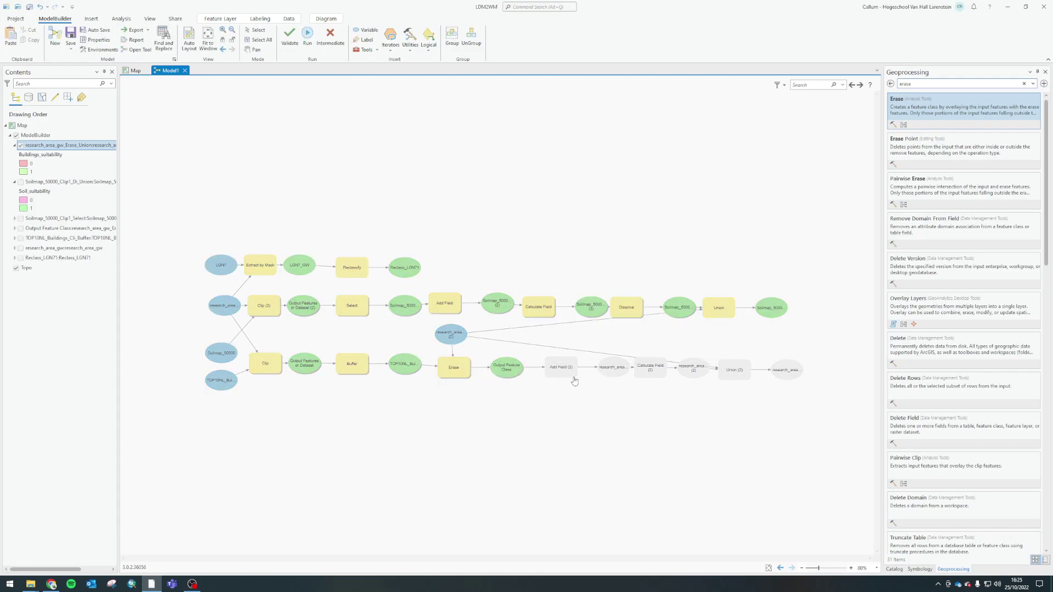
mouse_move(728, 374)
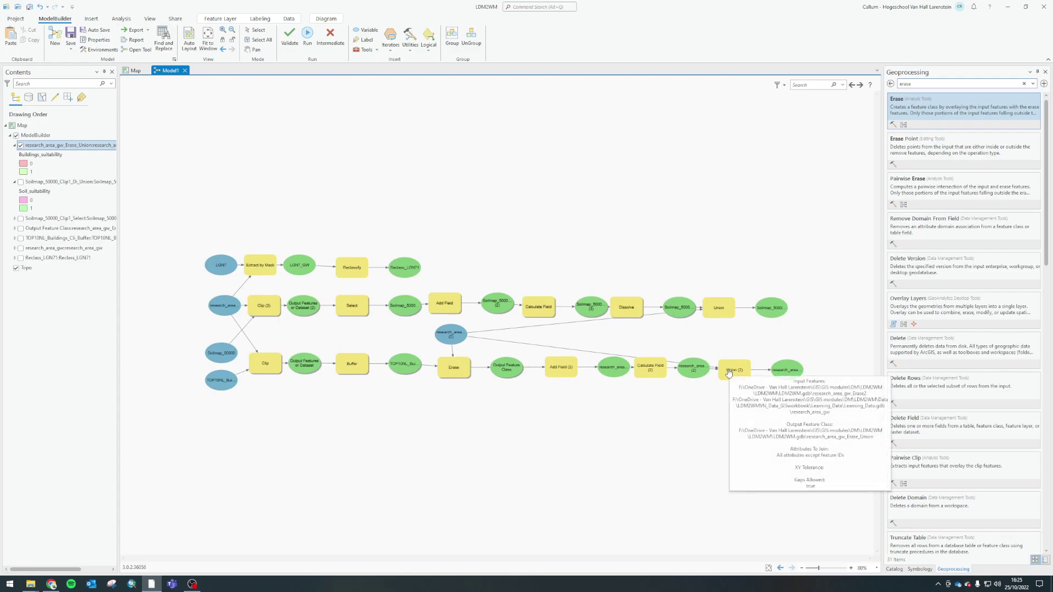
right_click(728, 374)
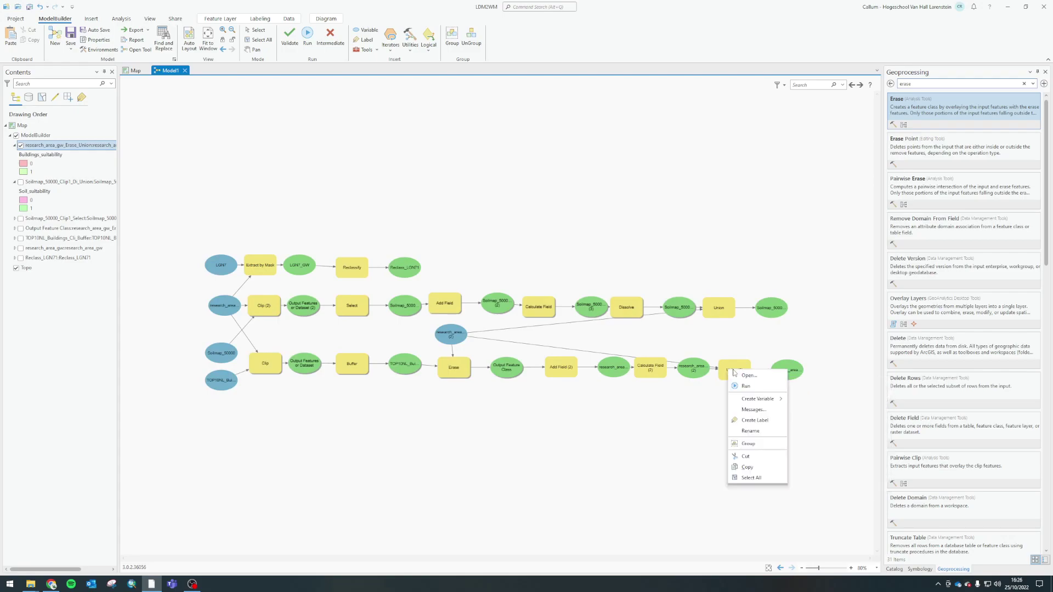
click(765, 396)
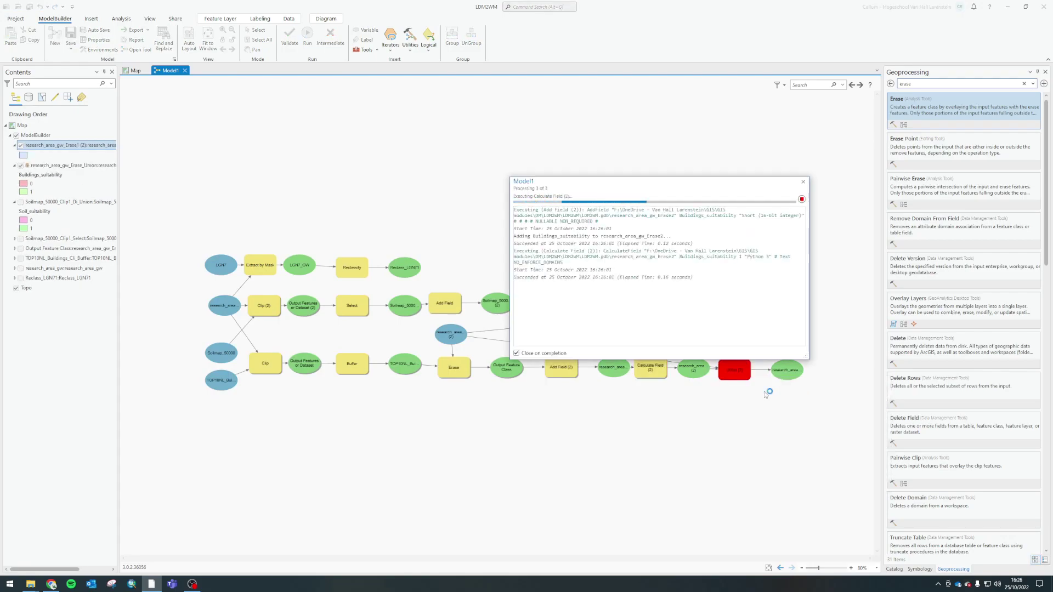
Remove the Union (2) output from the map display, add it again and hide the research_area_gw_Erase1 layer on the map
right_click(780, 372)
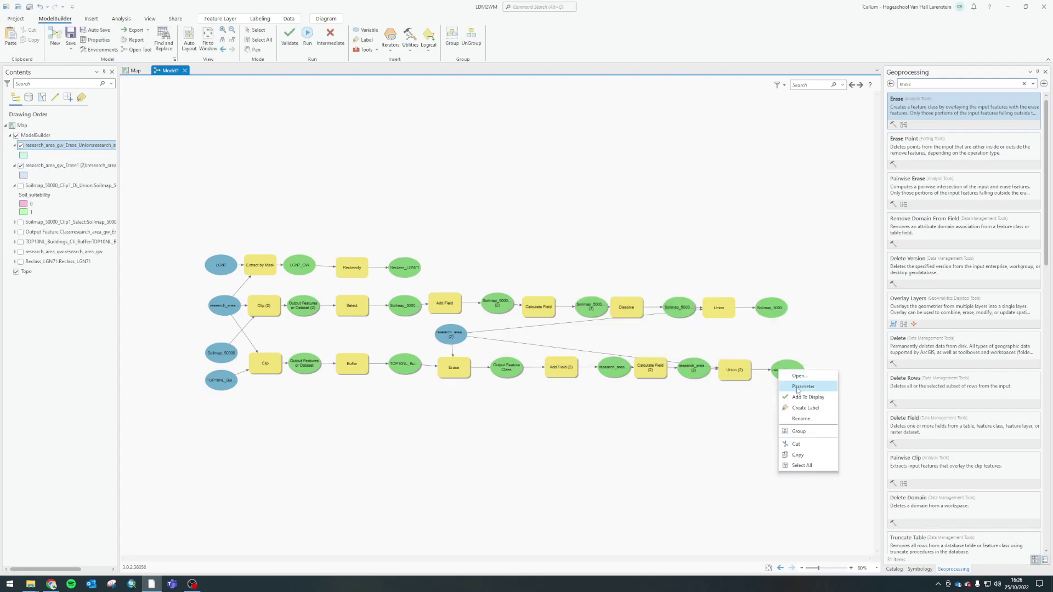
click(809, 396)
right_click(801, 376)
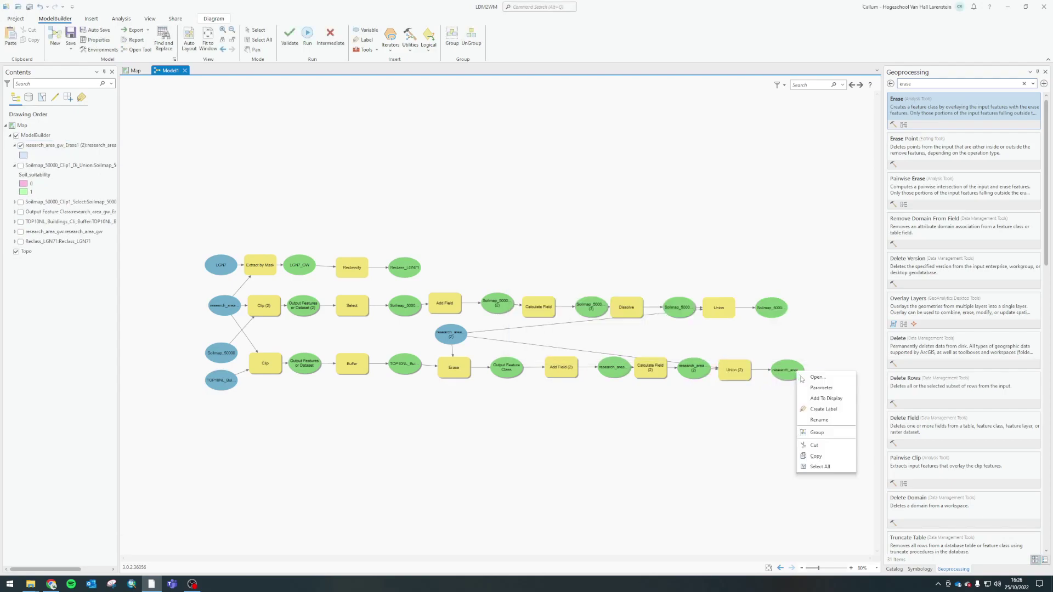
click(825, 398)
click(132, 71)
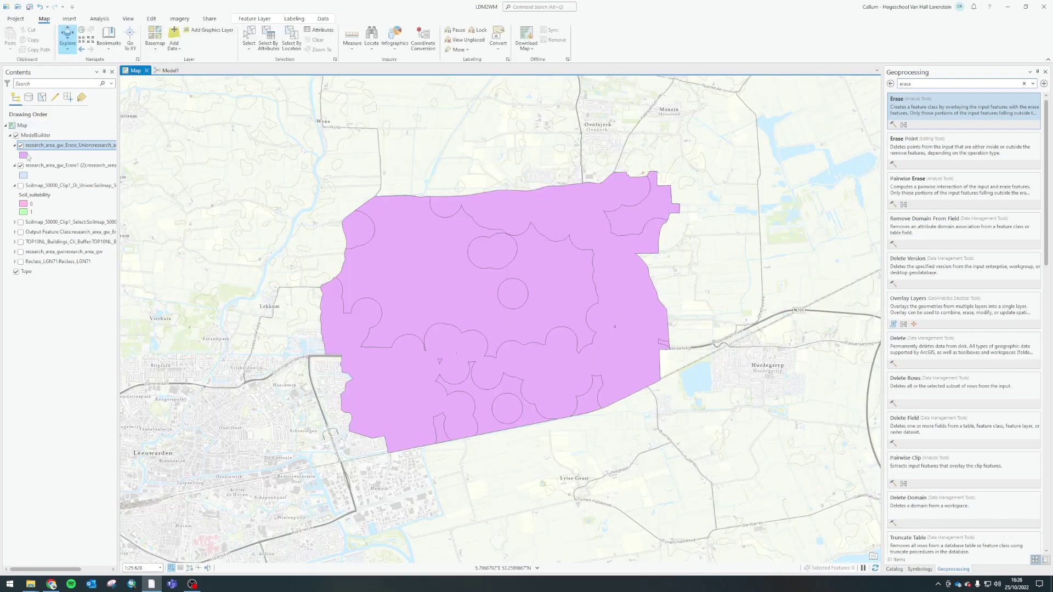
click(20, 165)
Symbolize the research_area_gw_Erase_Union layer with unique values of Buildings_suitability, leaving out the class for all other values
right_click(50, 148)
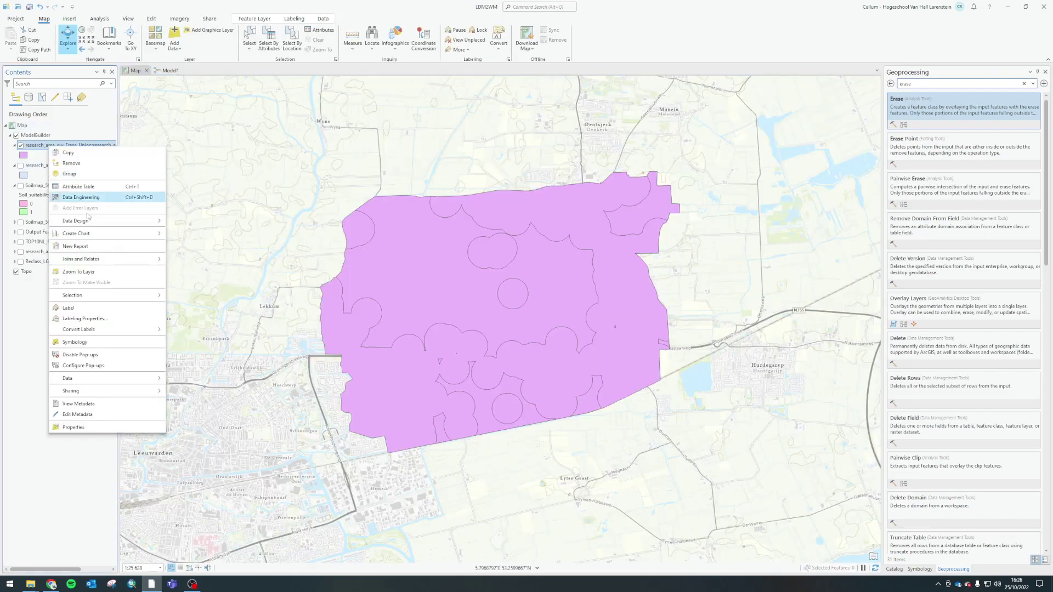
click(77, 344)
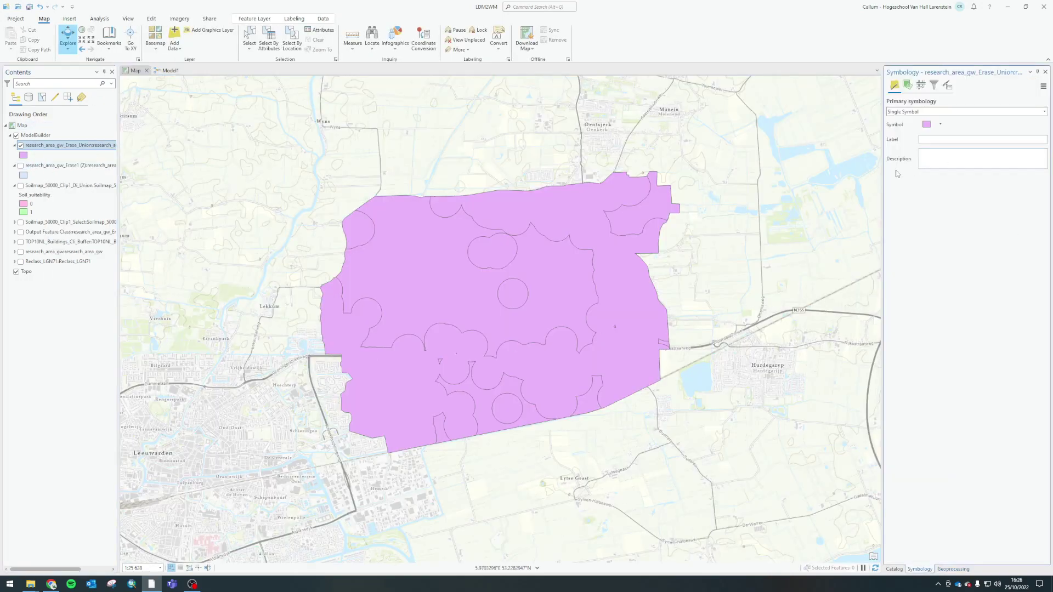
click(923, 113)
click(919, 160)
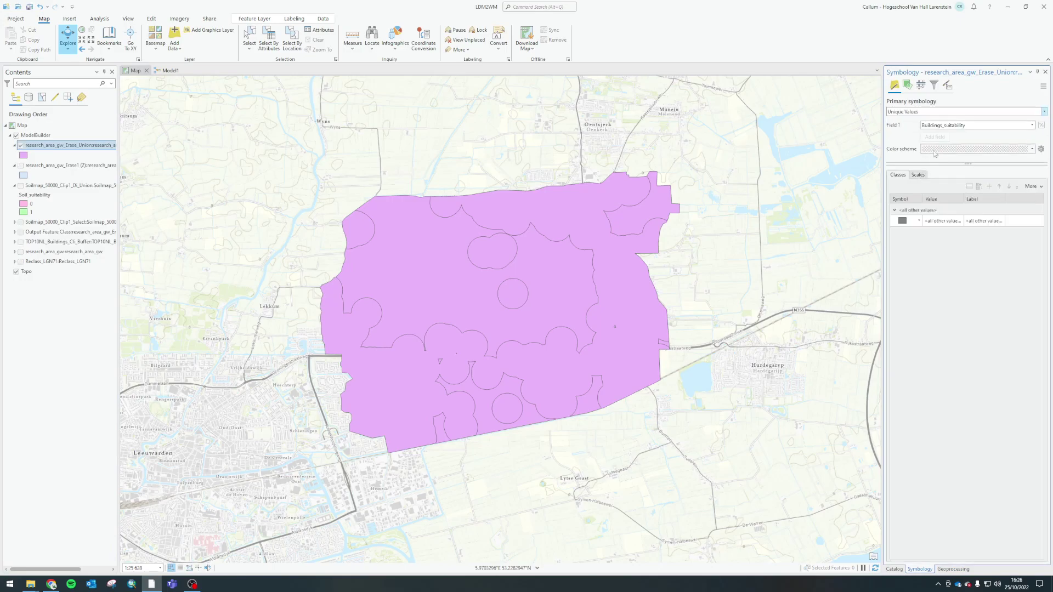
click(1031, 186)
click(978, 210)
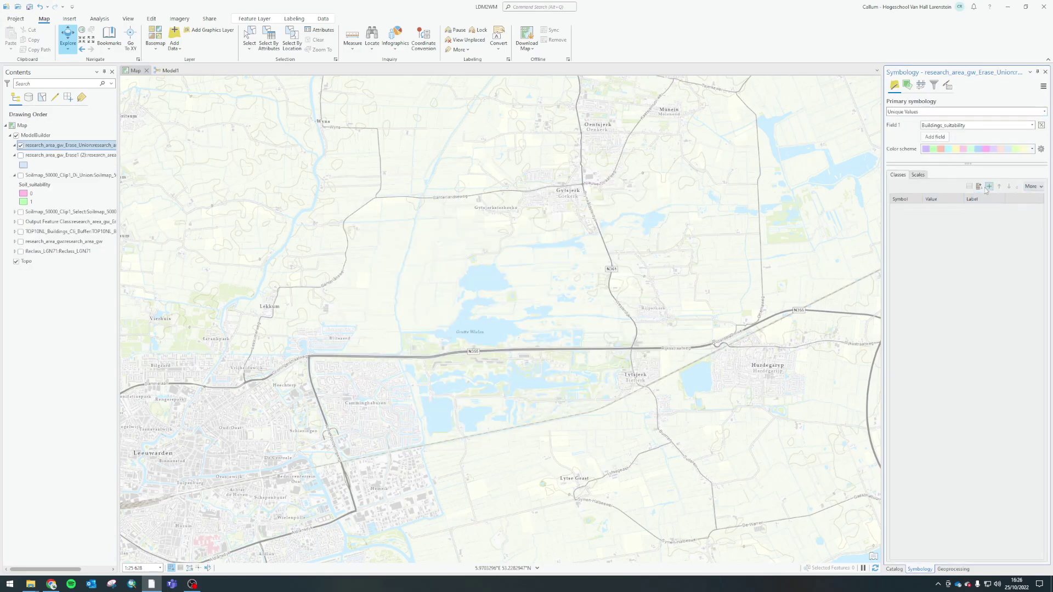
Set the fill colour of Buildings_suitability class 0 to light red
click(919, 221)
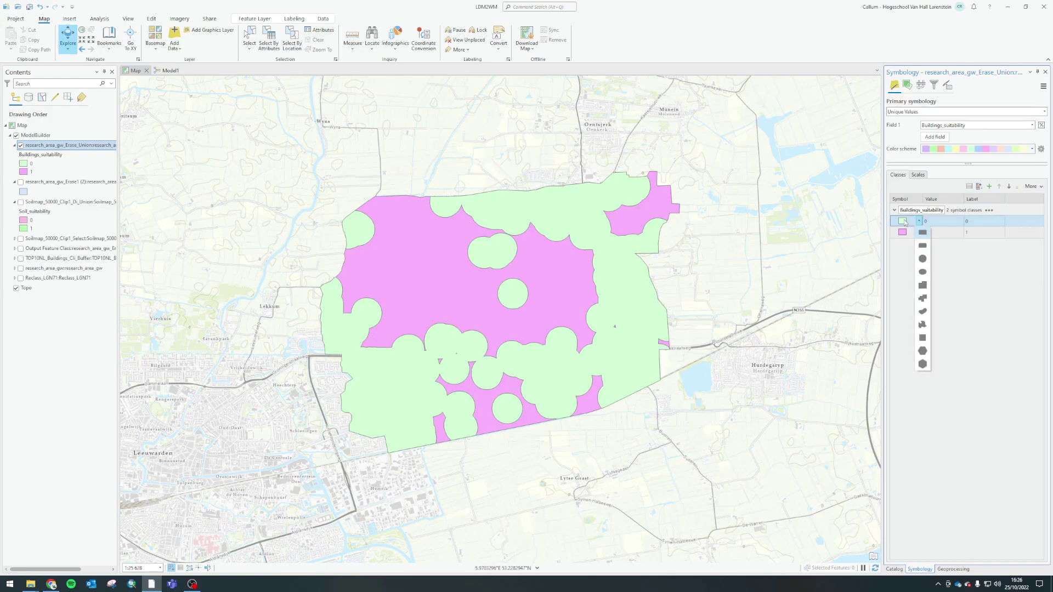
click(902, 221)
click(1038, 142)
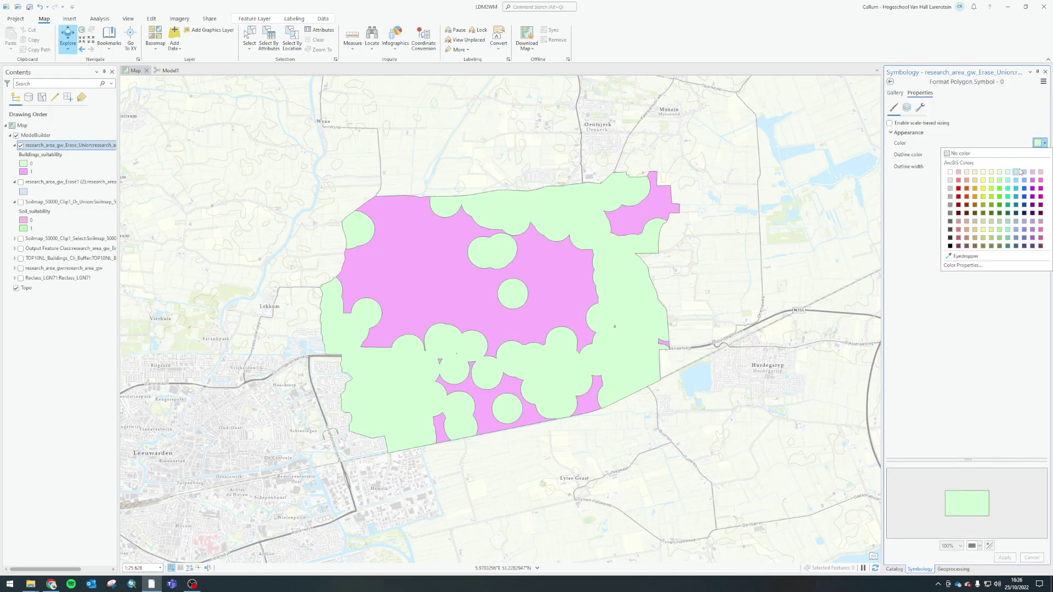
click(959, 172)
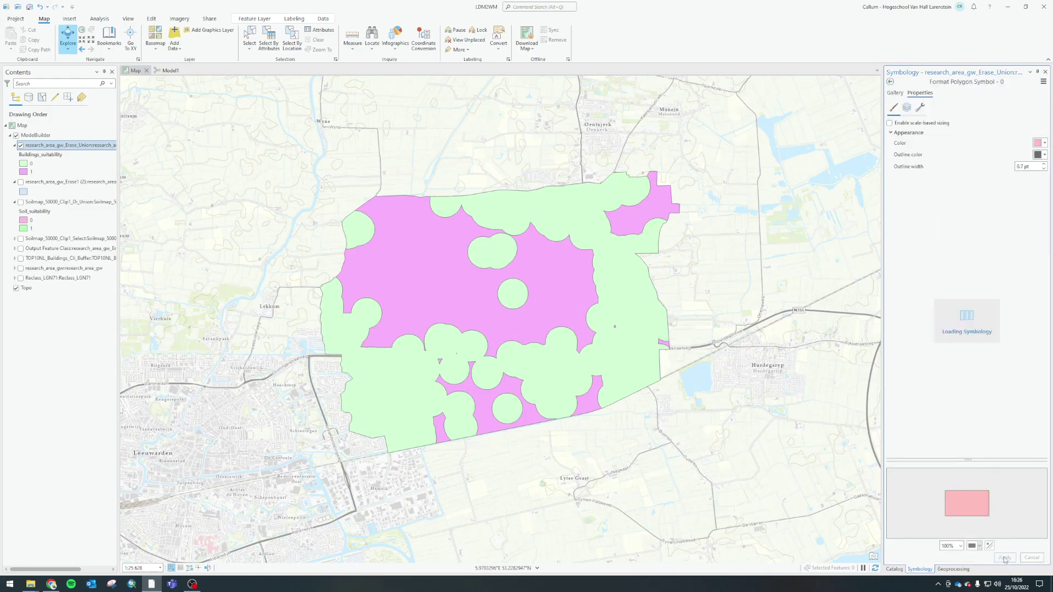
click(890, 81)
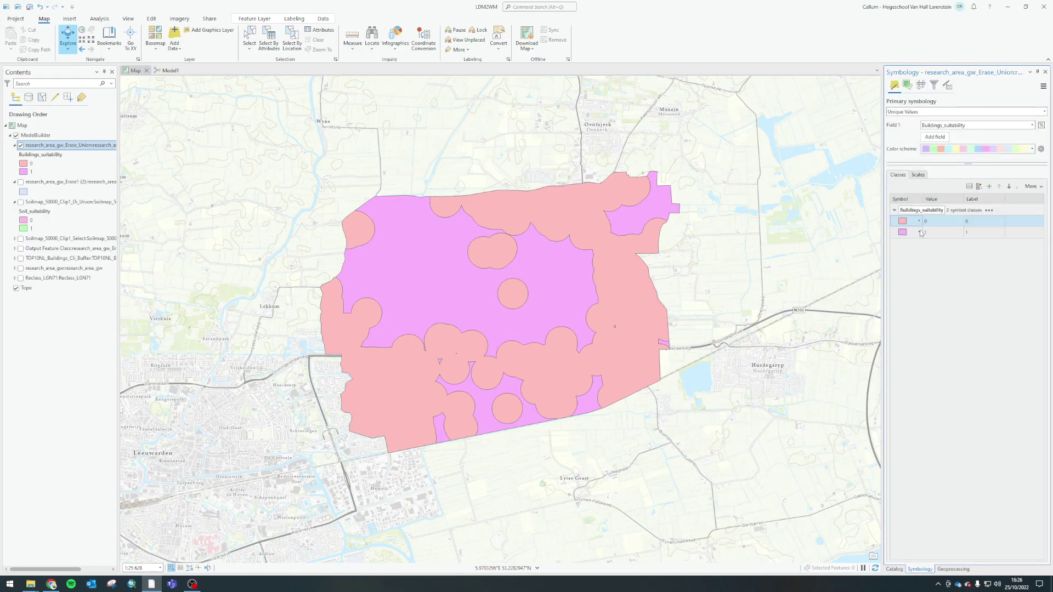
Set the fill colour of Buildings_suitability class 1 to light green
click(907, 234)
click(1038, 143)
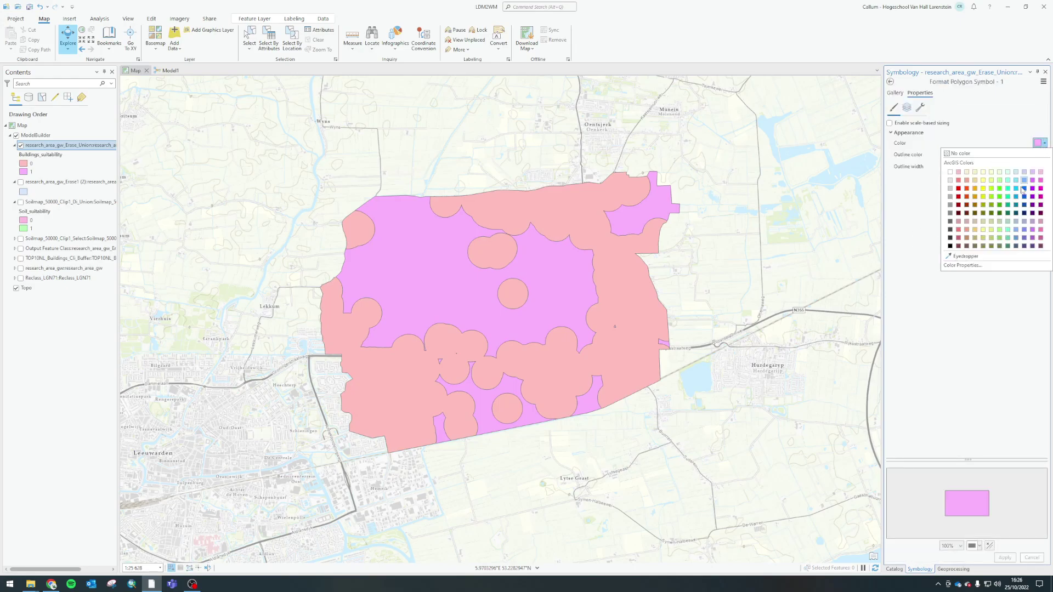
click(999, 173)
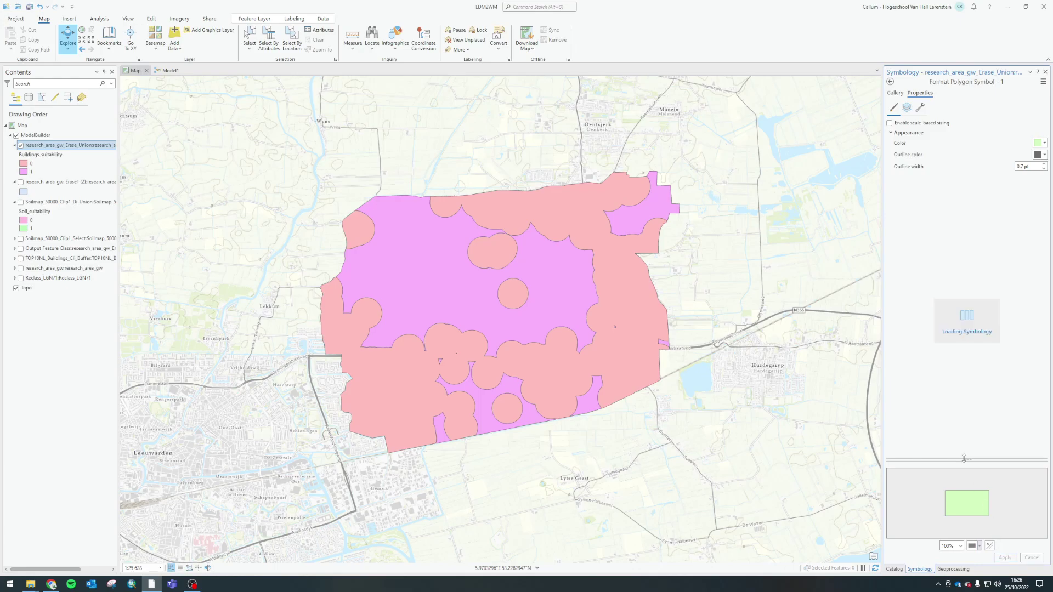
click(890, 81)
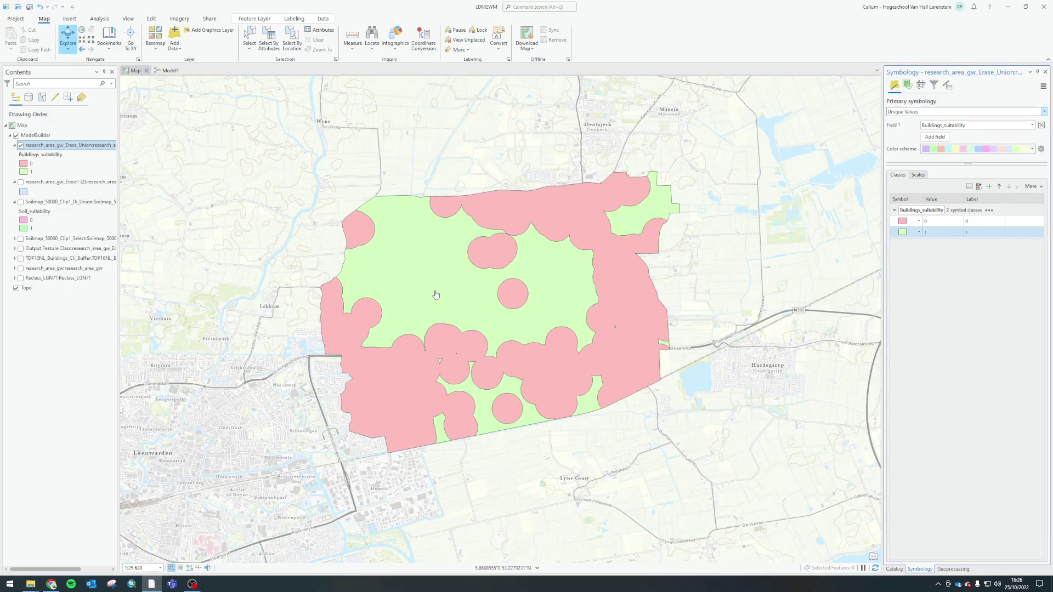
Open the parameters of the Reclassify tool in Model1 and enlarge its dialog
click(175, 71)
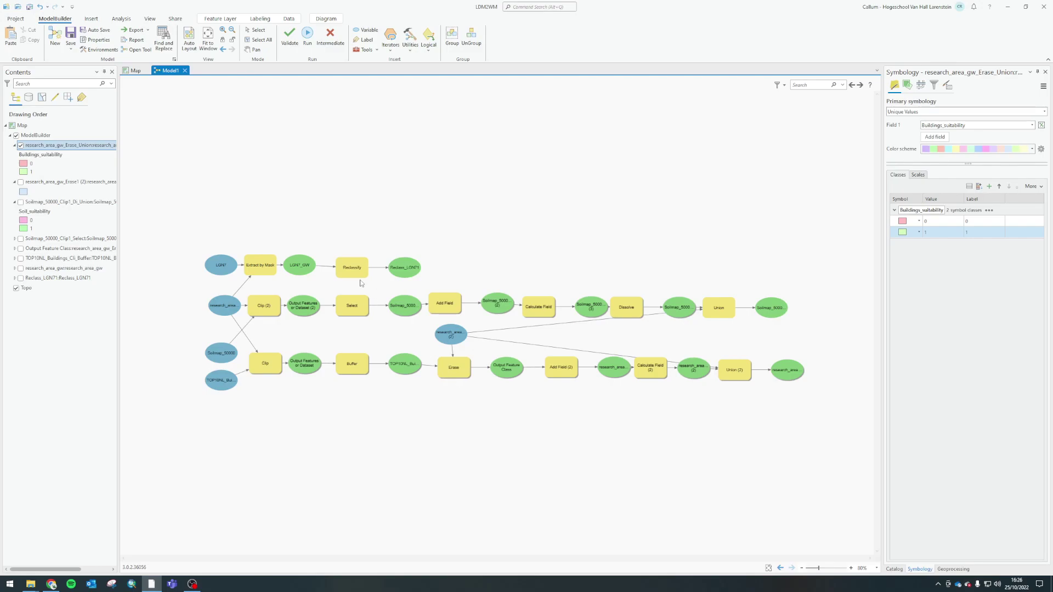
mouse_move(356, 276)
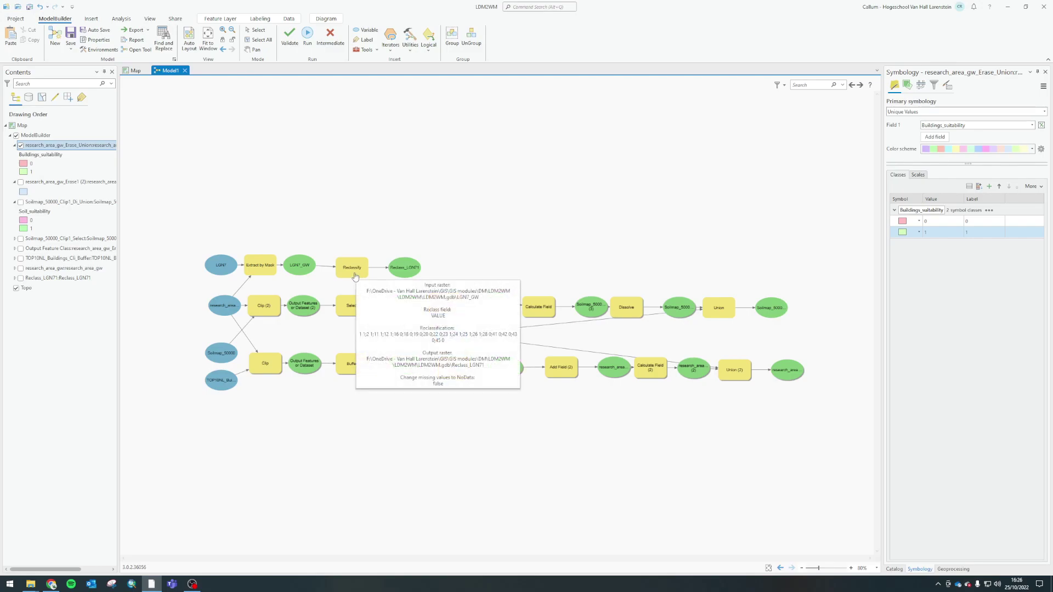
double_click(352, 269)
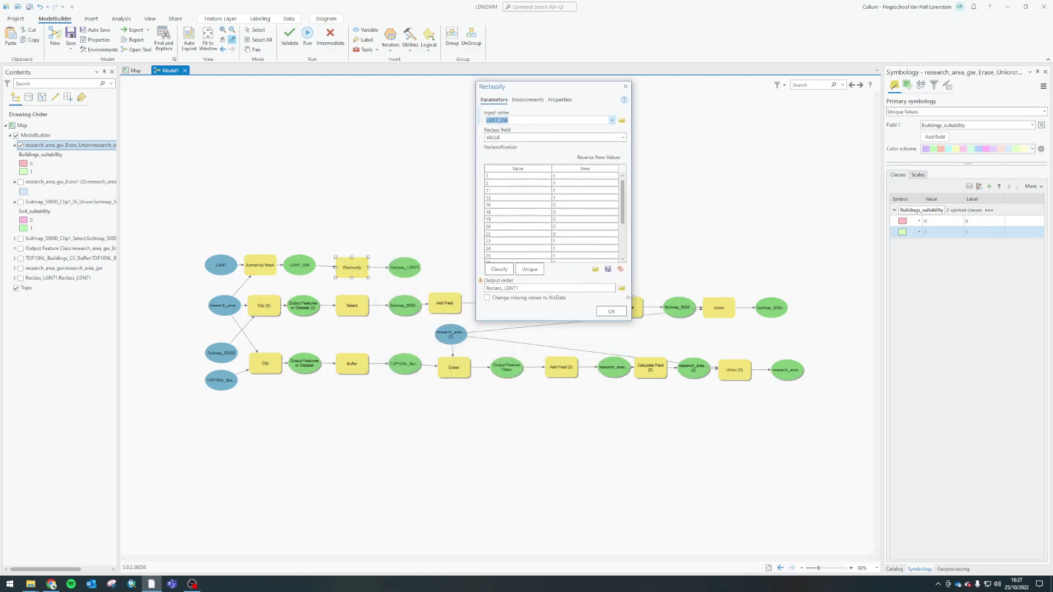
drag(631, 323, 743, 323)
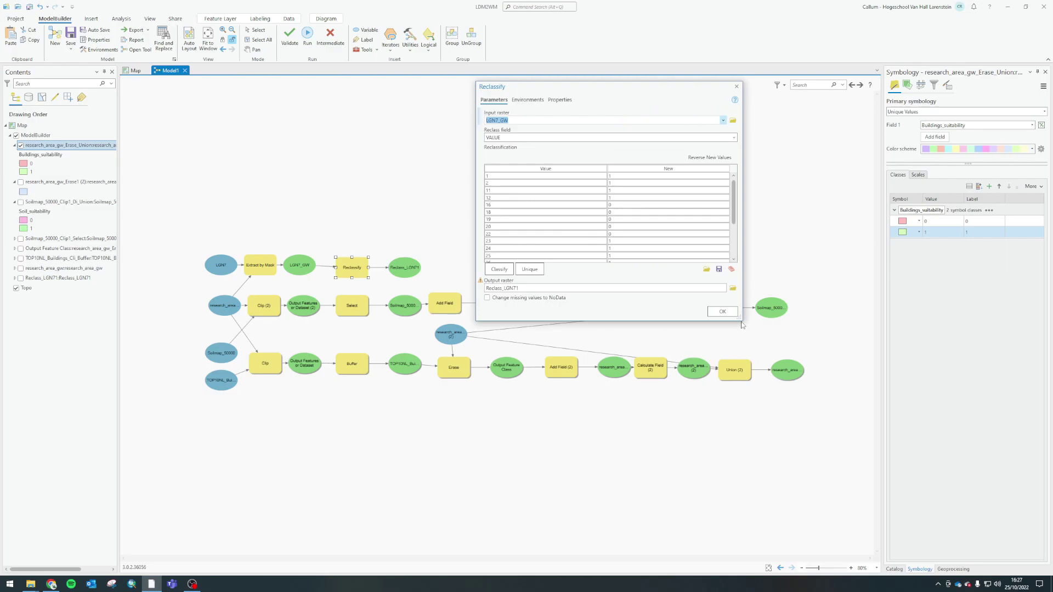
drag(741, 323, 748, 433)
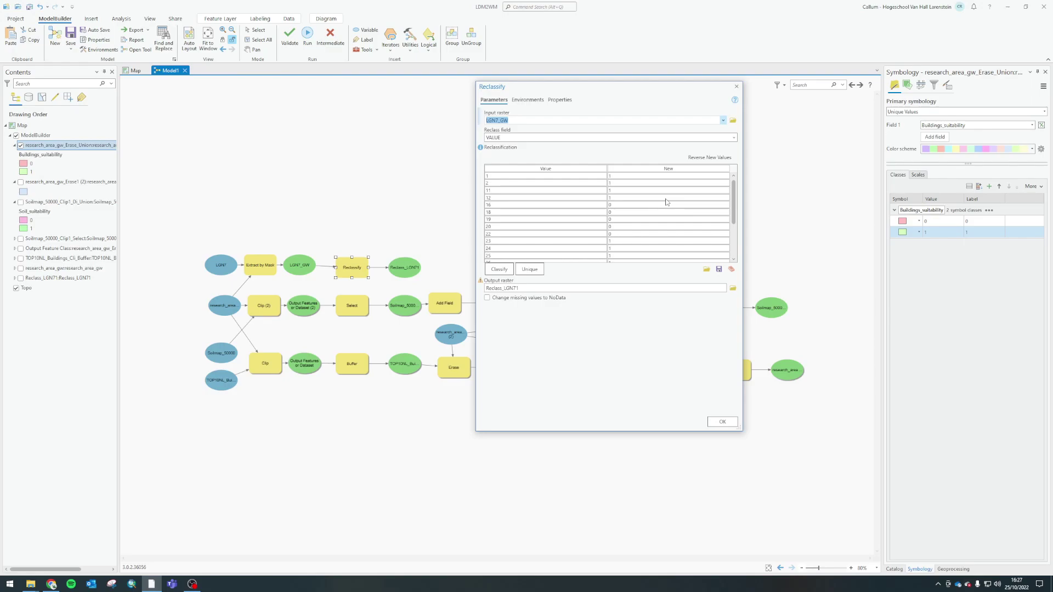
Reclassify the values 1, 2, 11 and 12 to 0
click(625, 176)
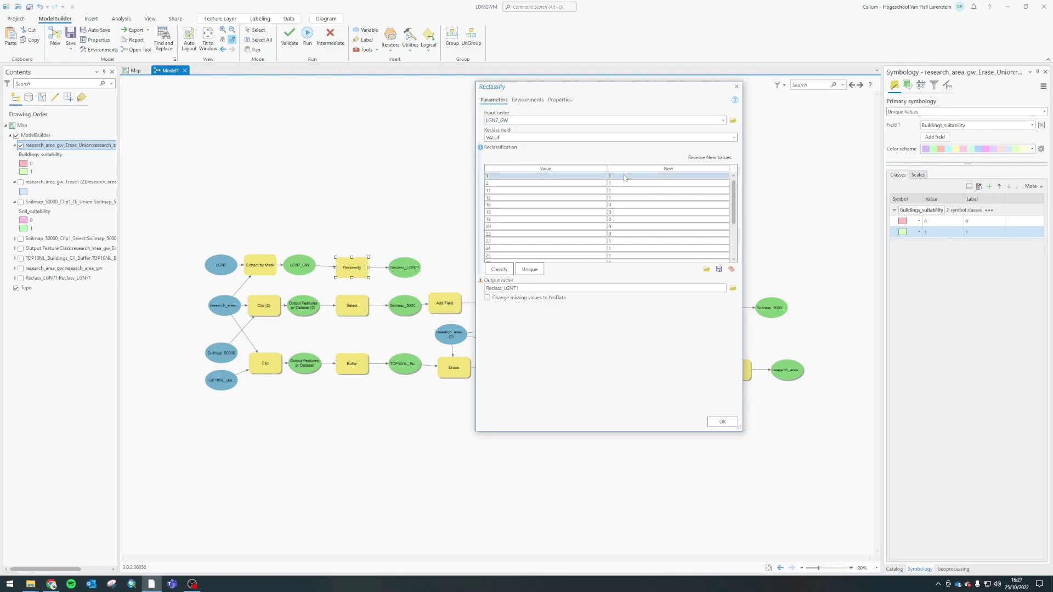
click(624, 176)
text(0)
click(622, 183)
click(623, 184)
text(0)
click(623, 191)
text(0)
click(622, 198)
text(0)
Reclassify the values 16, 18, 19, 20 and 22 to 1
click(618, 206)
text(1)
click(620, 213)
text(1)
click(620, 220)
text(1)
click(619, 226)
text(1)
click(619, 234)
text(1)
Reclassify the values 23, 24, 25 and 26 to 0
click(619, 241)
text(0)
click(620, 248)
text(0)
click(620, 255)
text(0)
scroll(626, 253, down, 3)
click(621, 206)
text(0)
Reclassify the values 28, 41, 42 and 43 to 1 and accept the Reclassify settings
click(620, 212)
text(1)
click(620, 219)
text(1)
click(620, 226)
text(1)
click(620, 233)
text(1)
click(620, 241)
click(722, 421)
Run the Reclassify tool and remove its Reclass_LGN71 output from the map display
right_click(355, 264)
click(377, 283)
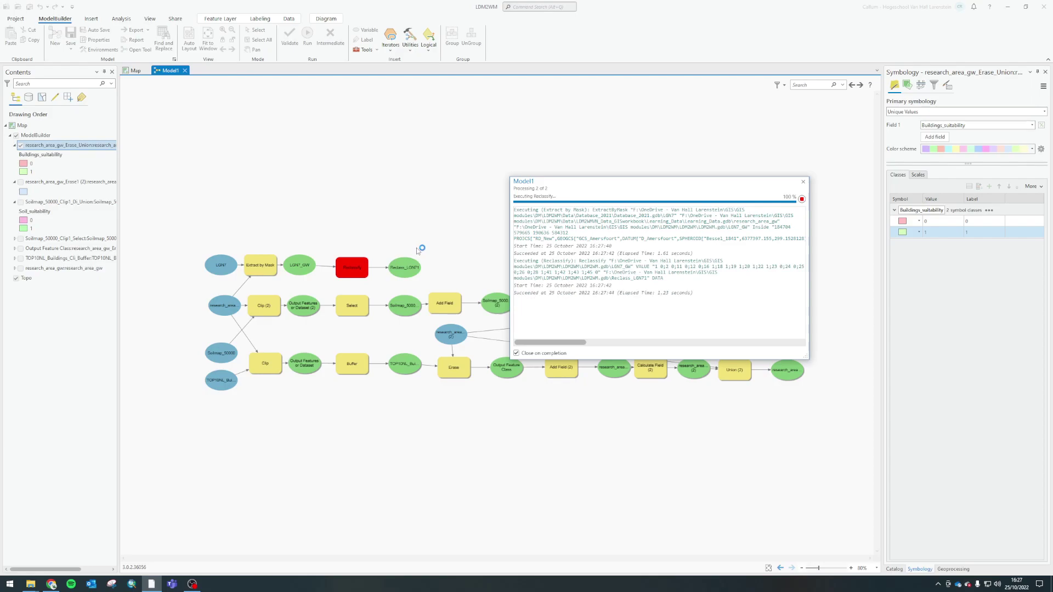
right_click(404, 264)
click(439, 290)
Add the Reclass_LGN71 output to the map display again and go back to the map
right_click(394, 268)
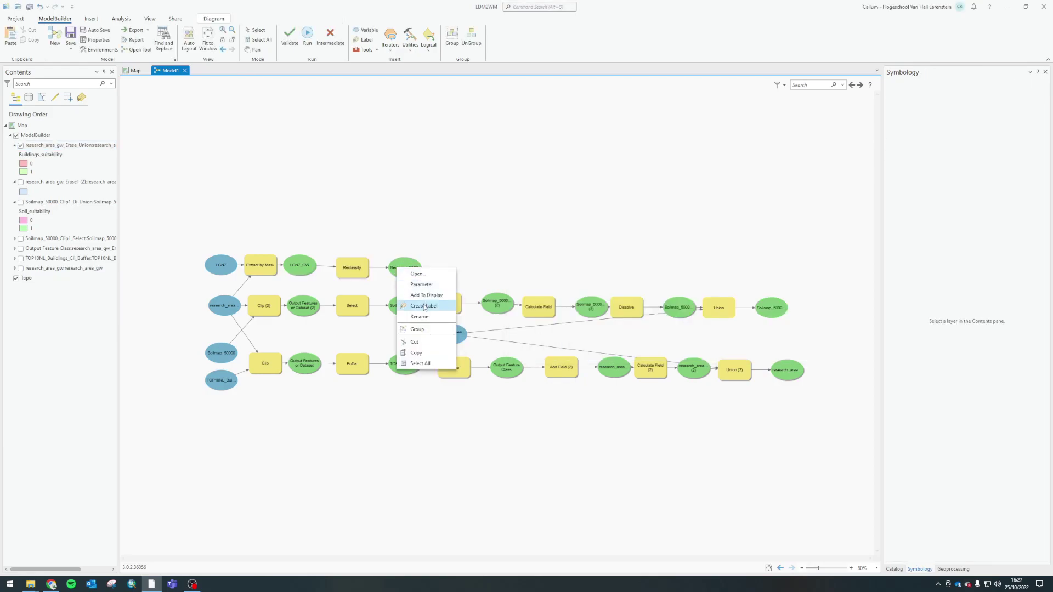
click(426, 304)
key(Delete)
right_click(412, 265)
click(439, 292)
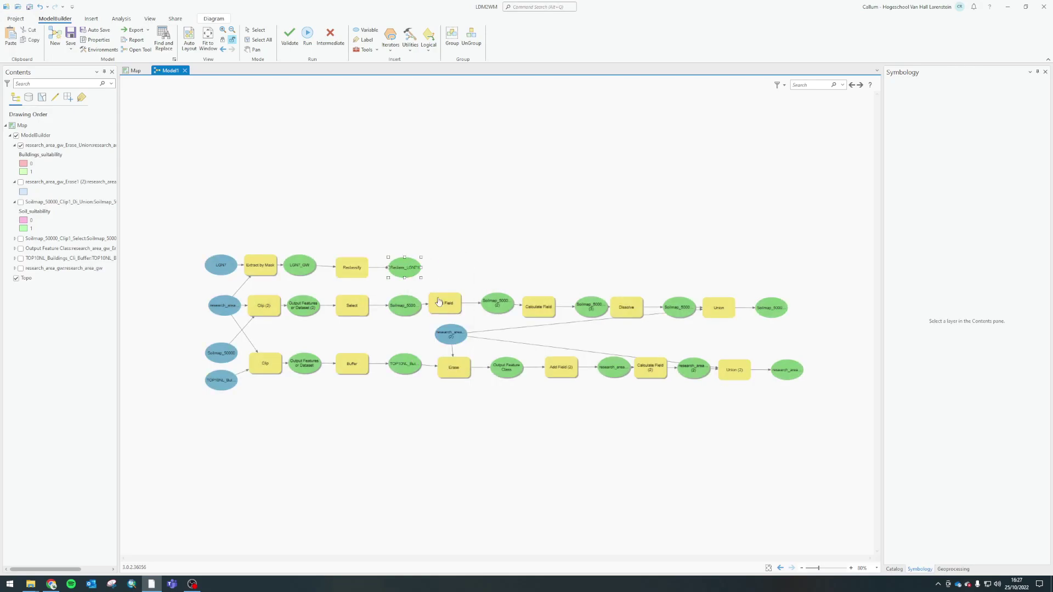
click(134, 71)
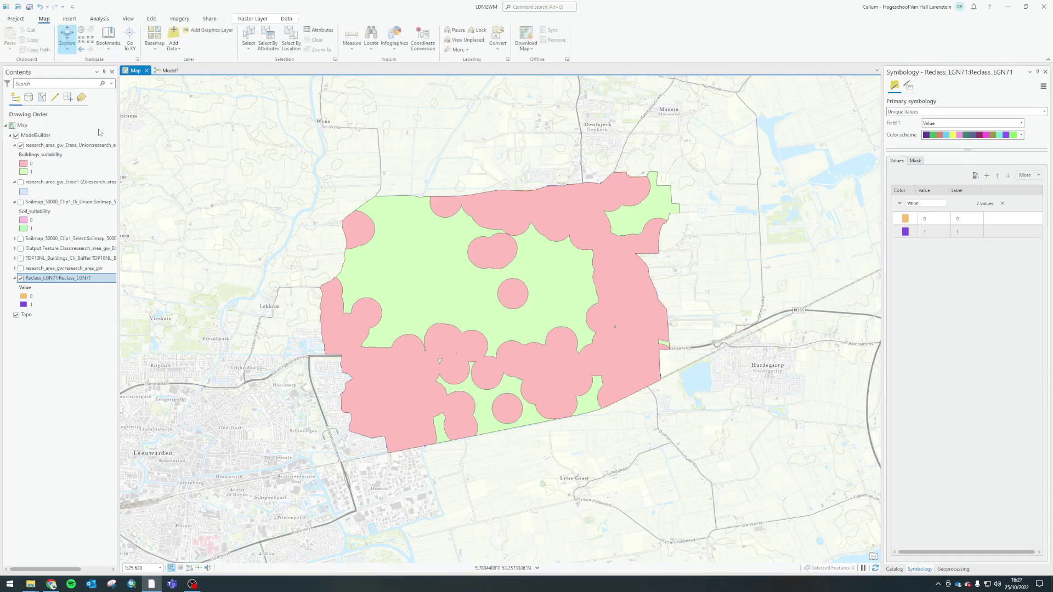
Hide the buildings suitability layer and colour Reclass_LGN71's value 0 light pink and value 1 light green
click(20, 145)
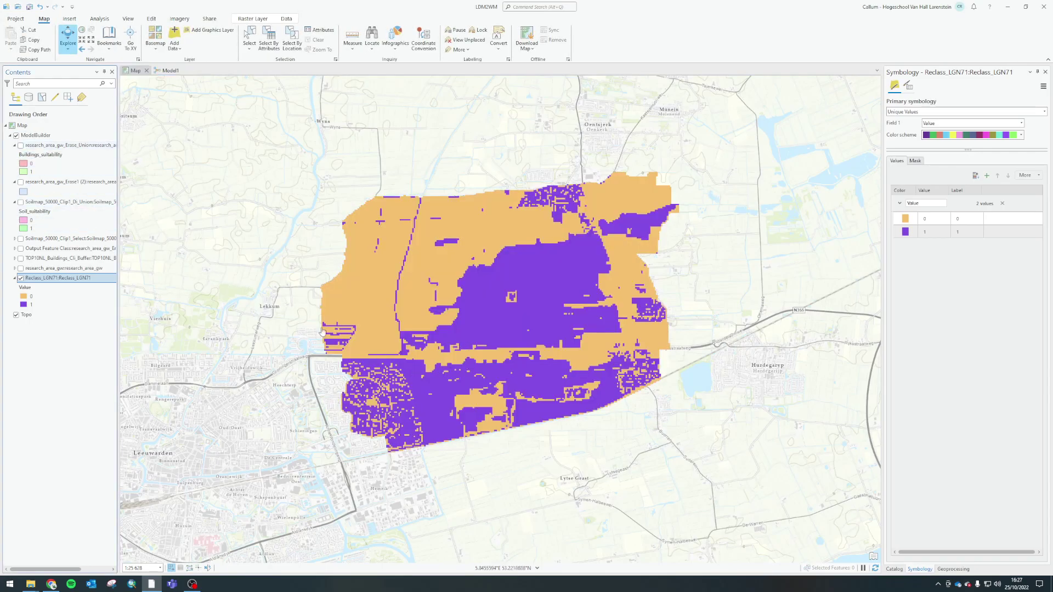
click(905, 218)
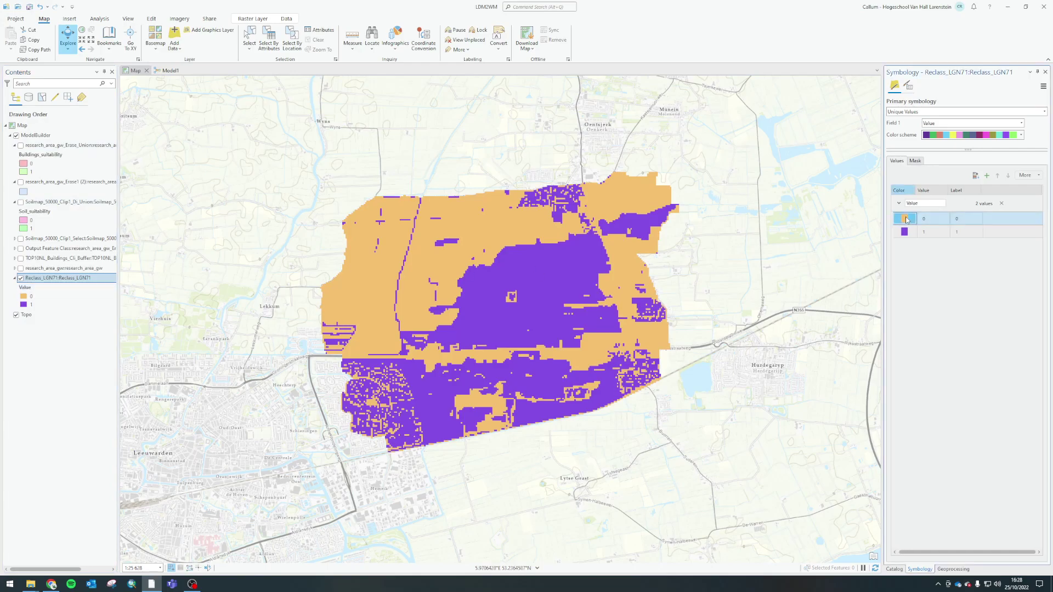
click(927, 220)
click(617, 225)
click(904, 218)
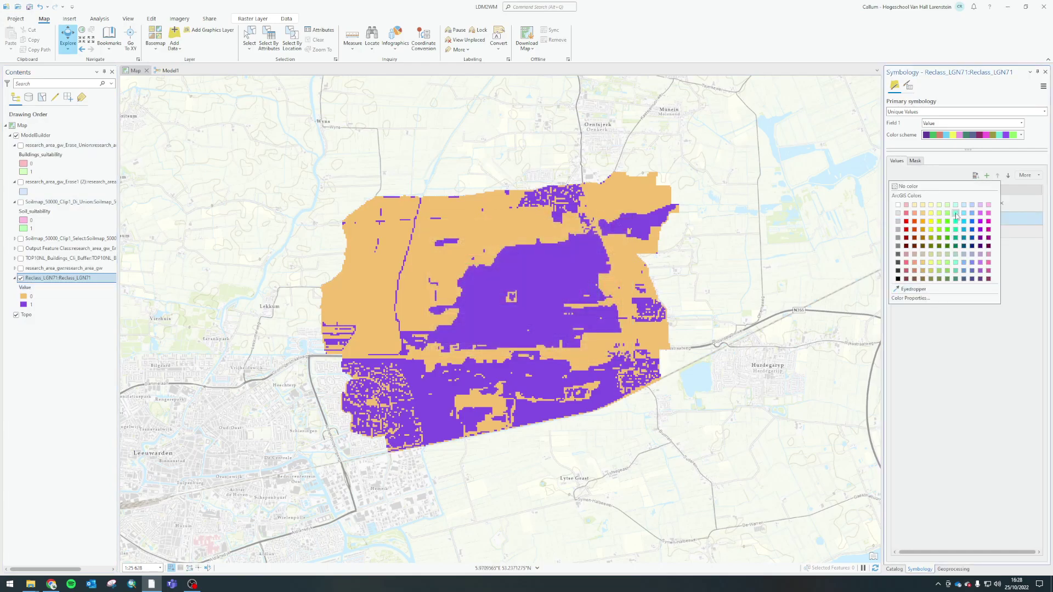
click(906, 205)
click(905, 232)
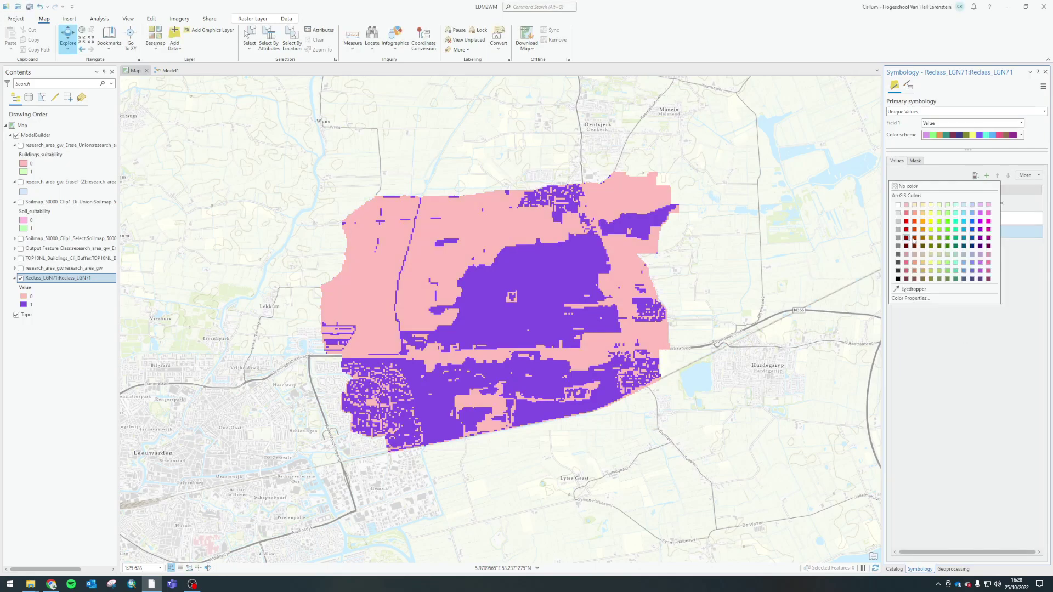
click(947, 213)
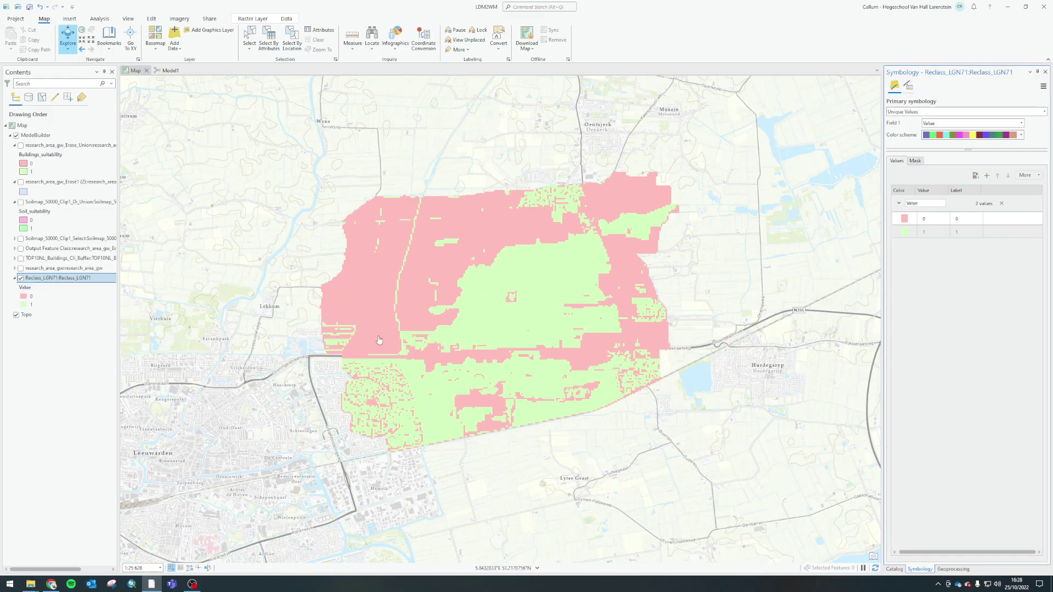
In Model1's Reclassify tool, set the reclass field to OMSCHRIJVING and list its unique values
click(166, 72)
click(401, 386)
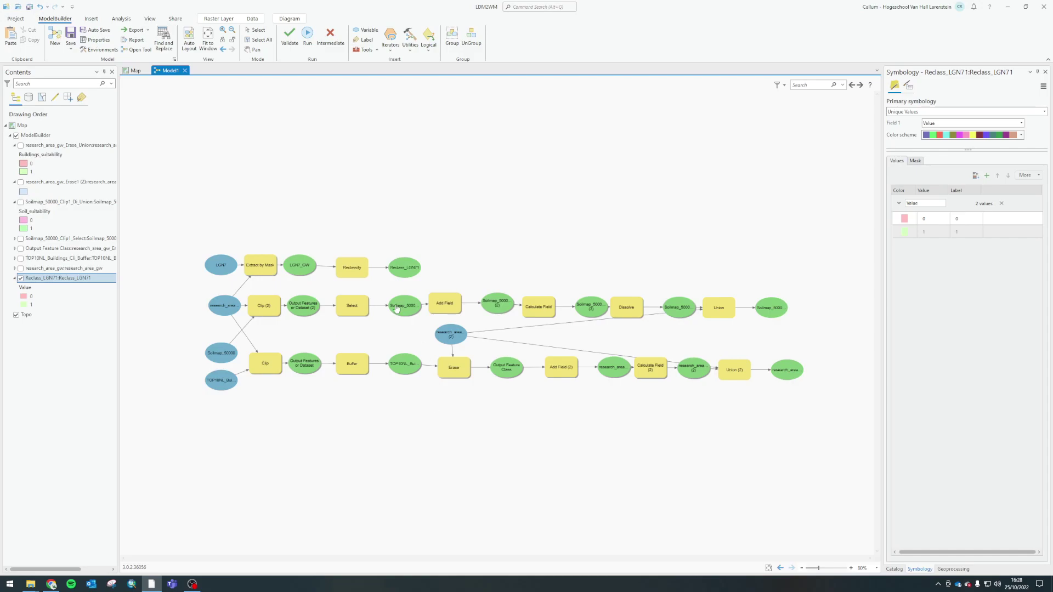
double_click(349, 269)
drag(412, 267, 528, 95)
drag(638, 323, 639, 394)
drag(640, 218, 717, 219)
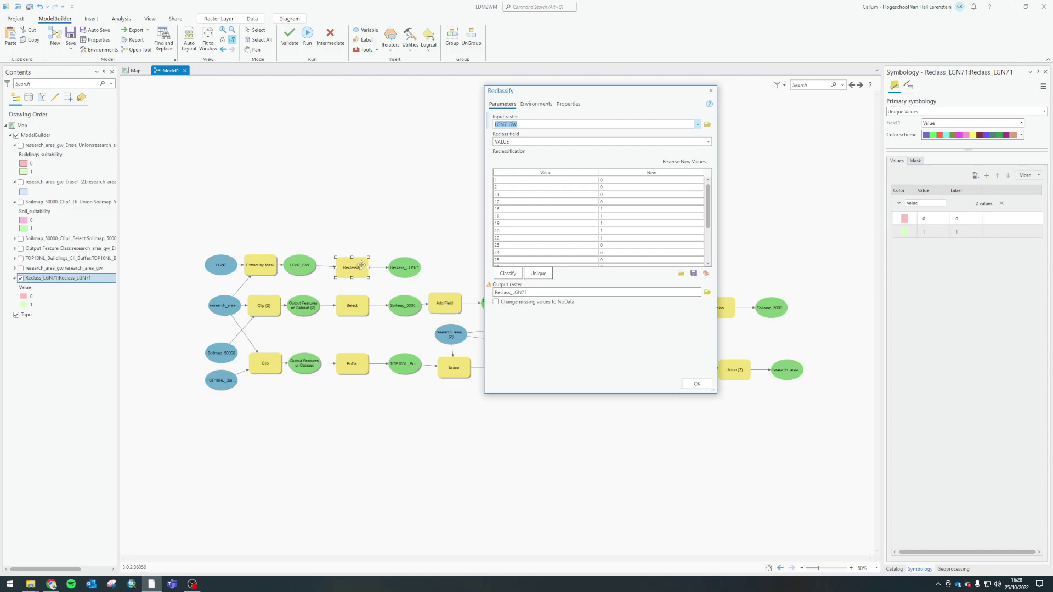
mouse_move(361, 265)
click(708, 141)
click(514, 196)
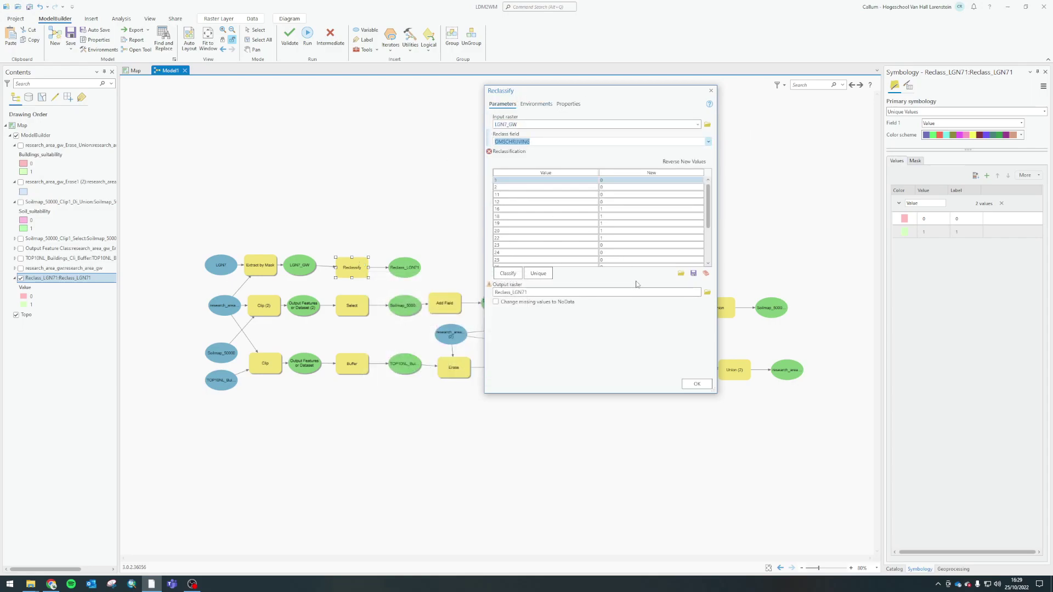
click(538, 273)
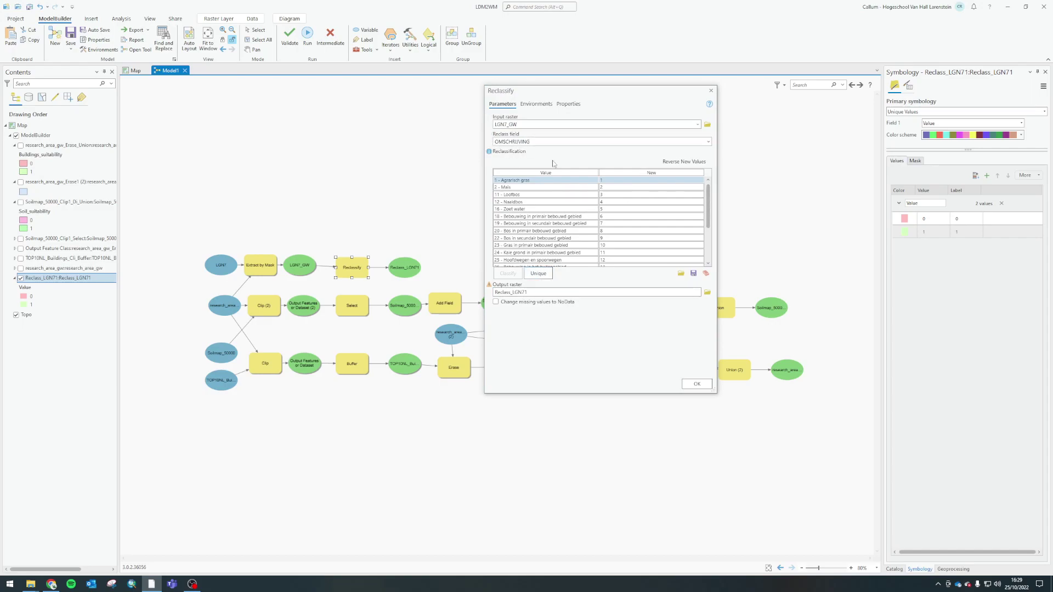
scroll(708, 212, down, 3)
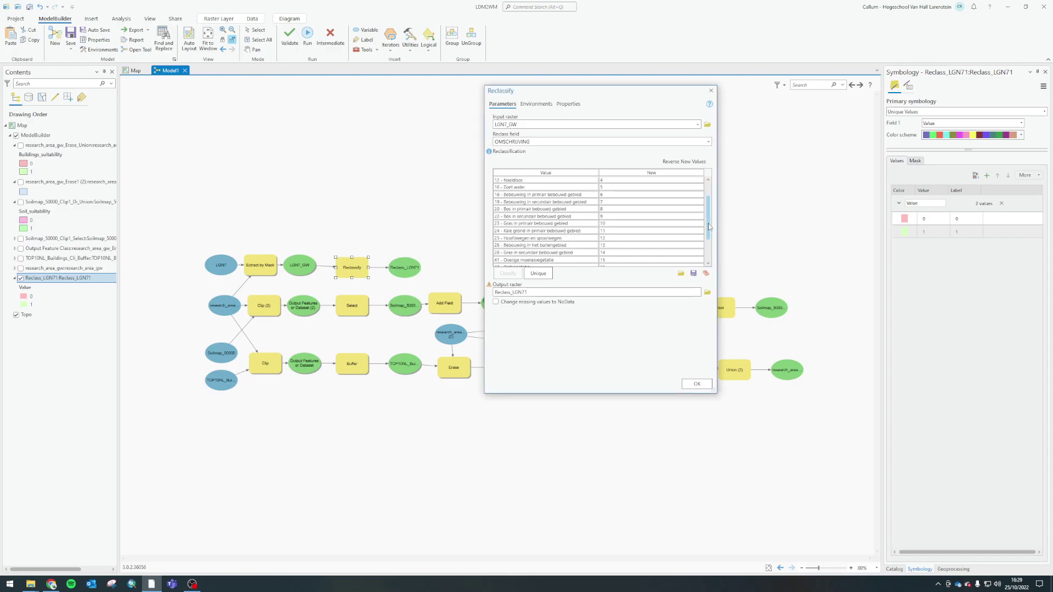
scroll(711, 256, up, 3)
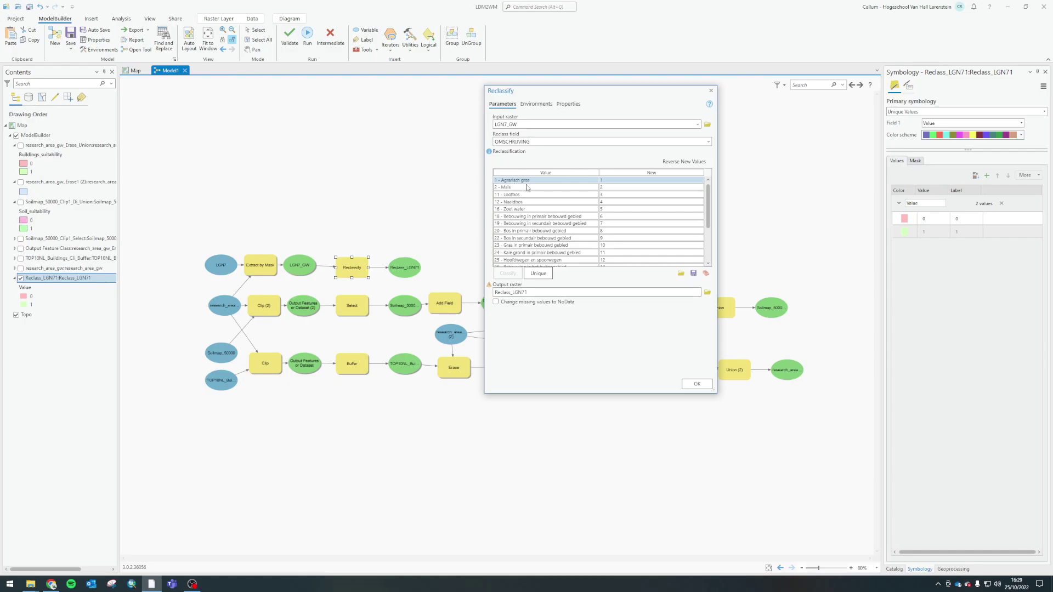
Reclassify Agrarisch gras and Mais to 1, and Loofbos, Naaldbos and Zoet water to 0
click(616, 180)
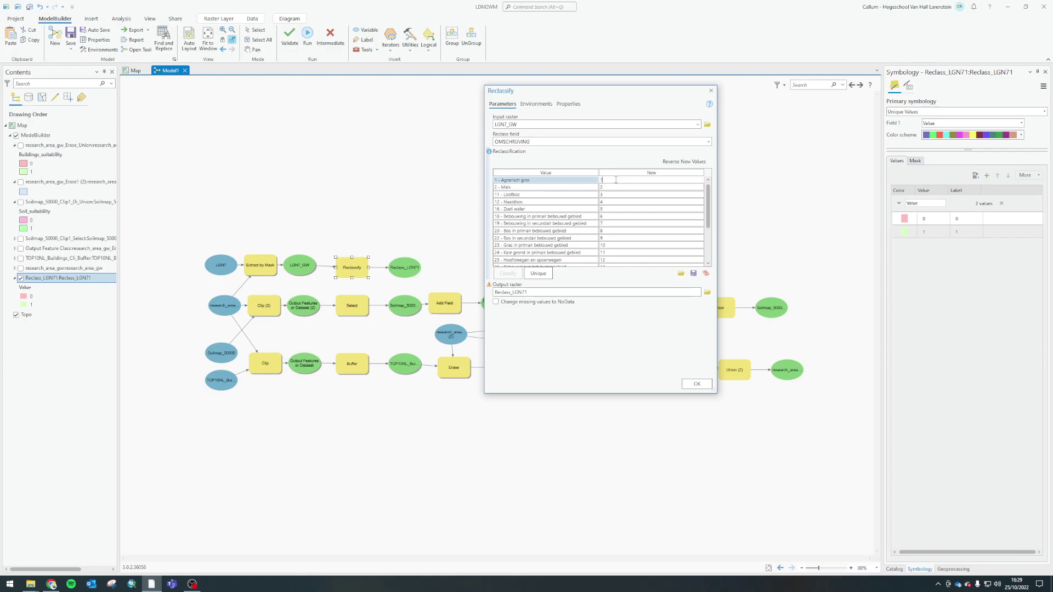
key(Down)
text(1)
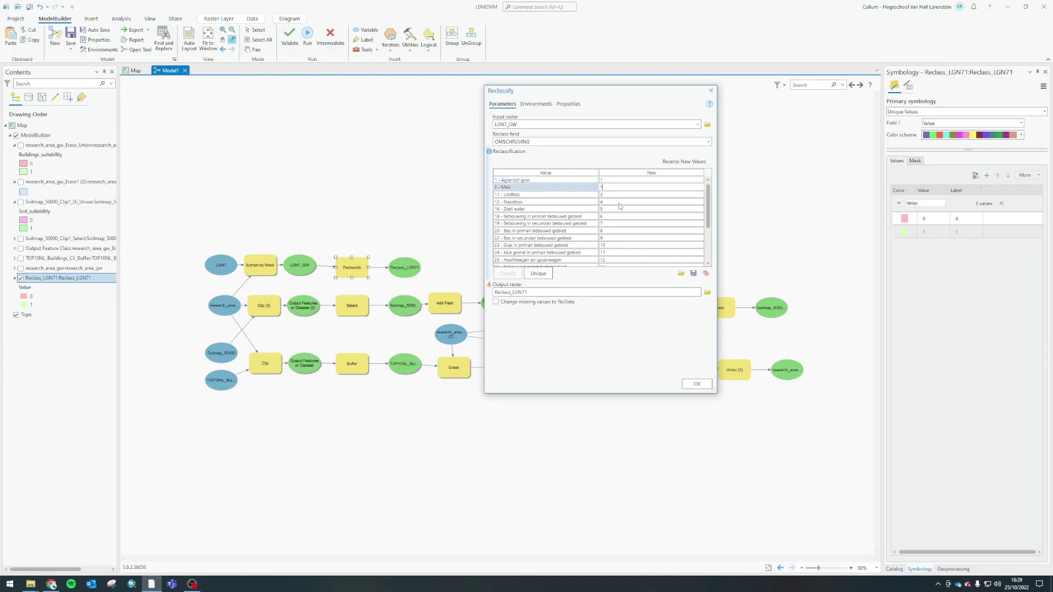
key(Down)
text(0)
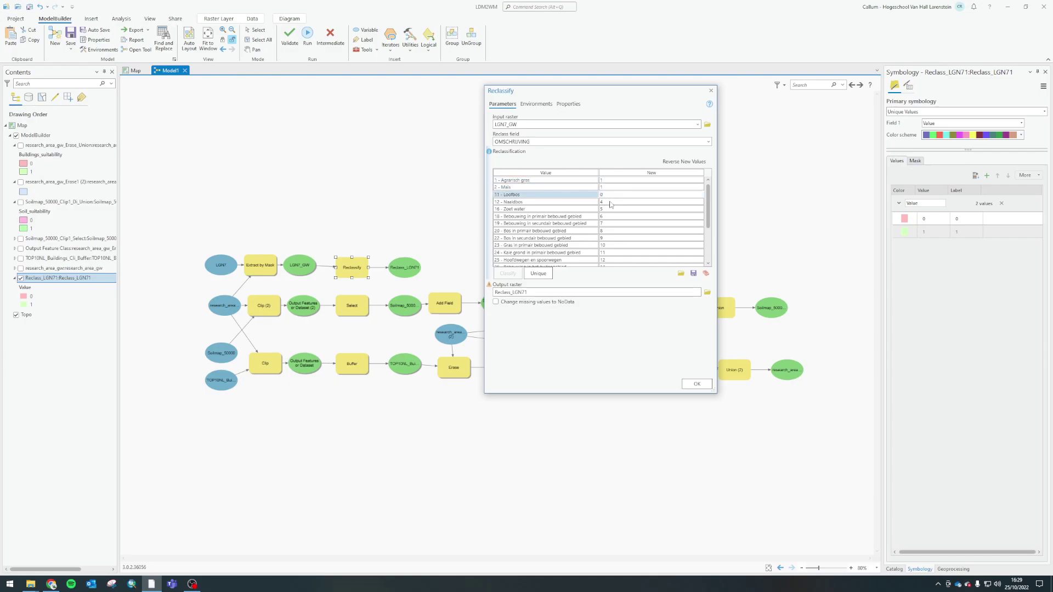
key(Down)
text(0)
key(Down)
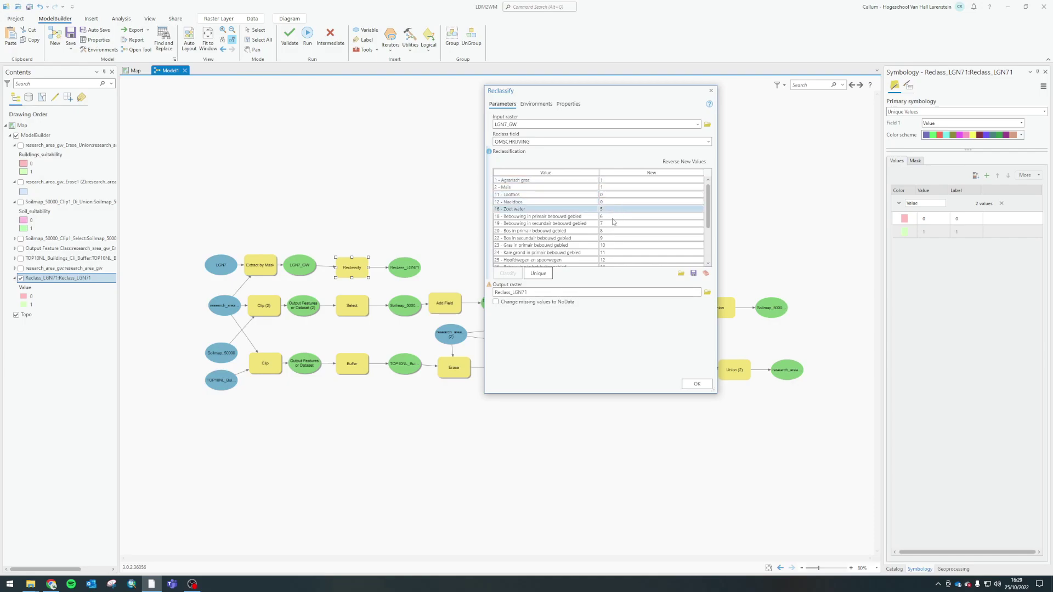
text(0)
Reclassify the built-up area classes 18 and 19 to 0 and accept the Reclassify settings
key(Down)
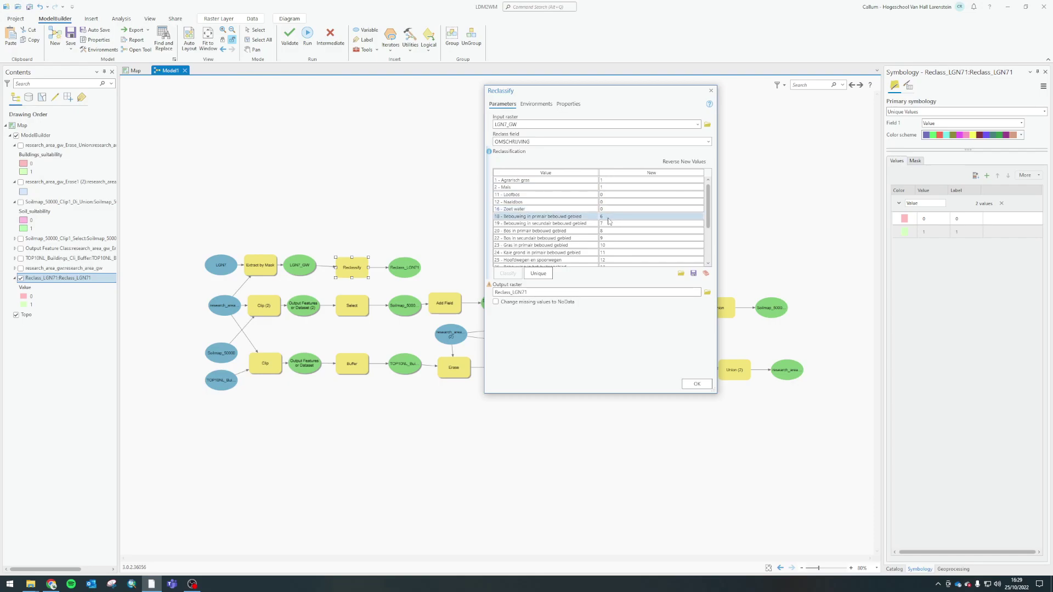
text(0)
key(Down)
text(0)
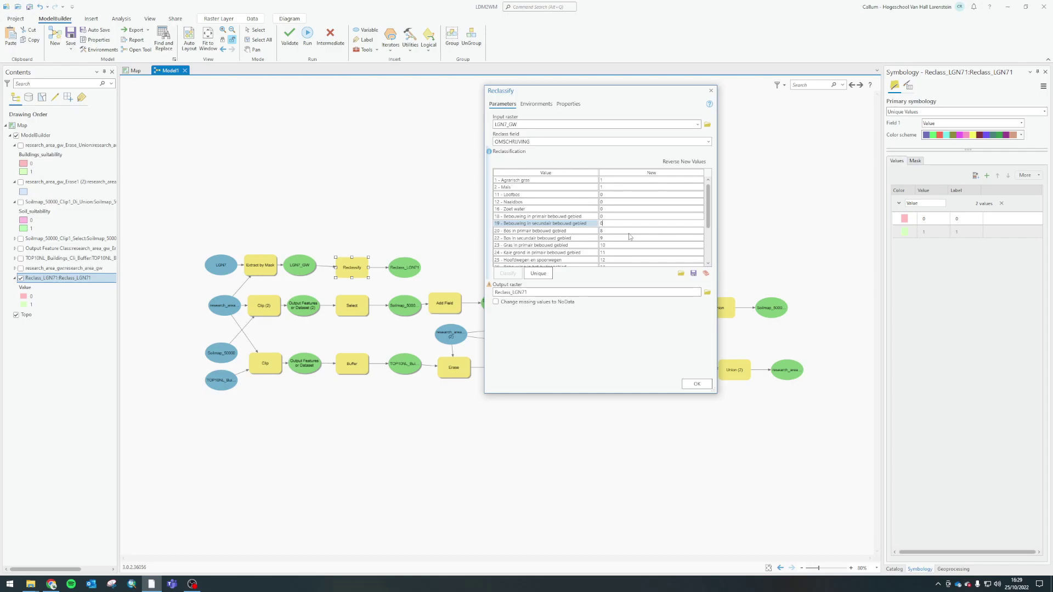
click(696, 383)
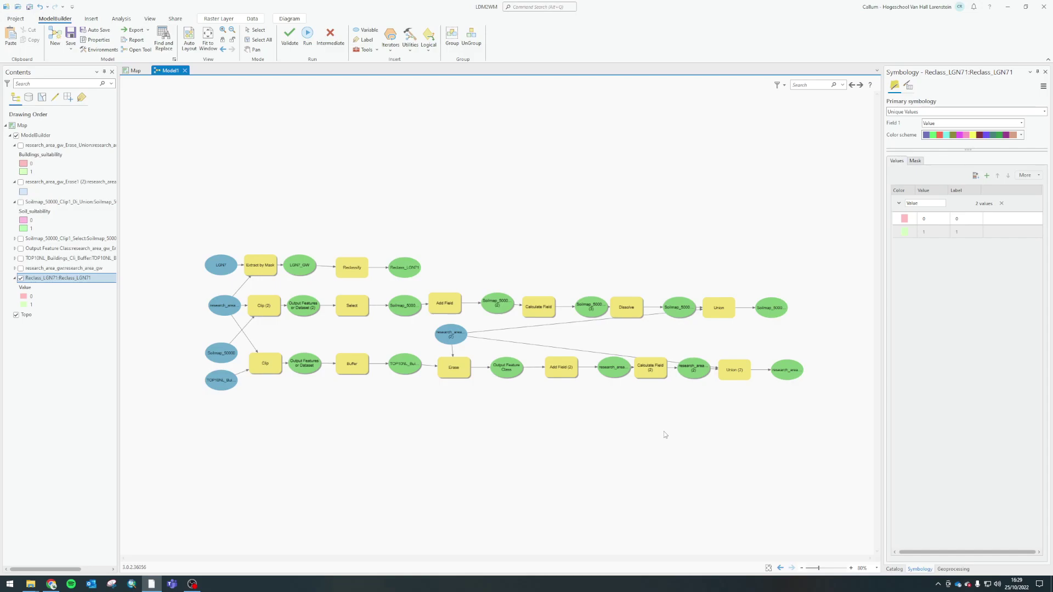
Find the Raster to Polygon tool, add it to the model and connect Reclass_LGN71 as its input raster
drag(344, 244, 423, 285)
click(834, 346)
click(895, 569)
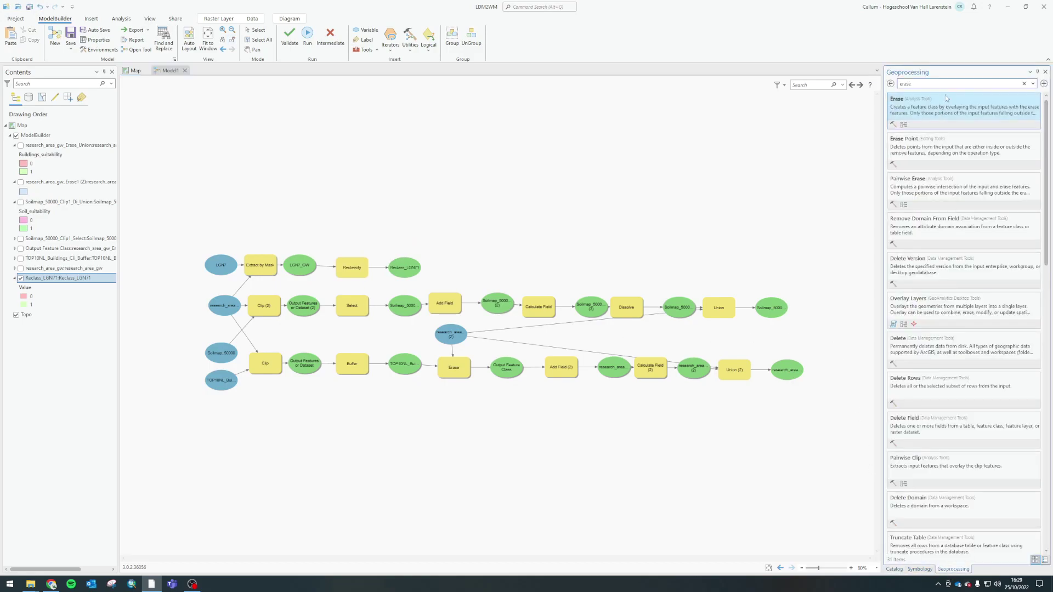
click(932, 83)
key(BackSpace)
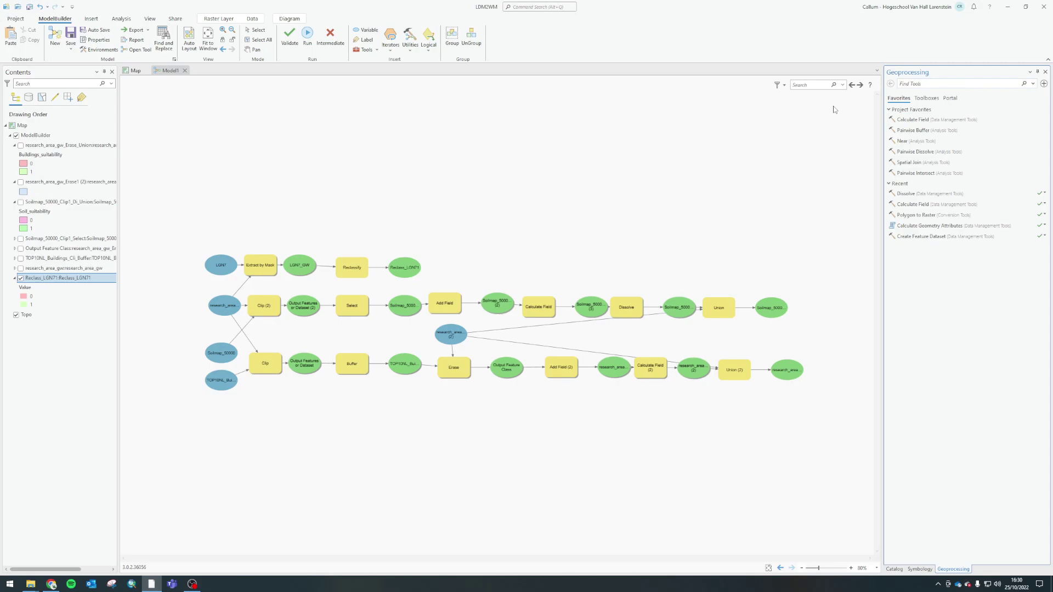
text(raster to polygon)
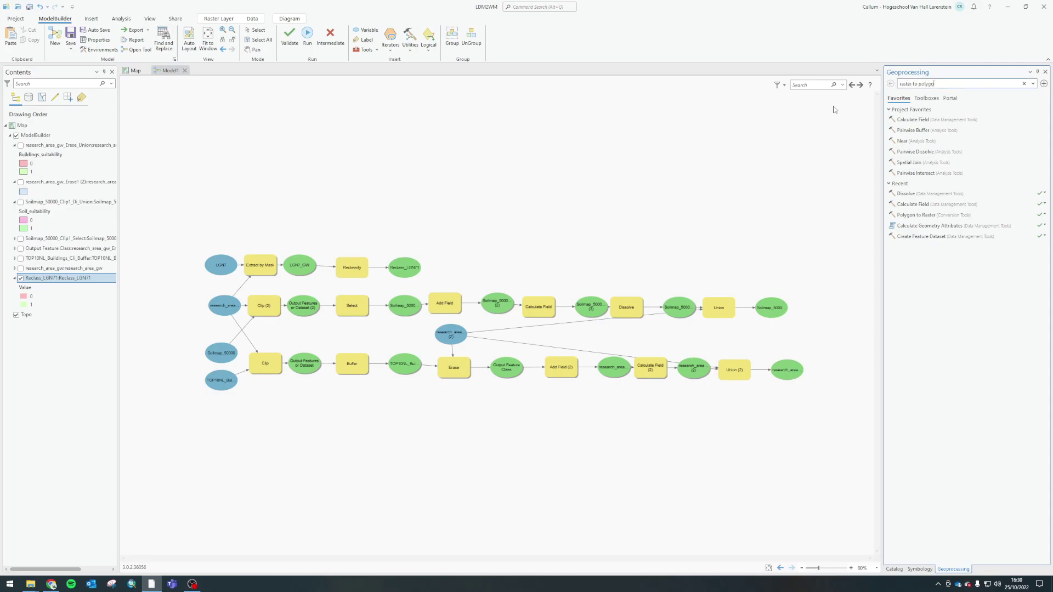
drag(920, 117, 460, 264)
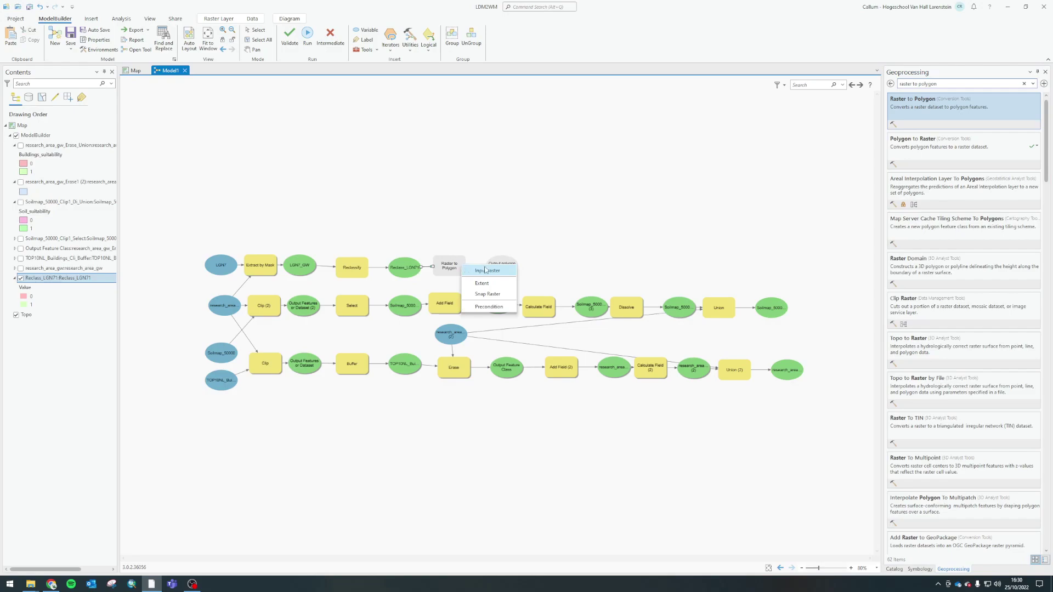
click(478, 269)
Run the newly connected Raster to Polygon tool from the model
right_click(453, 269)
click(476, 285)
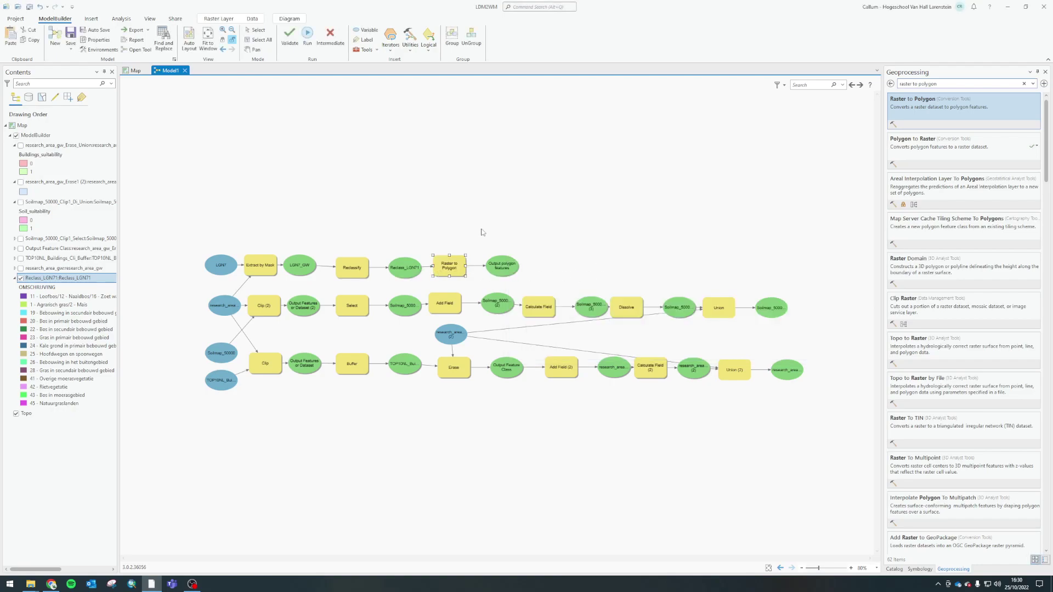
click(362, 191)
Name the output polygon features of Raster to Polygon LGN7_GW_Vector_Suitability and accept the settings
double_click(450, 267)
drag(537, 259, 657, 138)
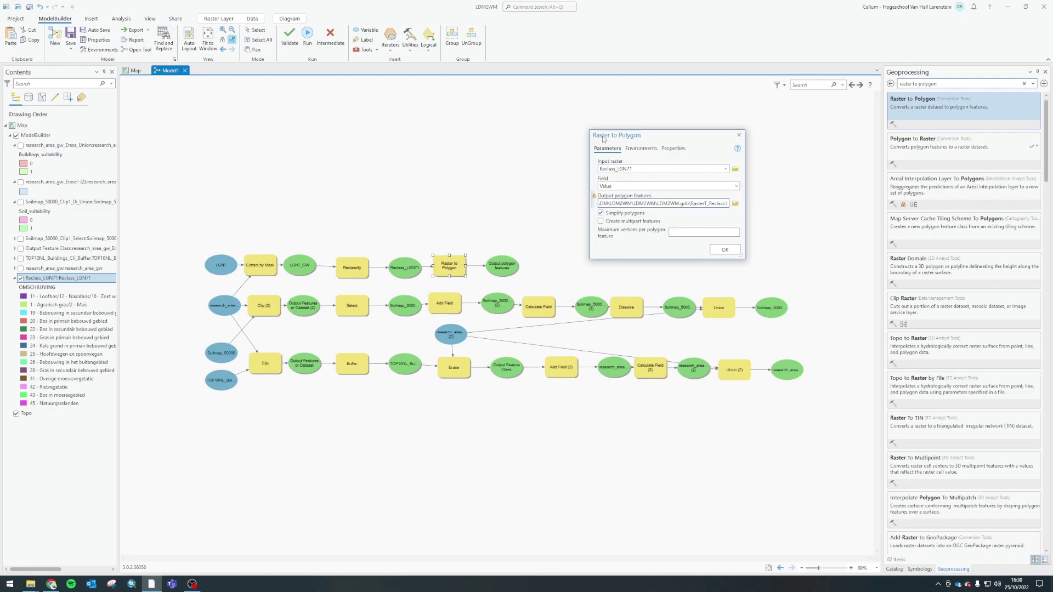
double_click(691, 205)
text(LGN7_GW_Vector)
text(_Reclas)
key(BackSpace)
key(BackSpace)
key(BackSpace)
key(BackSpace)
key(BackSpace)
key(BackSpace)
text(Suitsability)
click(727, 250)
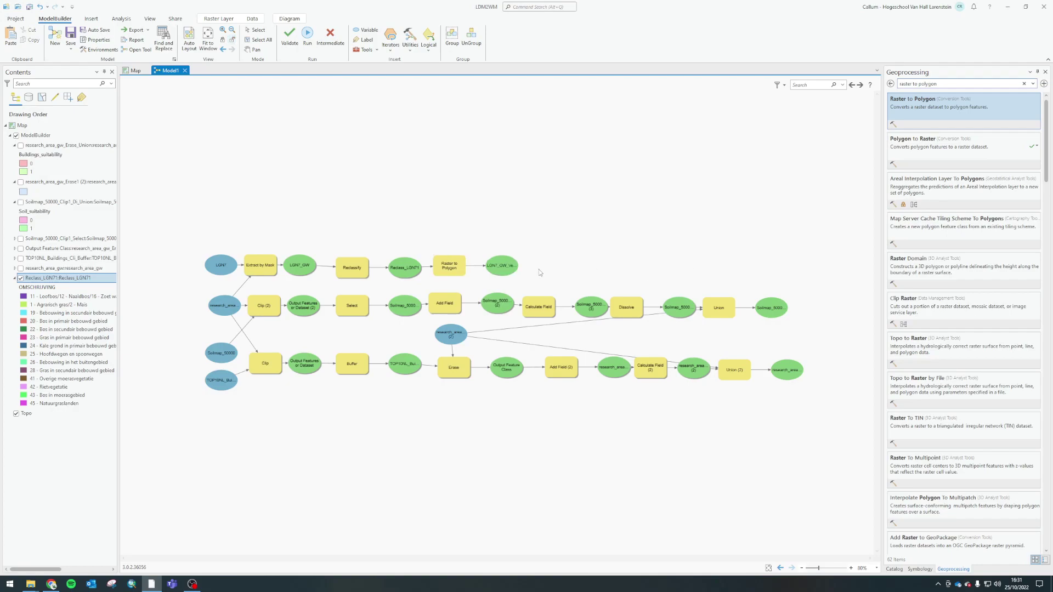
Shorten the Raster to Polygon output name to LGN7_GW_Vector and accept the settings
double_click(454, 267)
click(554, 330)
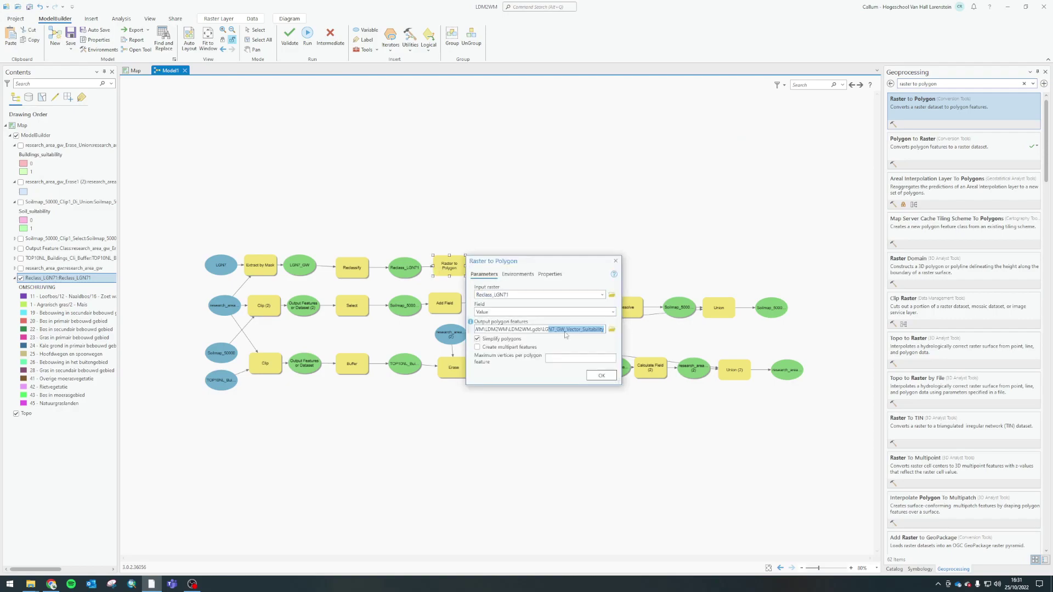
click(584, 329)
key(Delete)
key(Delete)
key(Delete)
key(Delete)
key(Delete)
key(Delete)
key(Delete)
key(Delete)
key(Delete)
key(Delete)
key(Delete)
key(BackSpace)
click(601, 375)
Run Raster to Polygon again and show its LGN7_GW_Vector output on the map
right_click(460, 266)
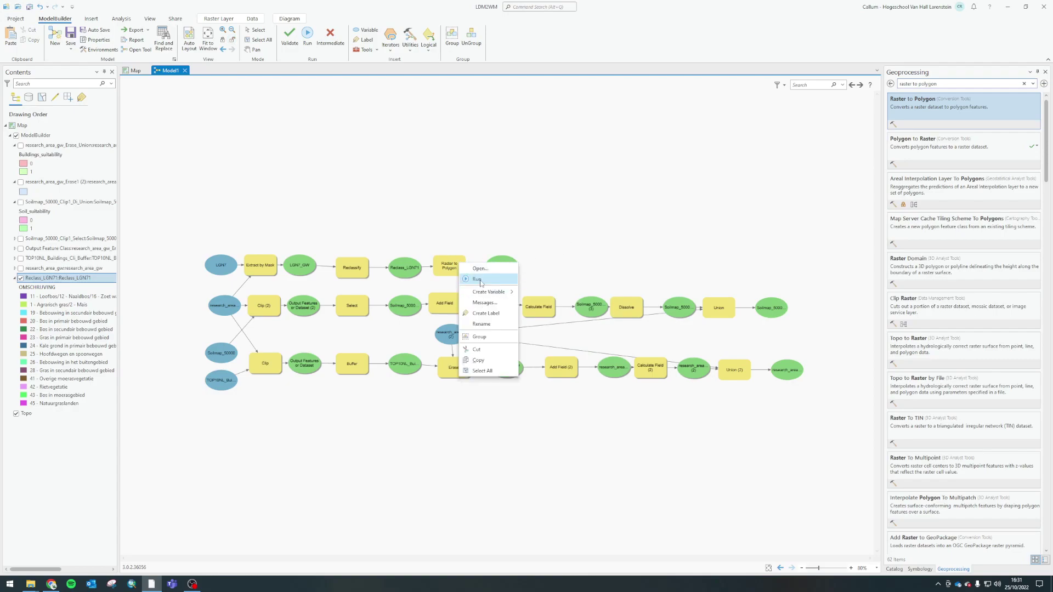
click(477, 279)
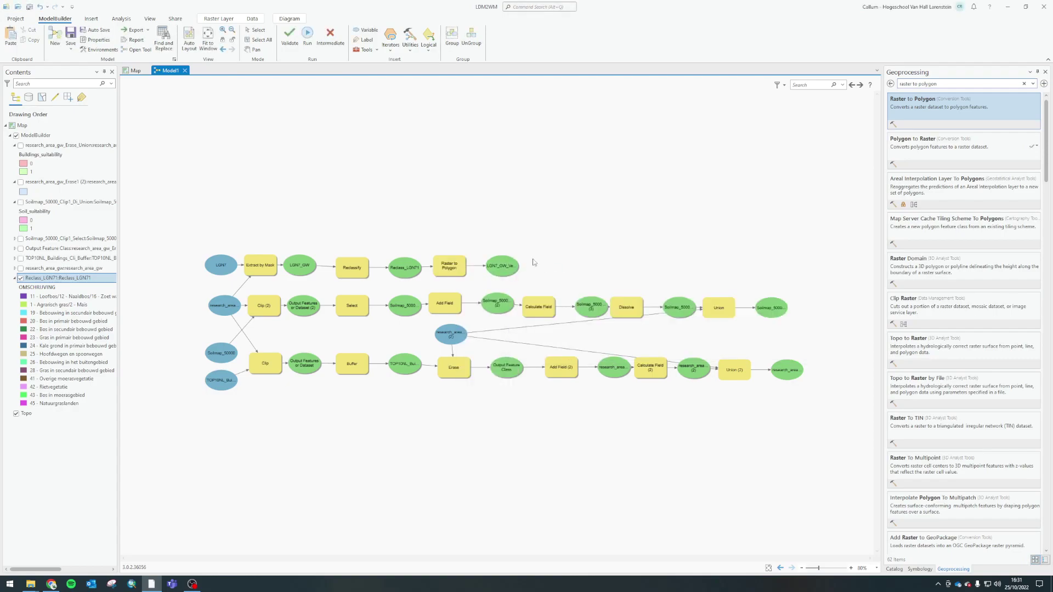
right_click(507, 270)
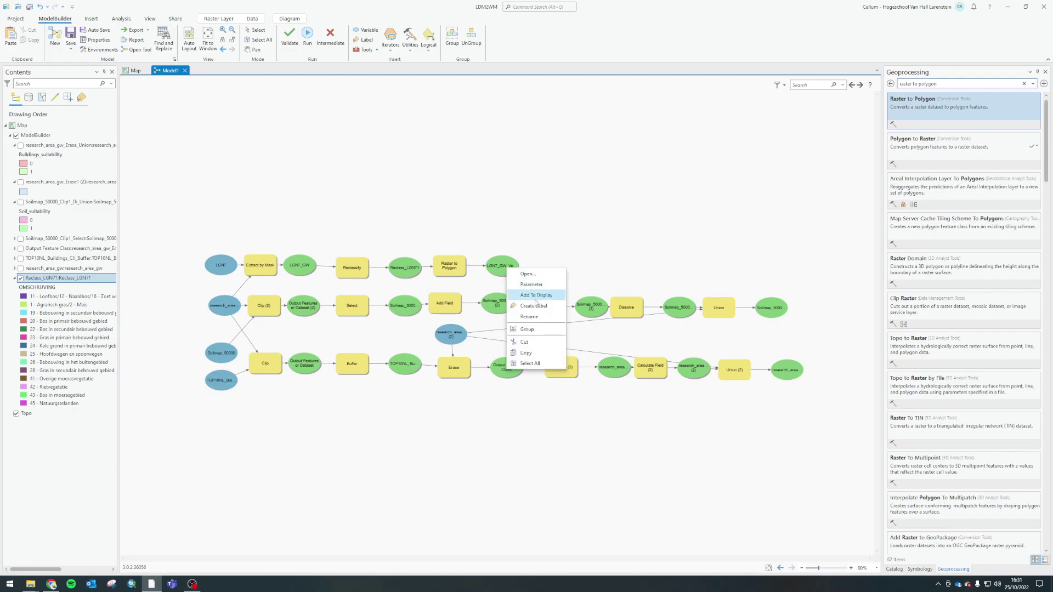
click(535, 302)
click(134, 70)
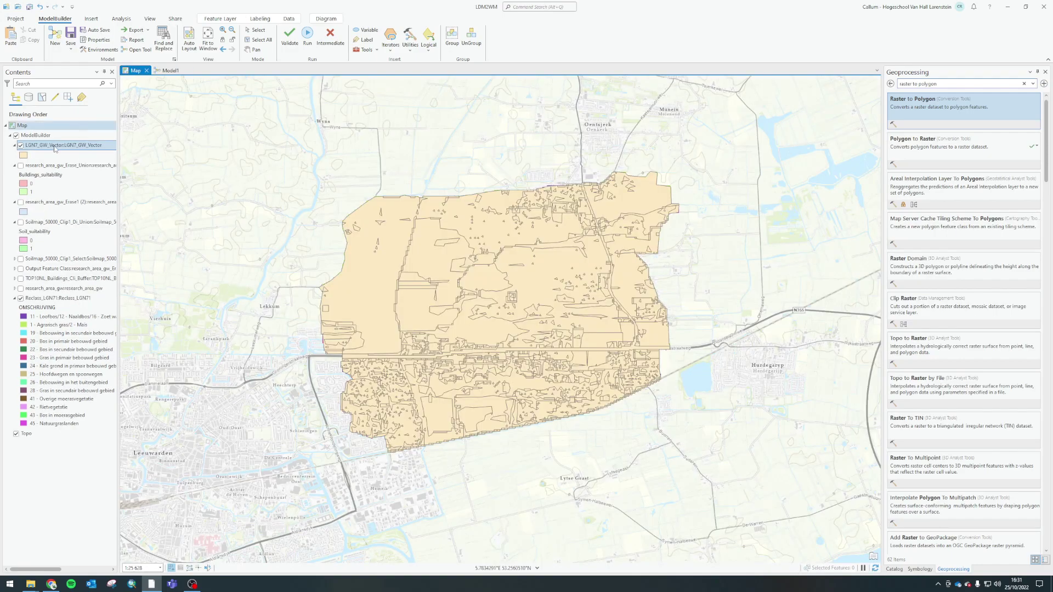
Symbolize the LGN7_GW_Vector layer with unique values based on the gridcode field
right_click(44, 146)
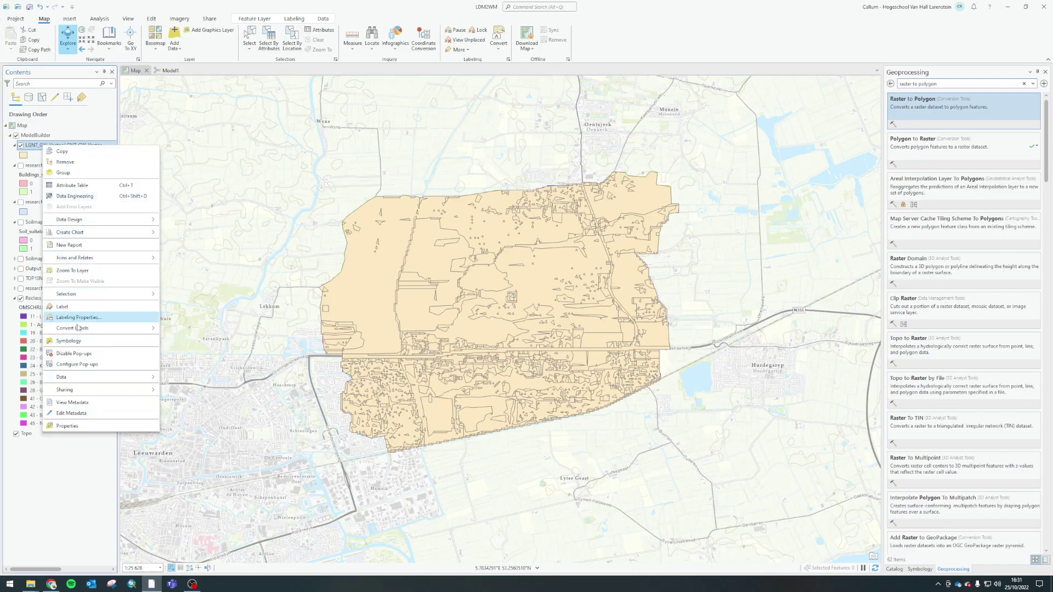
click(69, 341)
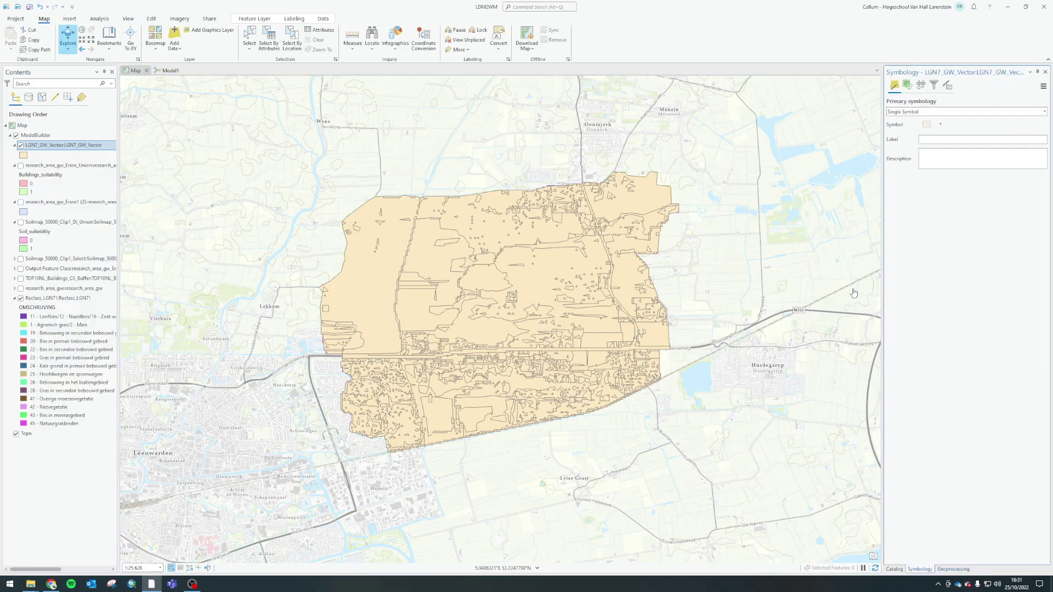
click(940, 112)
click(946, 125)
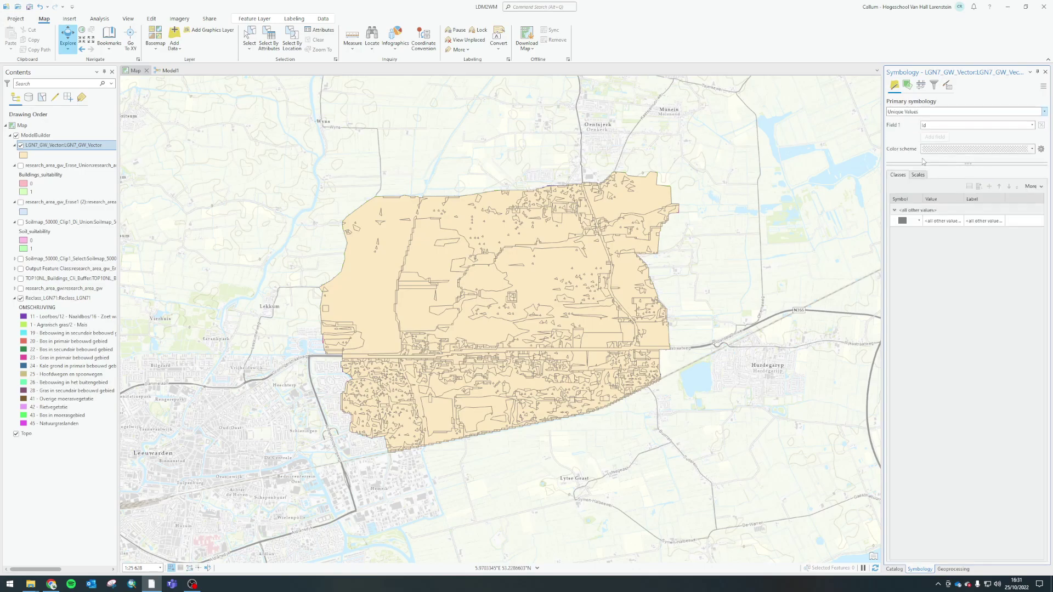
click(948, 125)
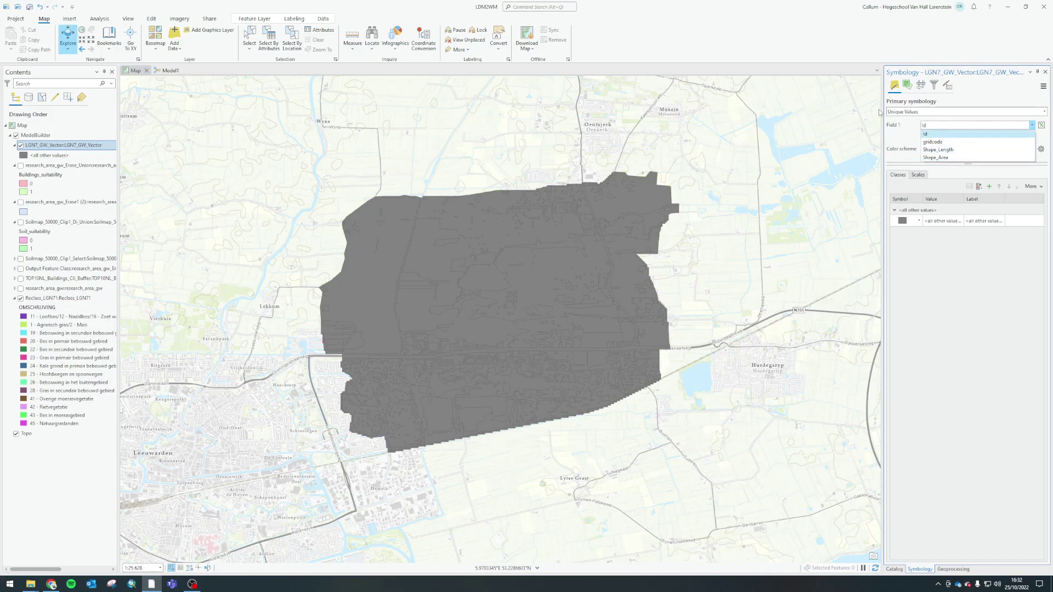
click(936, 142)
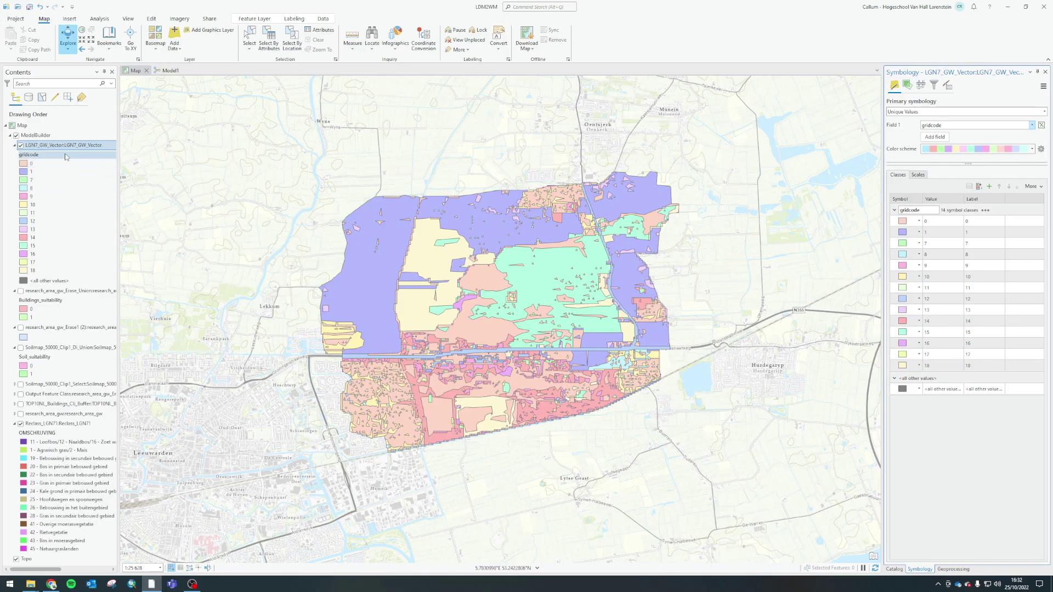
In the Reclassify settings of Model1, set the new value to 0 for land use classes 19, 20, 22, 23 and 24
click(164, 71)
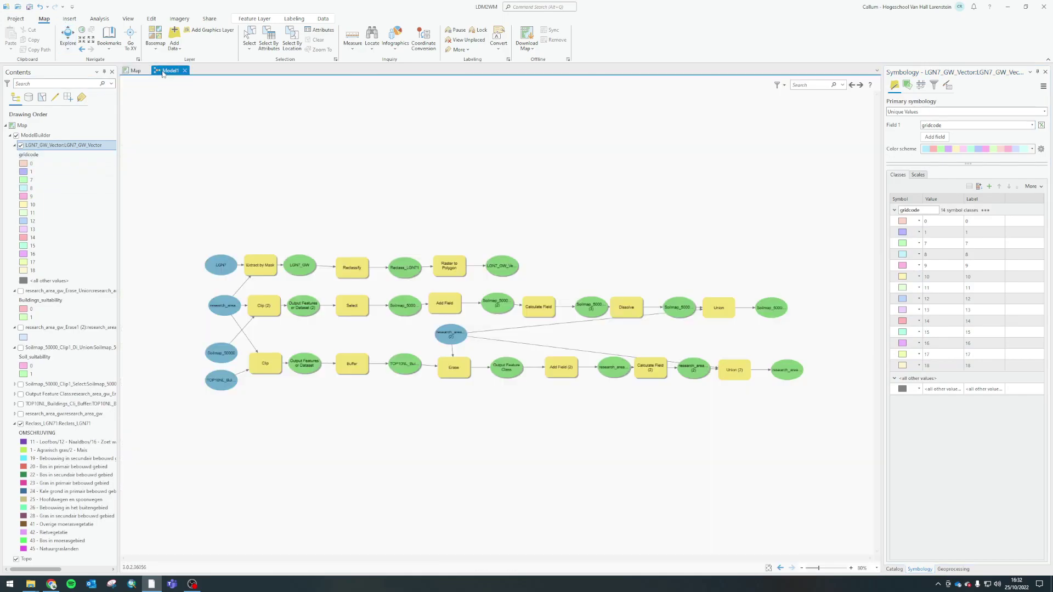
double_click(353, 267)
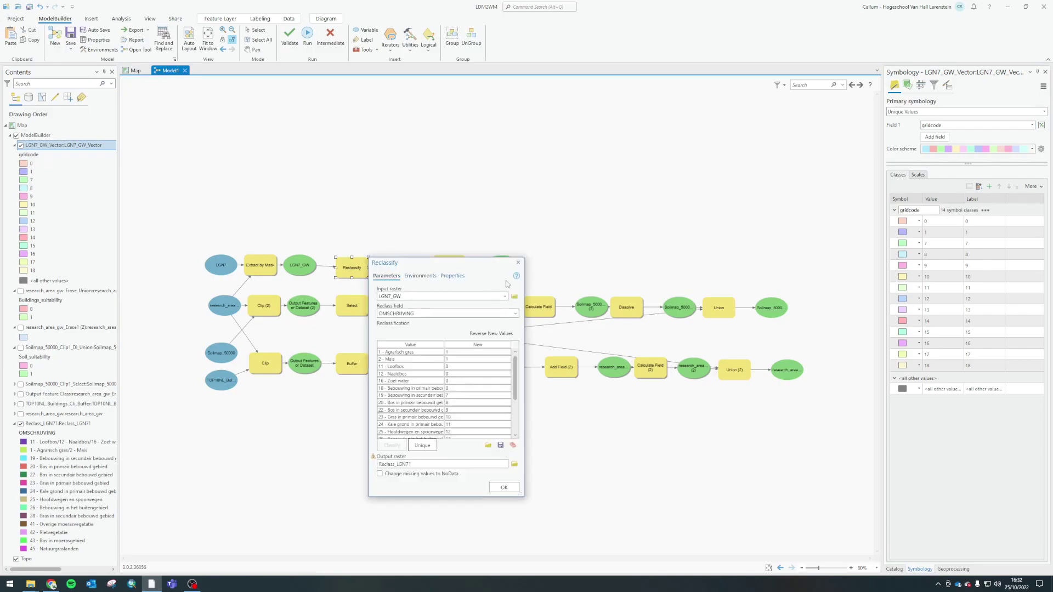
drag(515, 369, 515, 418)
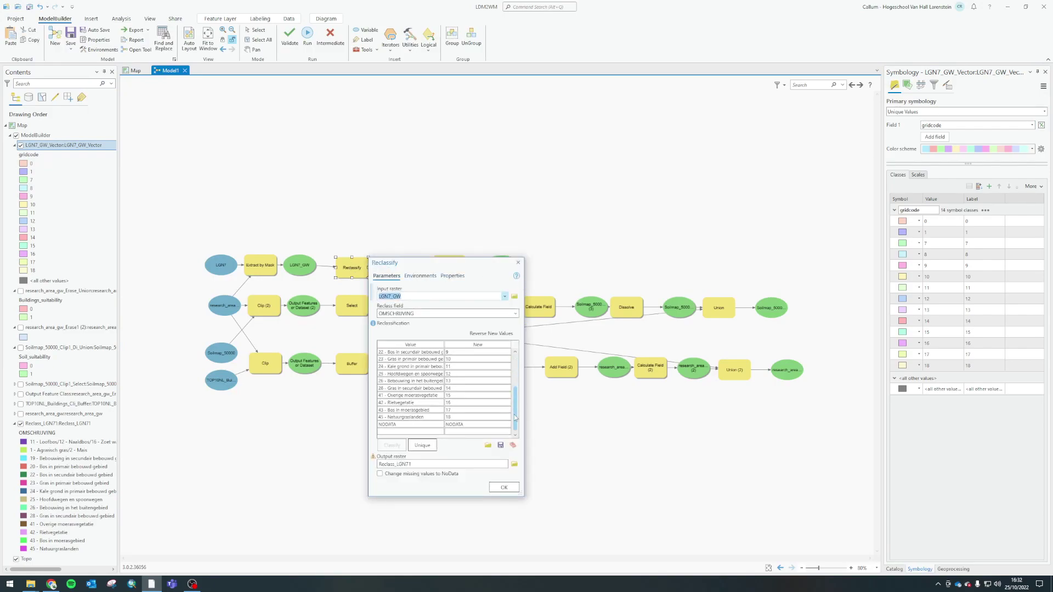
scroll(516, 400, up, 3)
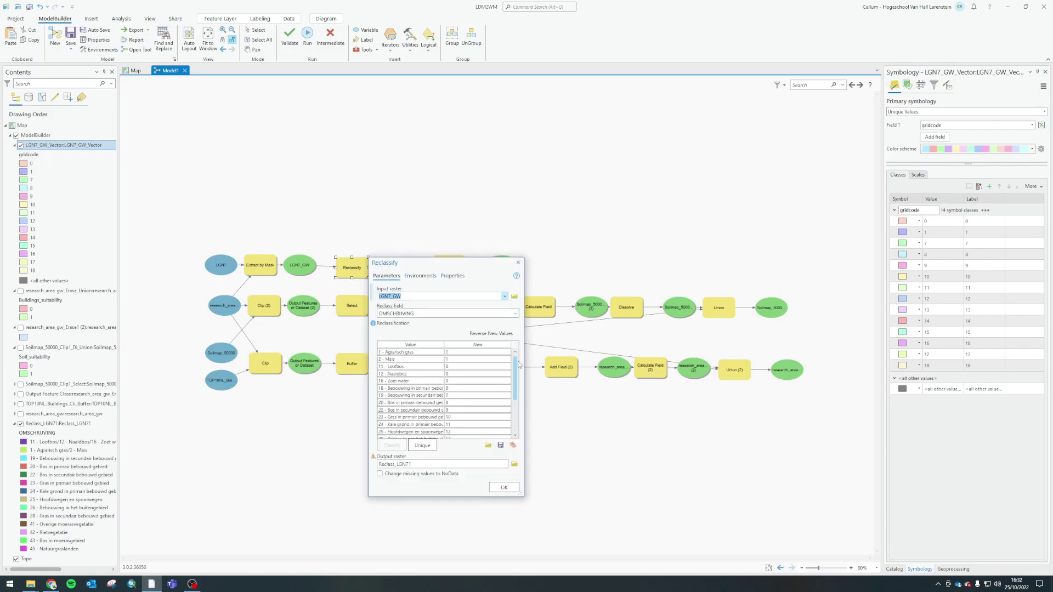
click(457, 396)
text(0)
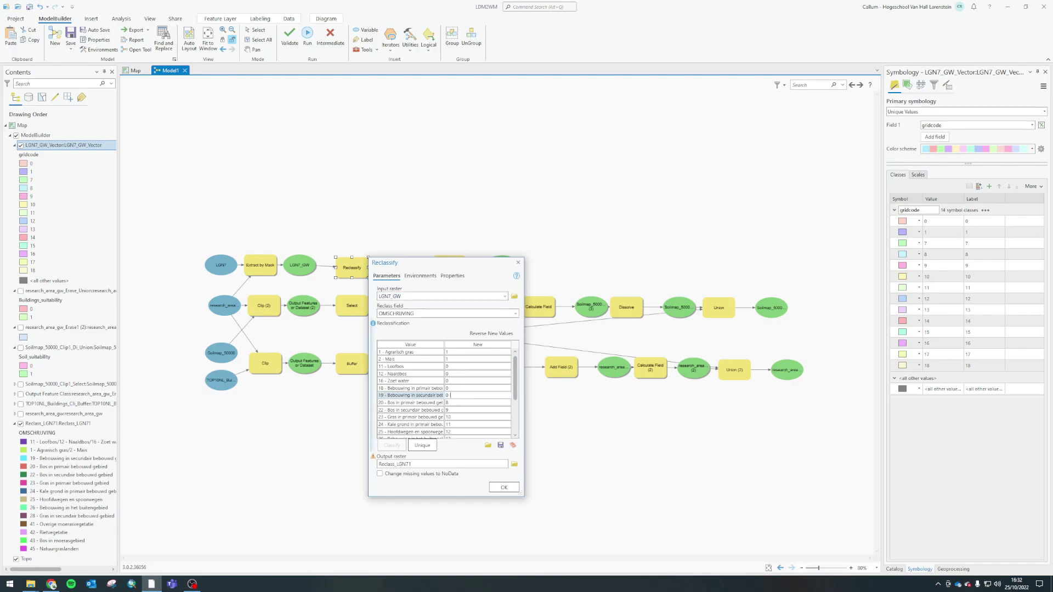
key(Down)
key(0)
key(Down)
key(0)
key(Down)
key(0)
key(Down)
key(0)
Set the new value to 1 for land use classes 25, 26, 28, 41, 42, 43 and 45
key(Down)
key(1)
key(Down)
key(1)
key(Down)
key(1)
key(Down)
key(1)
key(Down)
key(1)
key(Down)
key(1)
key(Down)
text(1)
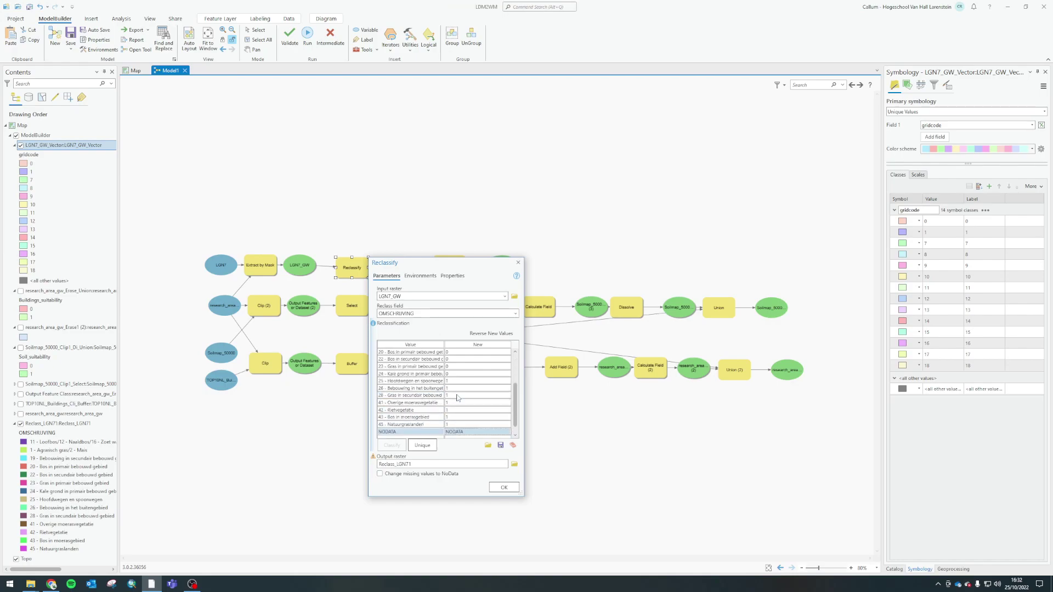
Accept the changed Reclassify values and run the model through Raster to Polygon again
click(503, 487)
right_click(442, 270)
click(454, 280)
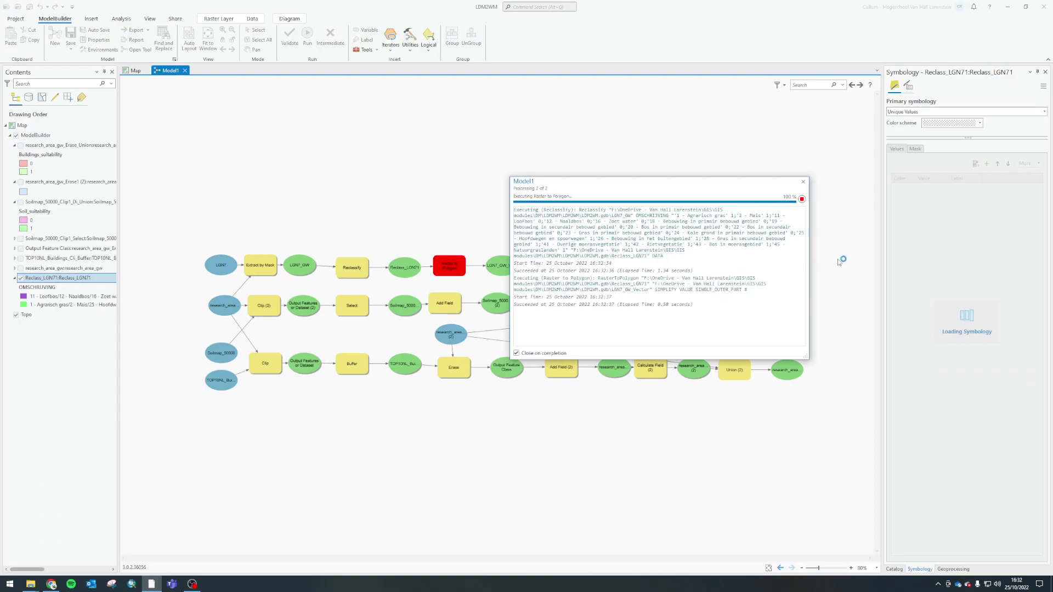
Symbolize the regenerated LGN7_GW_Vector layer with unique values based on gridcode, without generating the full value list for Id
click(935, 112)
click(916, 148)
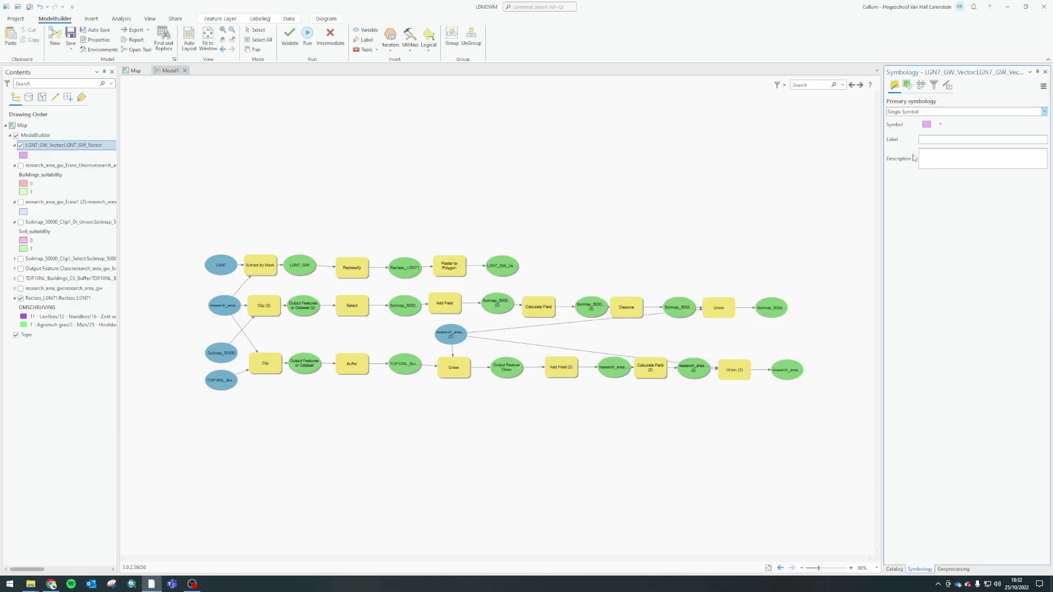
click(1031, 187)
click(994, 199)
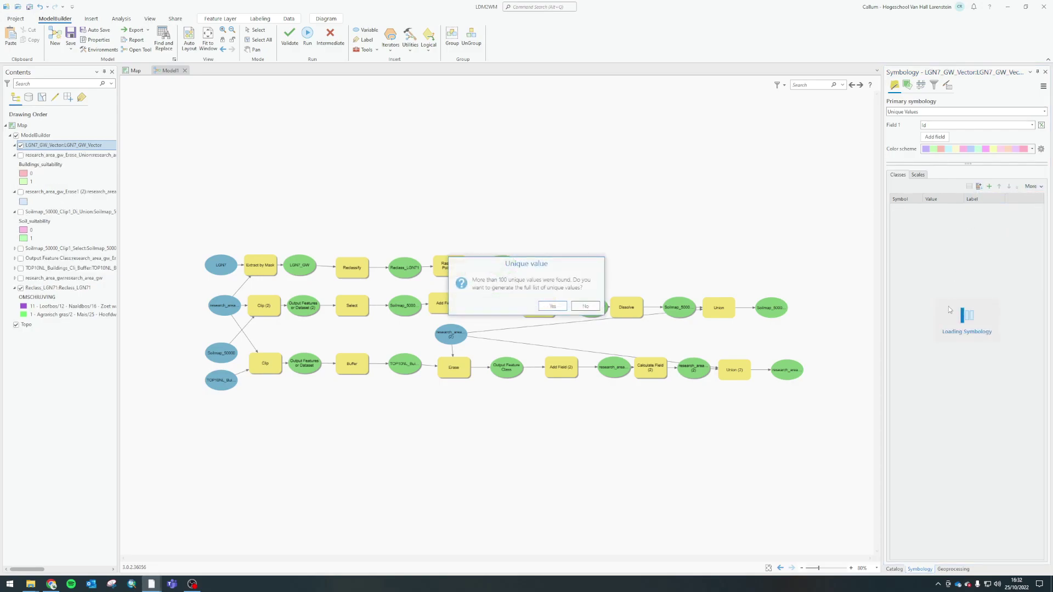
click(586, 306)
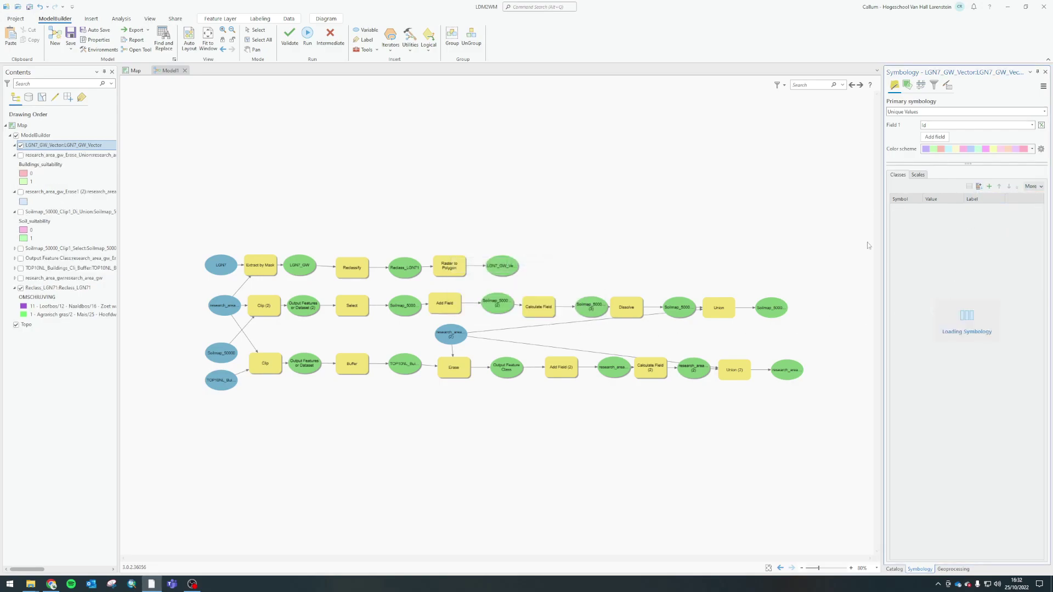
click(965, 125)
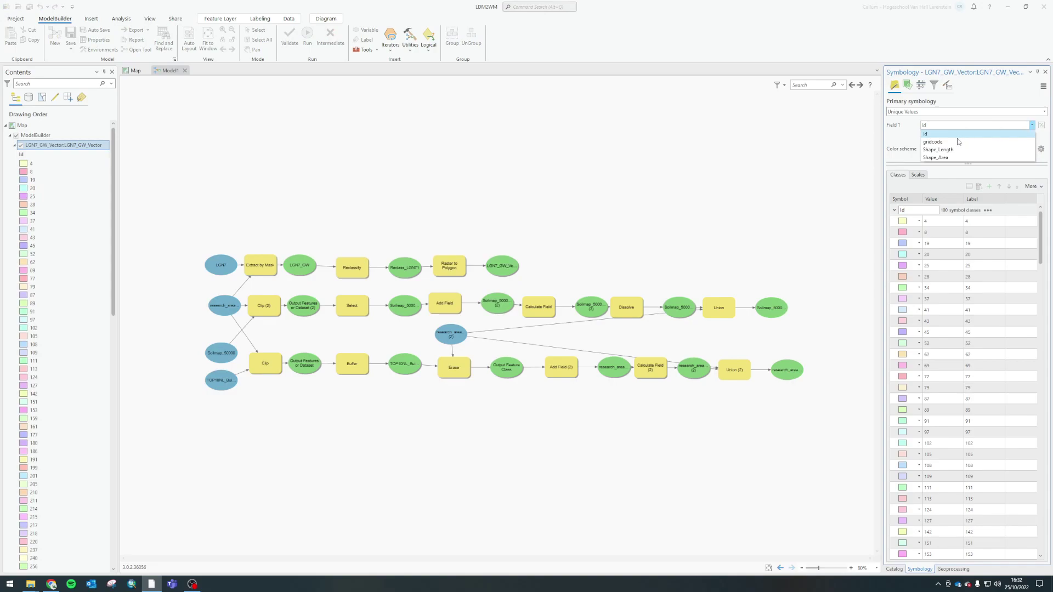
click(961, 144)
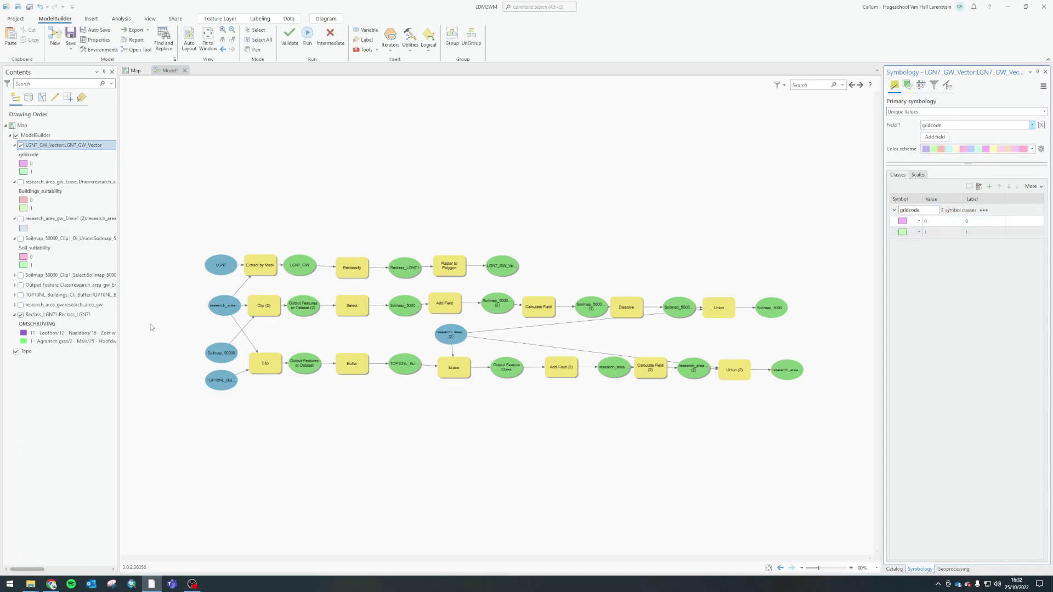
Compare the symbology of Reclass_LGN71 and LGN7_GW_Vector, and turn off the Reclass_LGN71 layer on the map
click(51, 333)
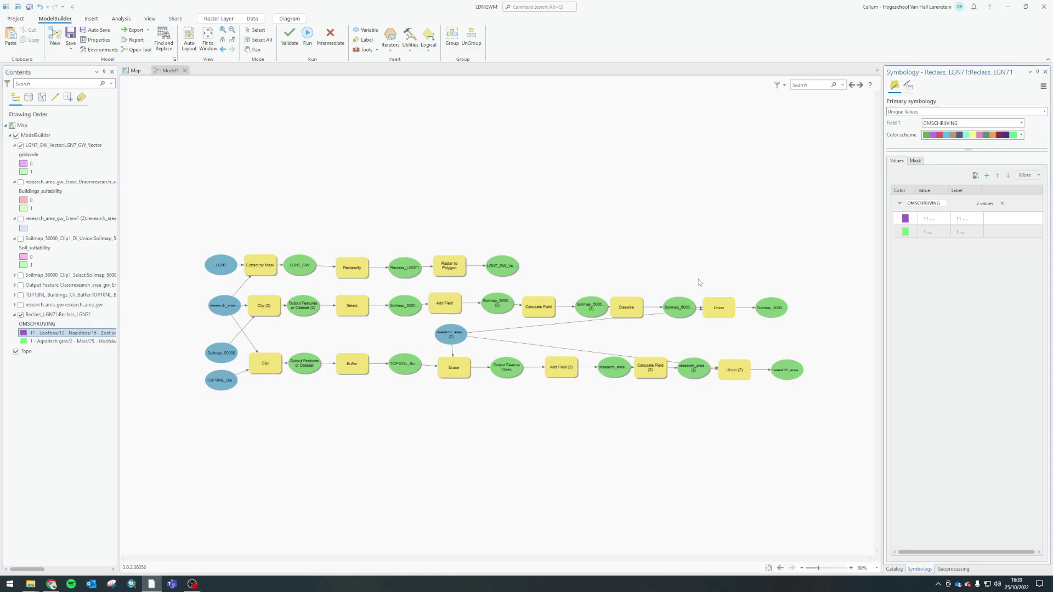
click(65, 145)
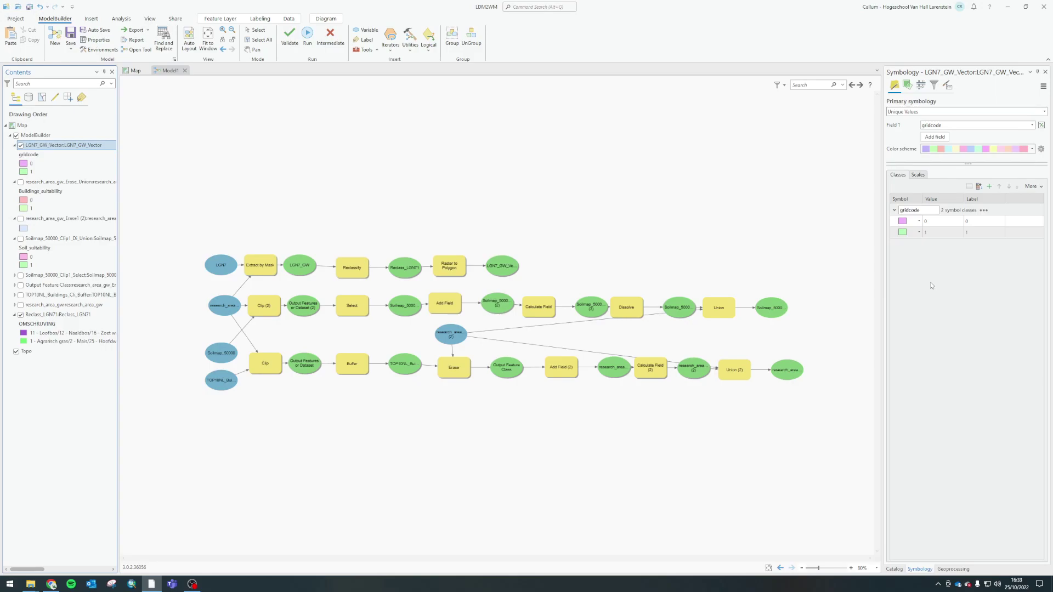
click(902, 570)
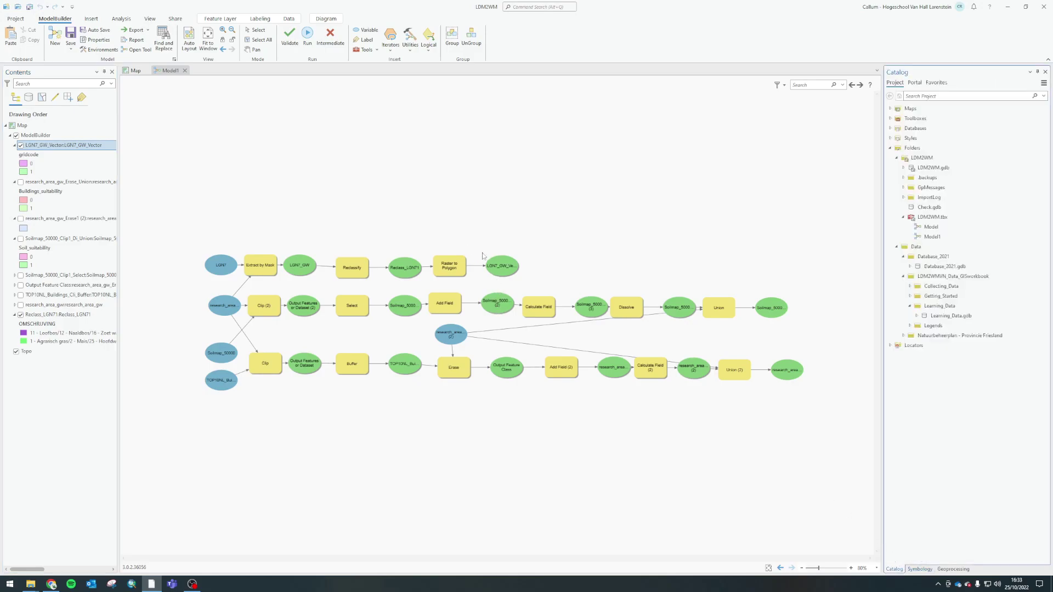
click(134, 70)
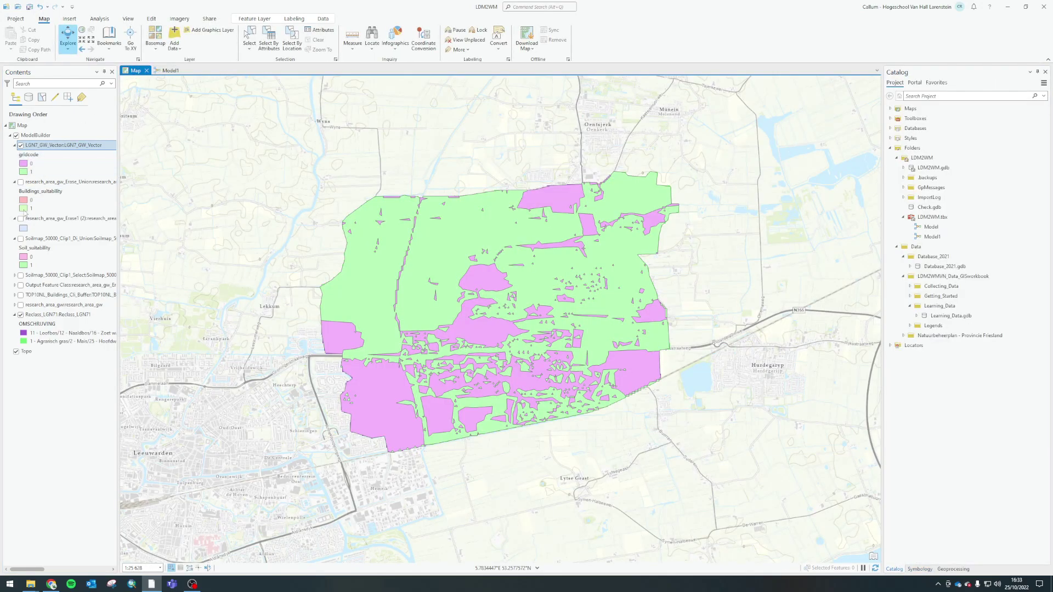
click(21, 314)
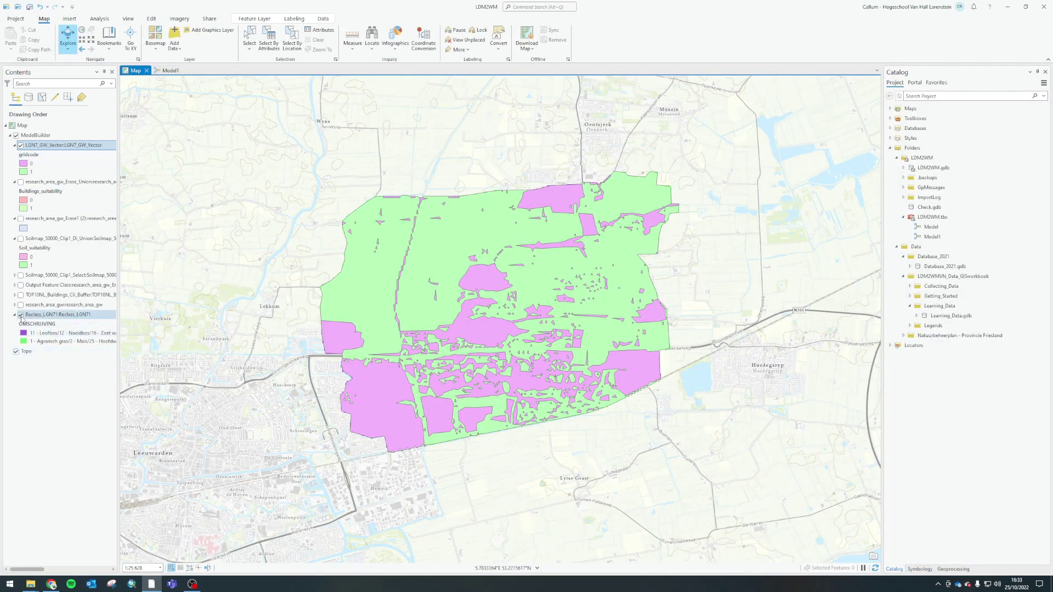
Review the field names defined in the Add Field tools of the model's soil and buildings branches without changing them
click(182, 72)
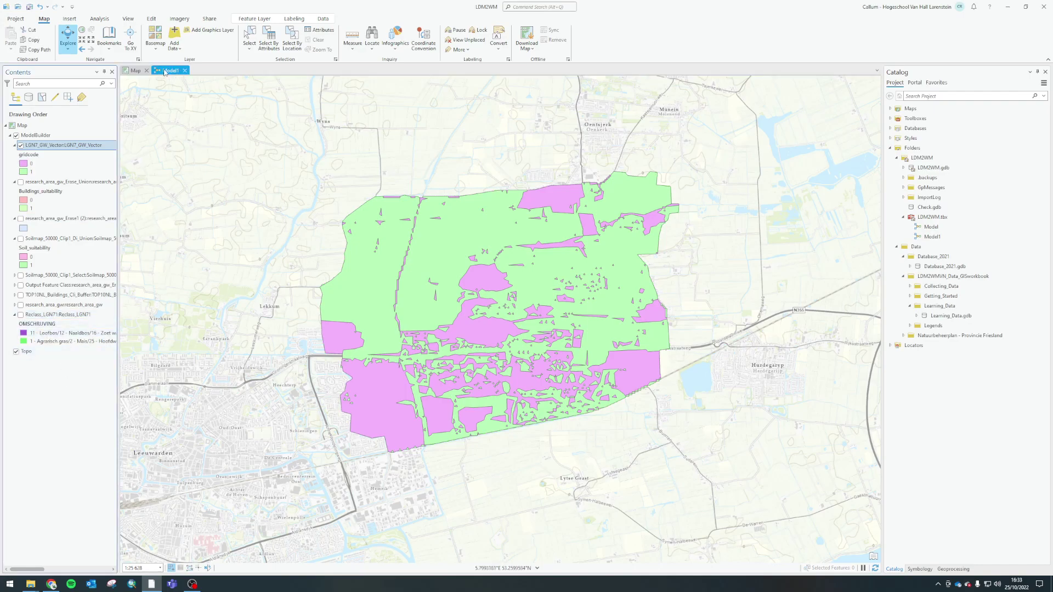
click(163, 70)
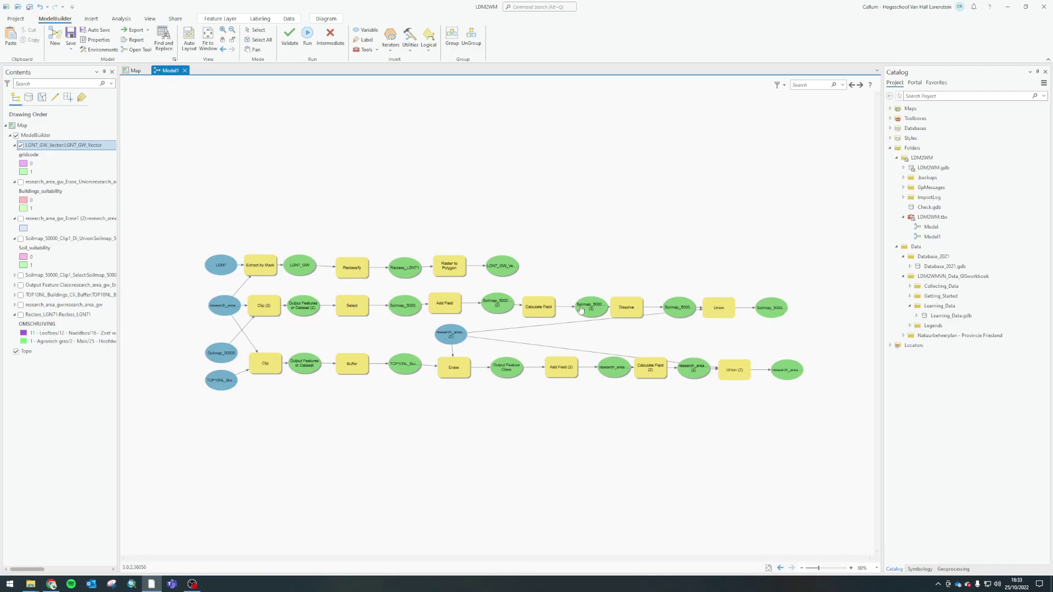
double_click(433, 308)
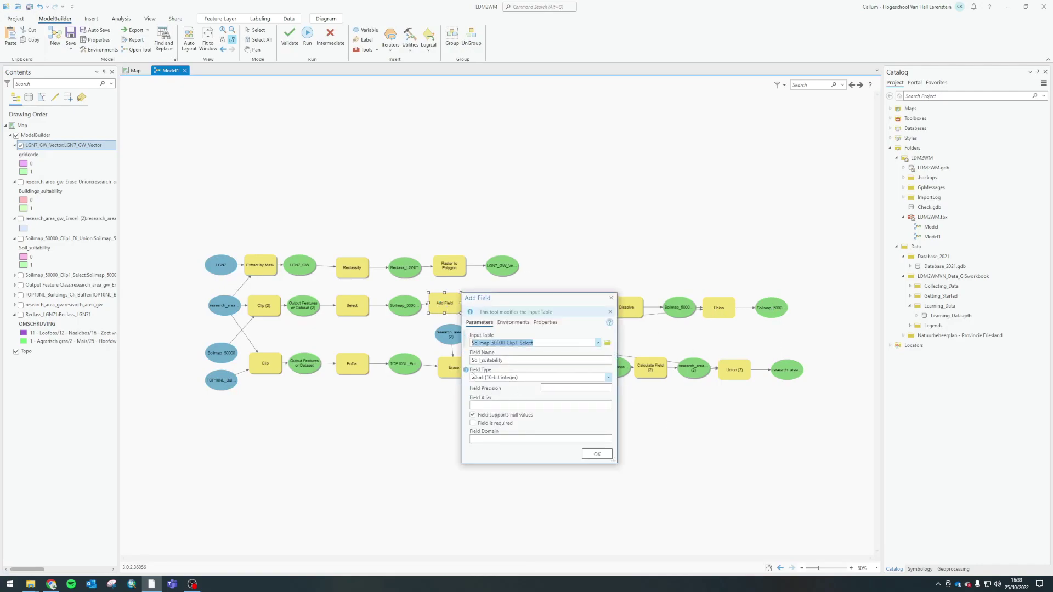
click(606, 300)
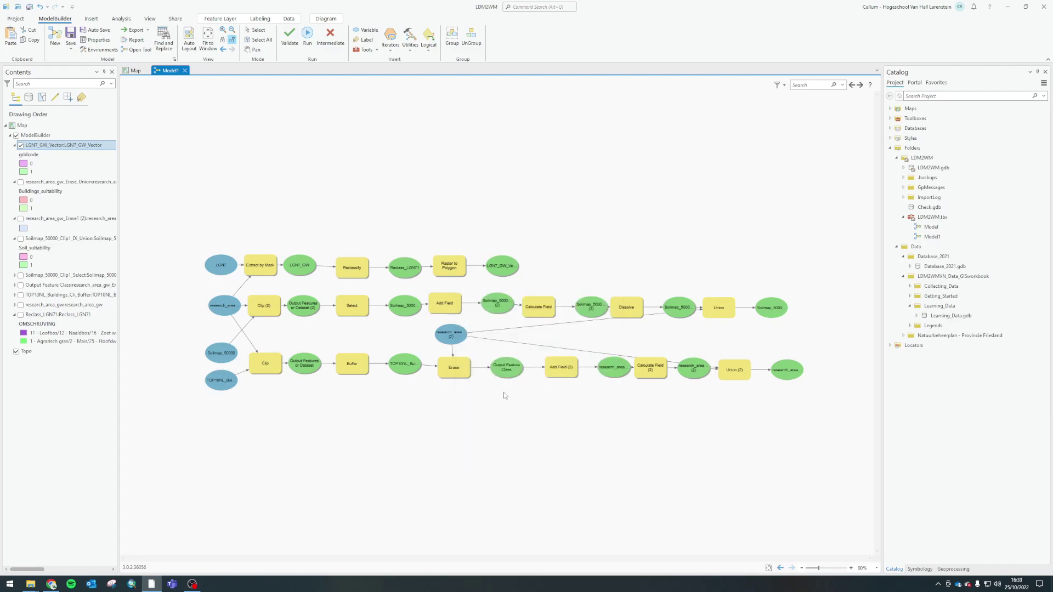
double_click(560, 371)
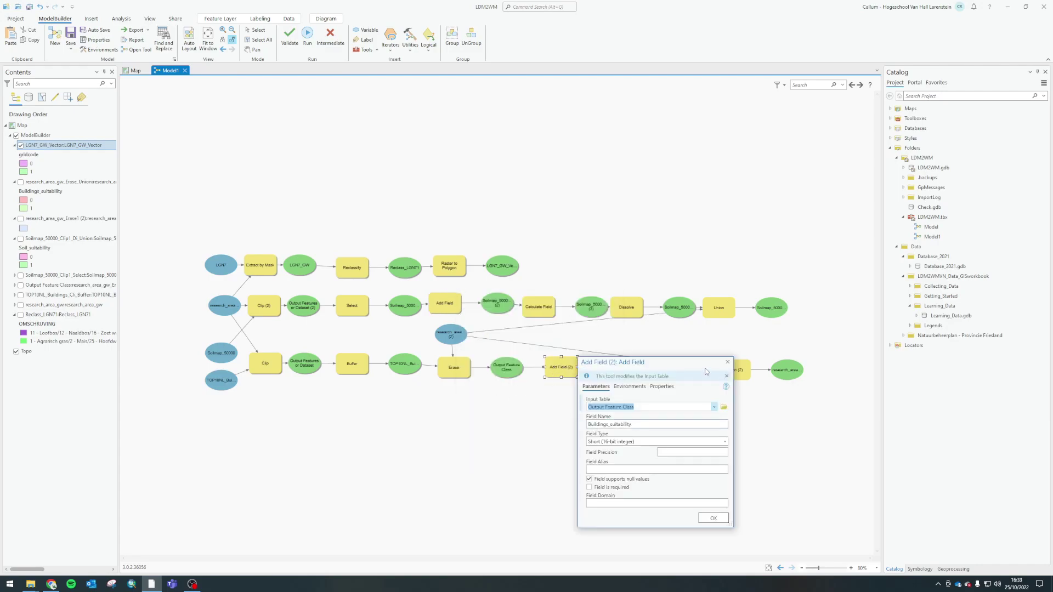
click(728, 362)
Search the geoprocessing tools for Alter Field and add it to the model after the LGN7_GW_Vector output
click(502, 272)
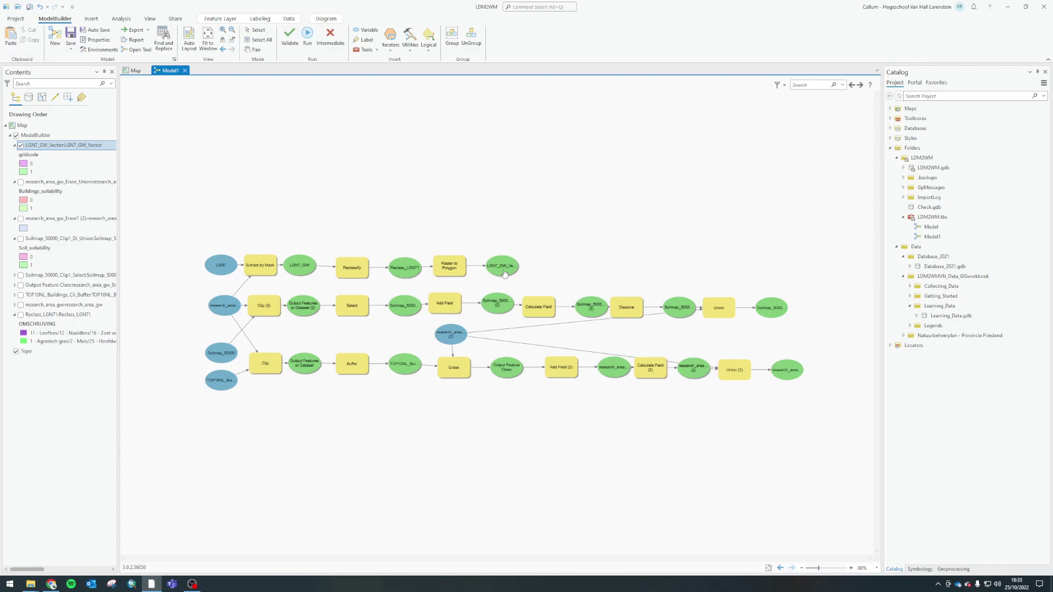
drag(542, 219, 439, 283)
click(574, 264)
click(953, 568)
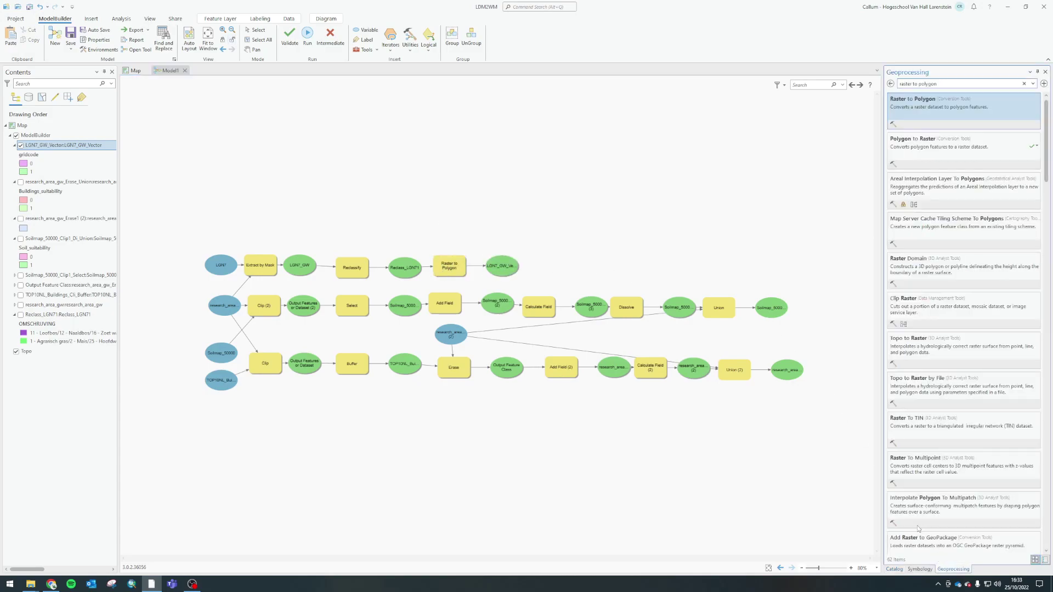
drag(940, 84, 803, 117)
text(alter)
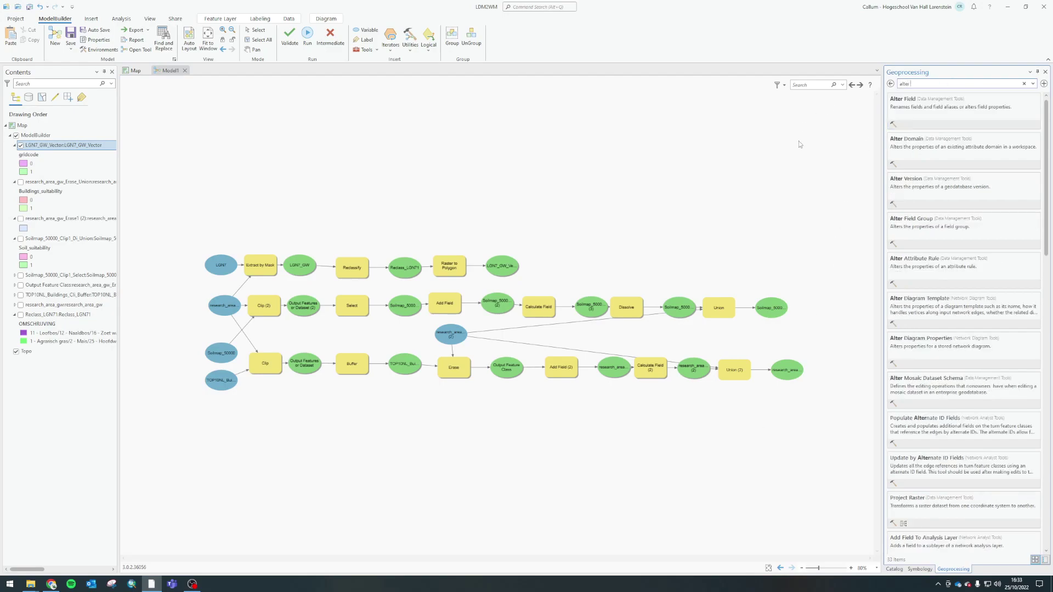
text( field)
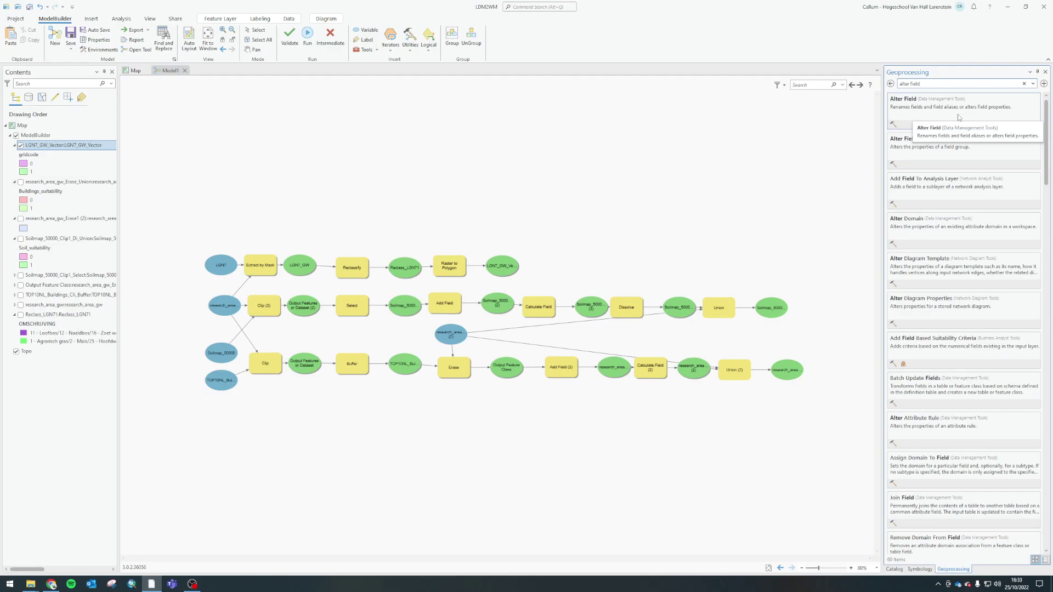
drag(935, 115, 558, 263)
click(561, 266)
Configure Alter Field to rename gridcode in LGN7_GW_Vector, with Landuse_Suitability as both the new field name and alias, and accept the settings
double_click(558, 271)
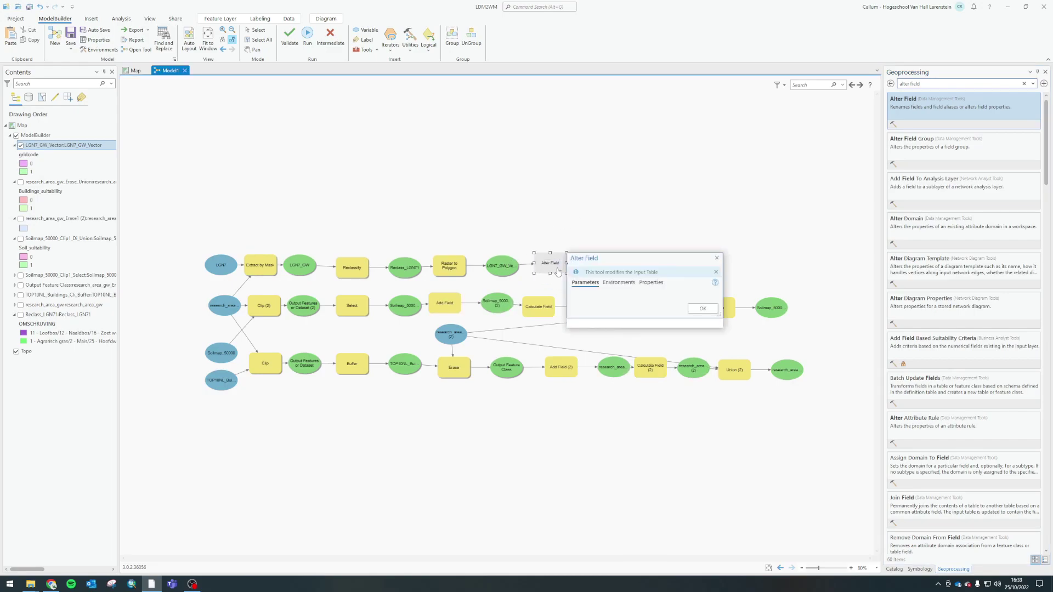
drag(652, 263, 725, 144)
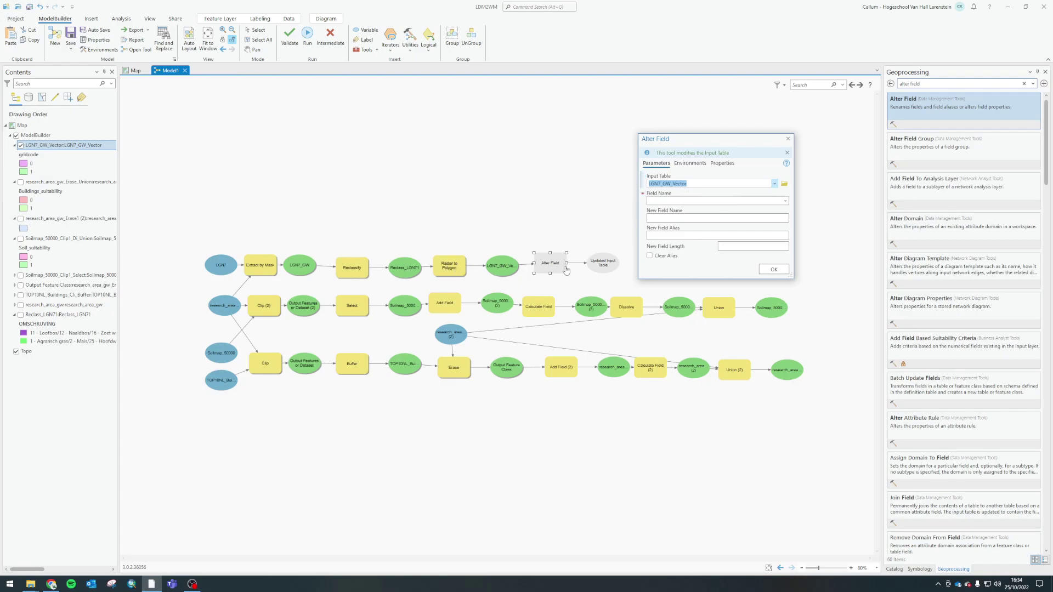
click(785, 200)
click(661, 239)
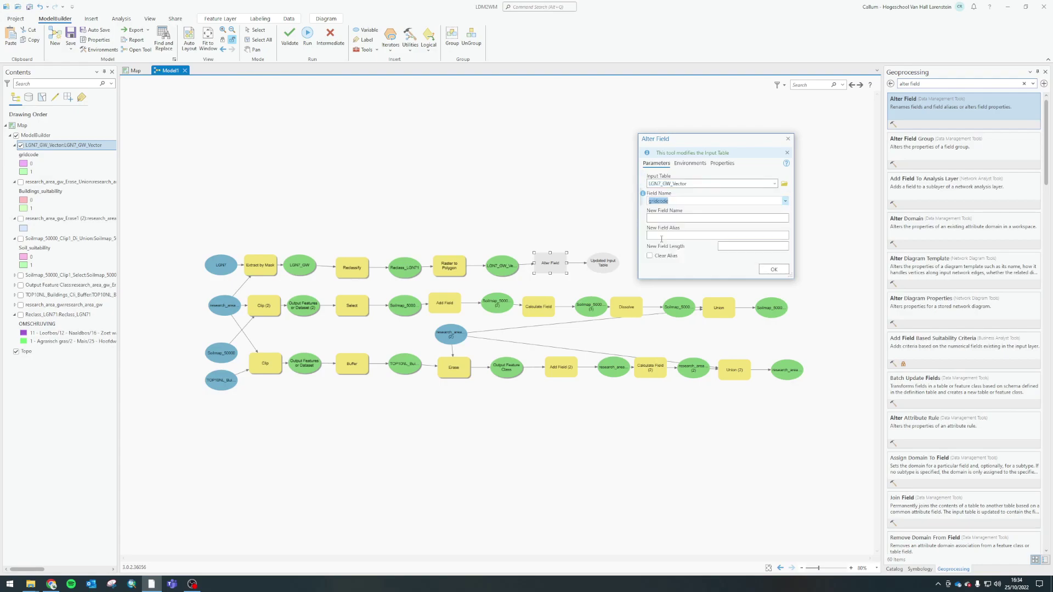
click(661, 218)
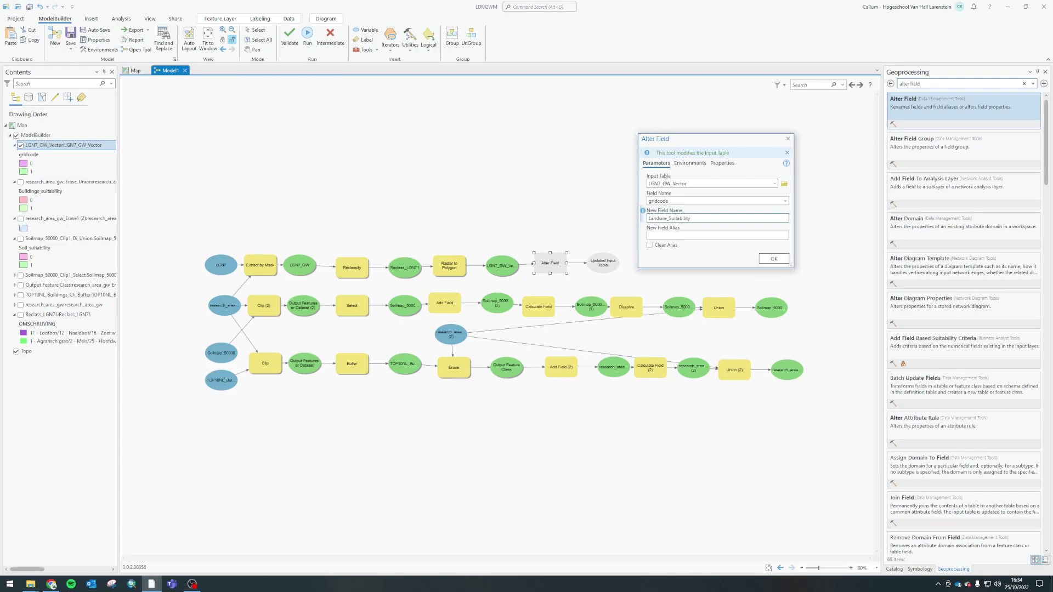
key(ctrl+a)
key(ctrl+c)
click(693, 236)
key(ctrl+v)
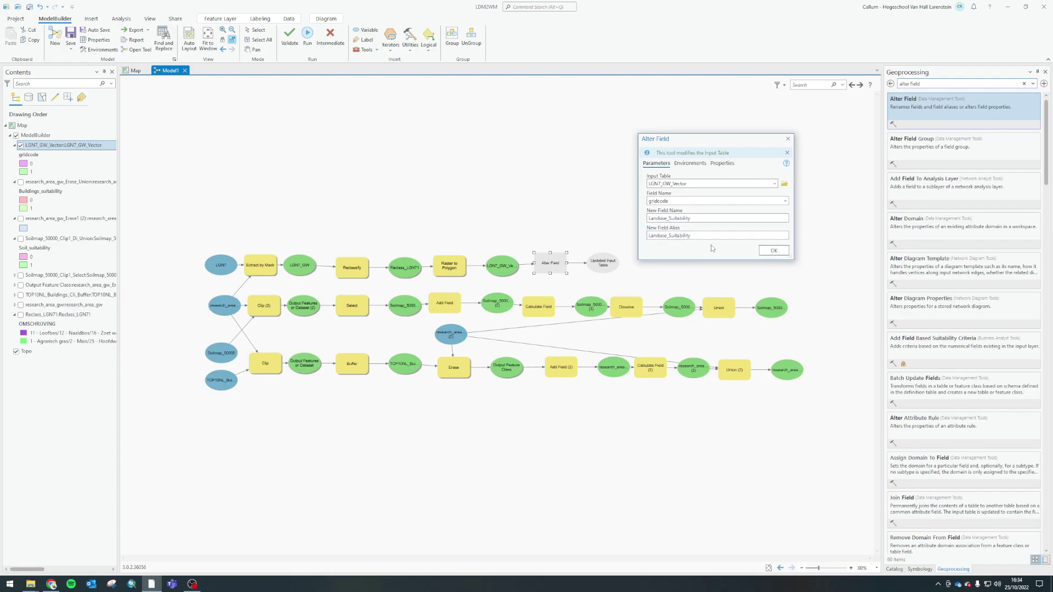
click(773, 250)
Run Alter Field and add its LGN7_GW_Vector output to the display
right_click(557, 266)
click(581, 278)
key(Escape)
right_click(601, 267)
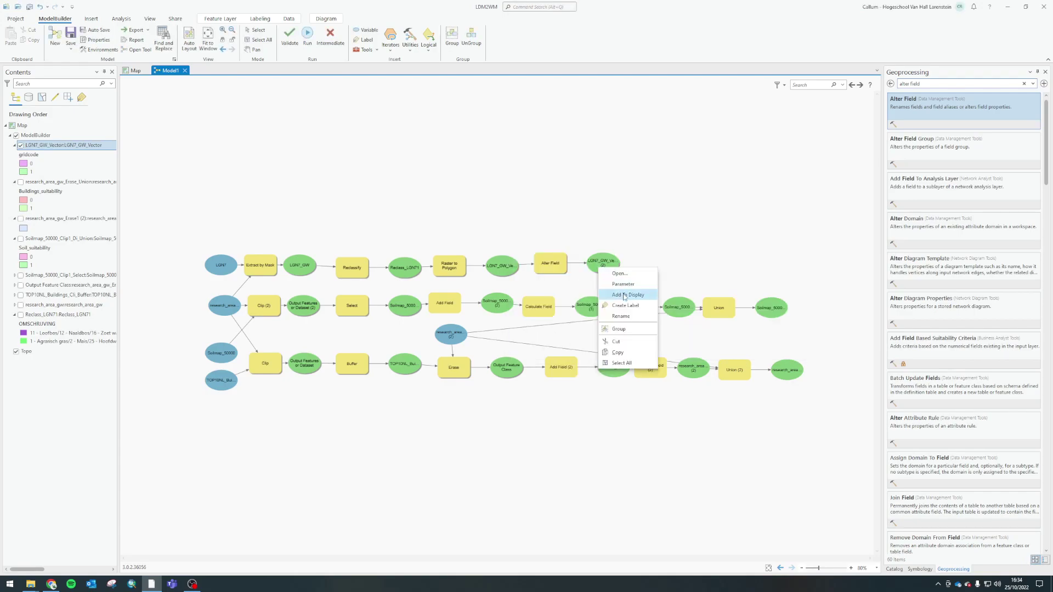
click(625, 295)
Examine the Landuse_Suitability column in the attribute table of the LGN7_GW_Vector layer
right_click(66, 148)
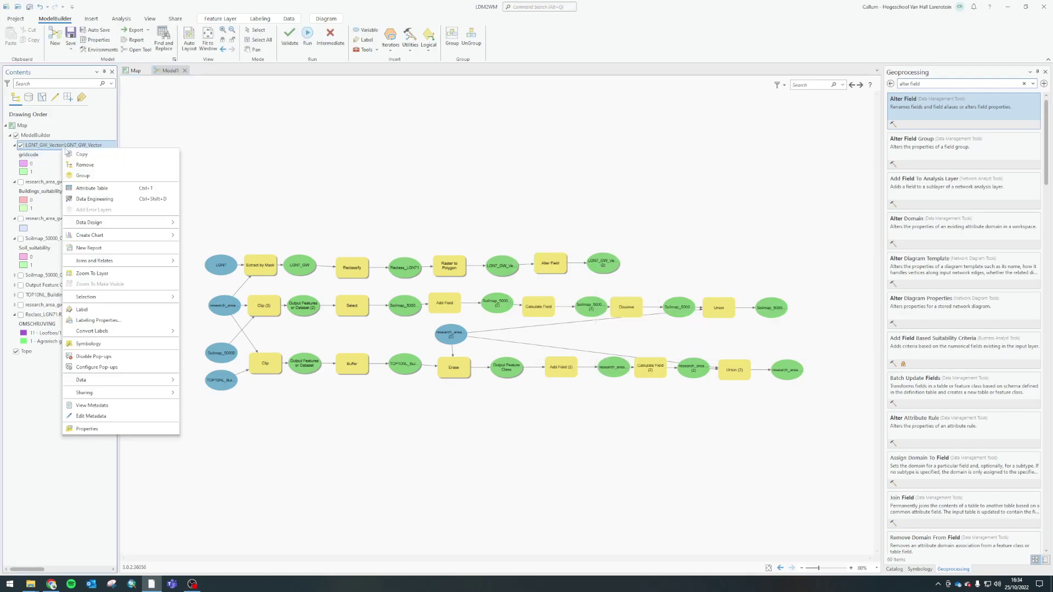
click(103, 189)
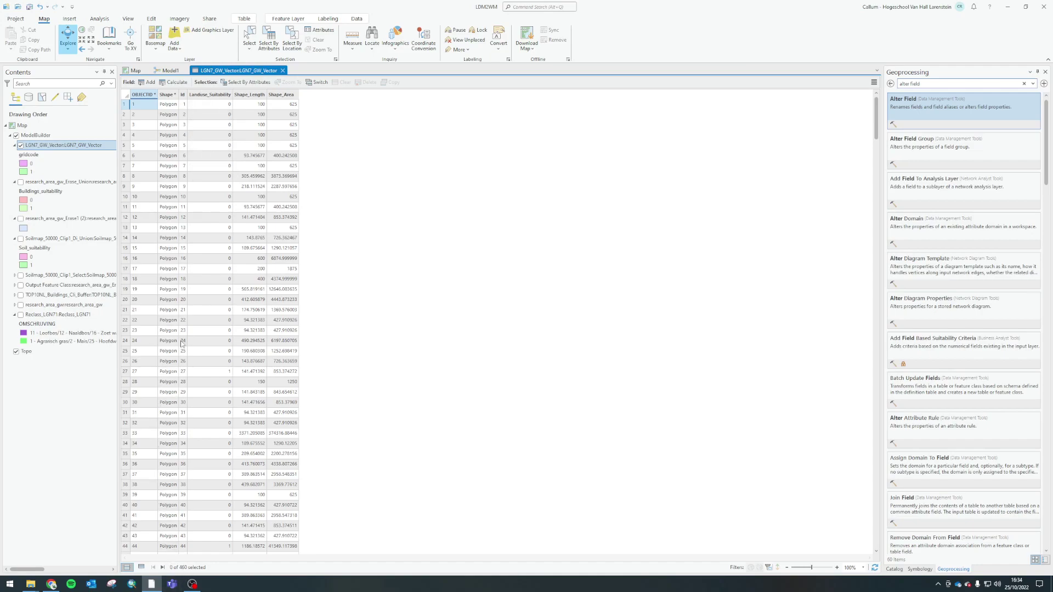
click(209, 95)
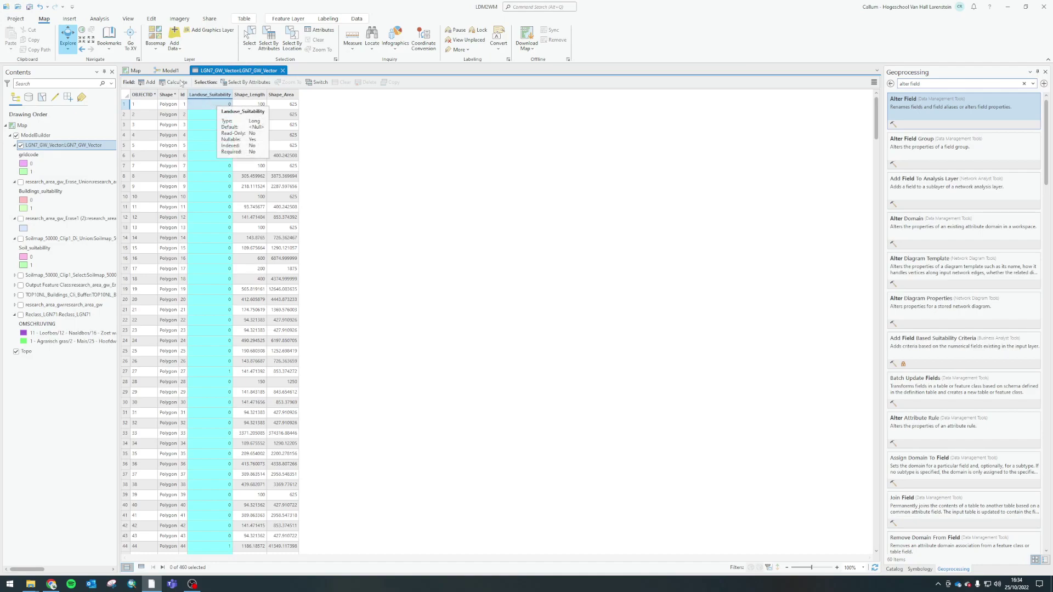
Search the geoprocessing tools for Dissolve, add it to the model and connect the Alter Field output as its input features
click(133, 71)
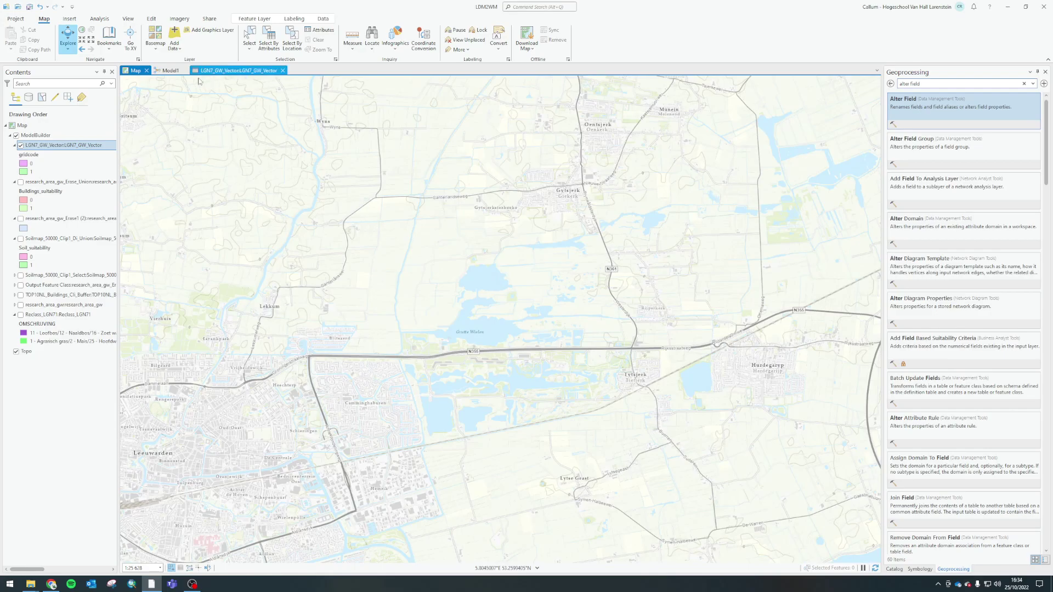
click(230, 70)
click(170, 70)
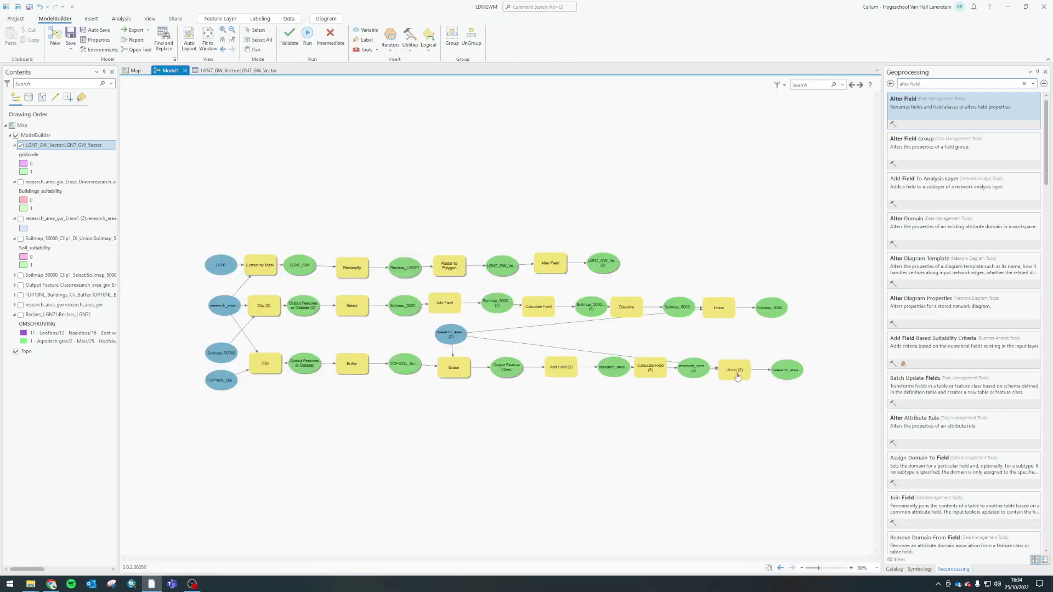
click(618, 308)
click(674, 263)
click(920, 569)
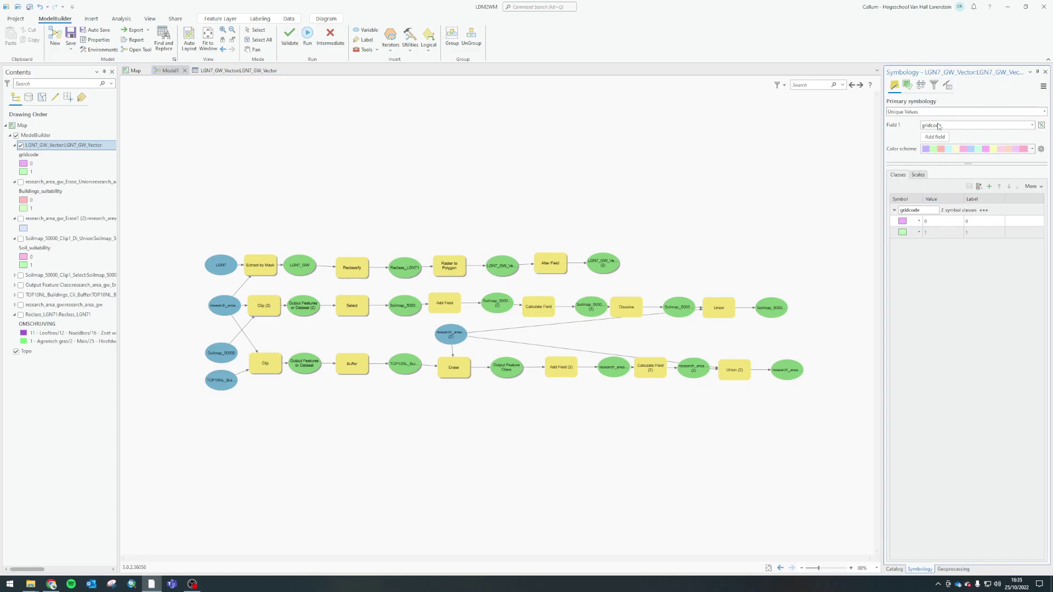
click(953, 568)
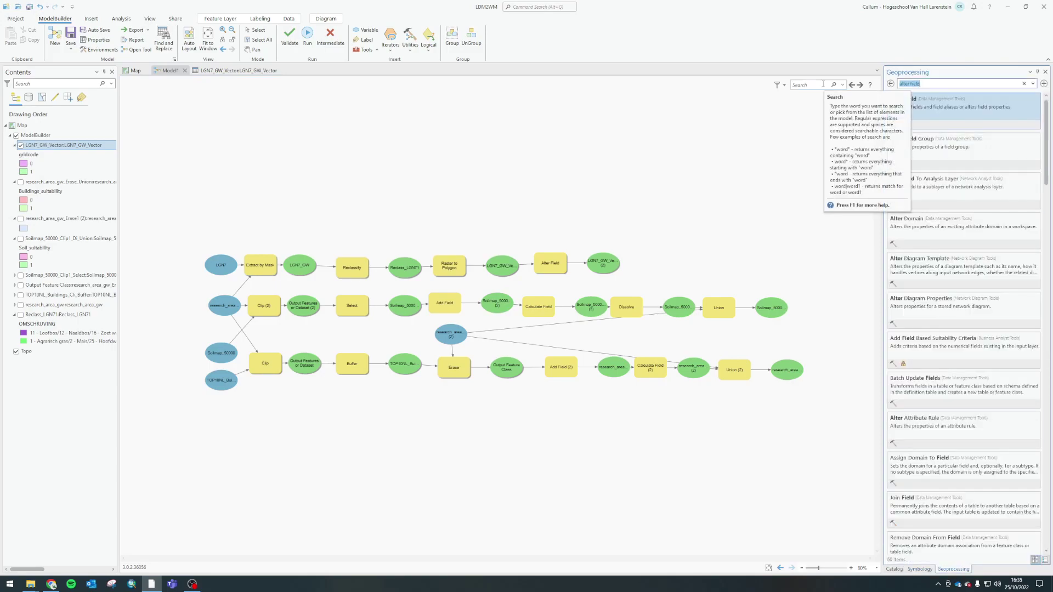
text(dissolve)
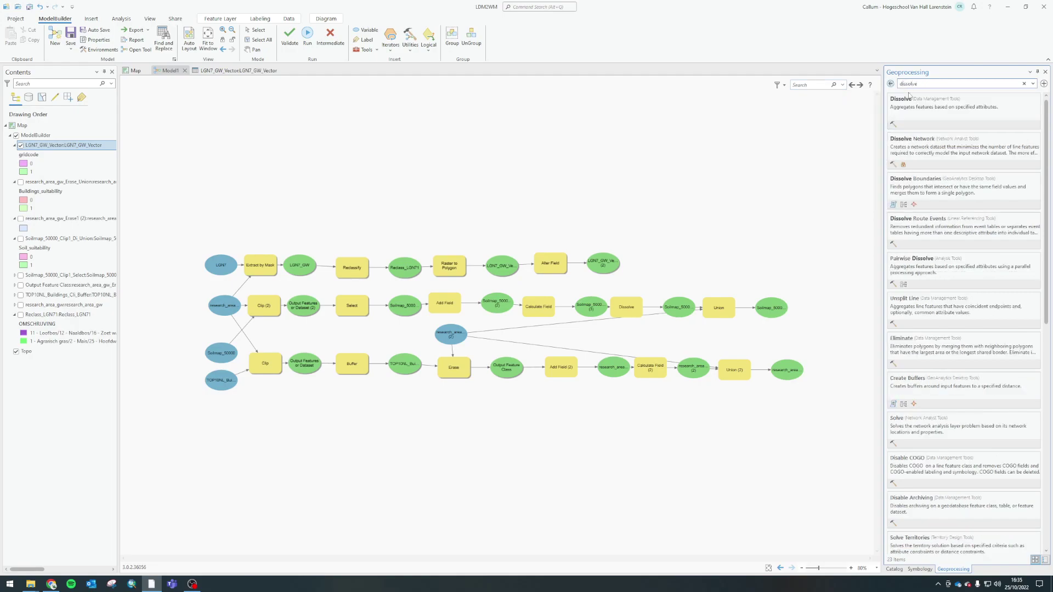
drag(653, 267, 666, 276)
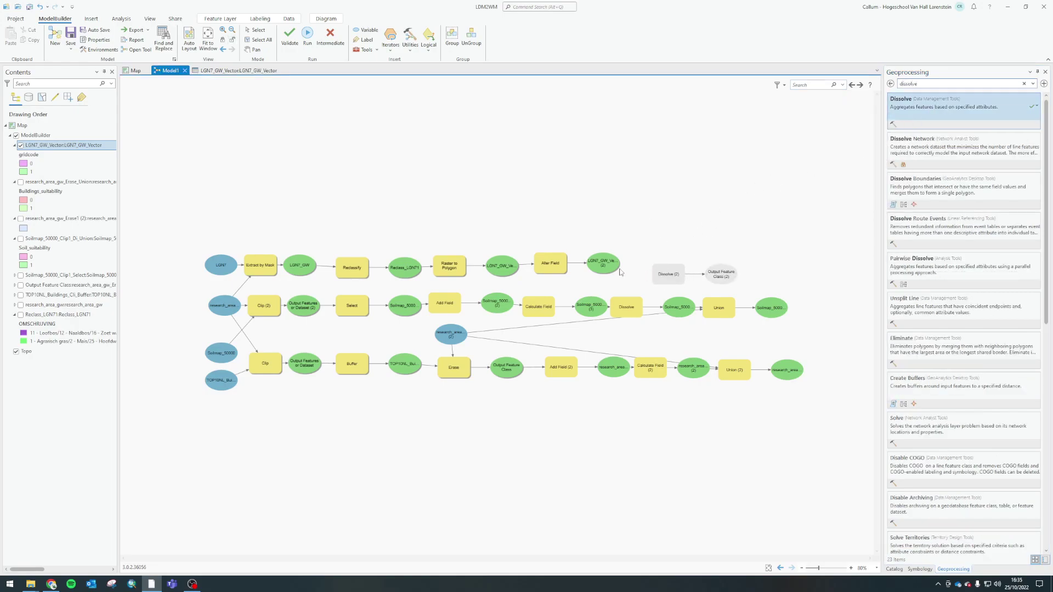
click(668, 279)
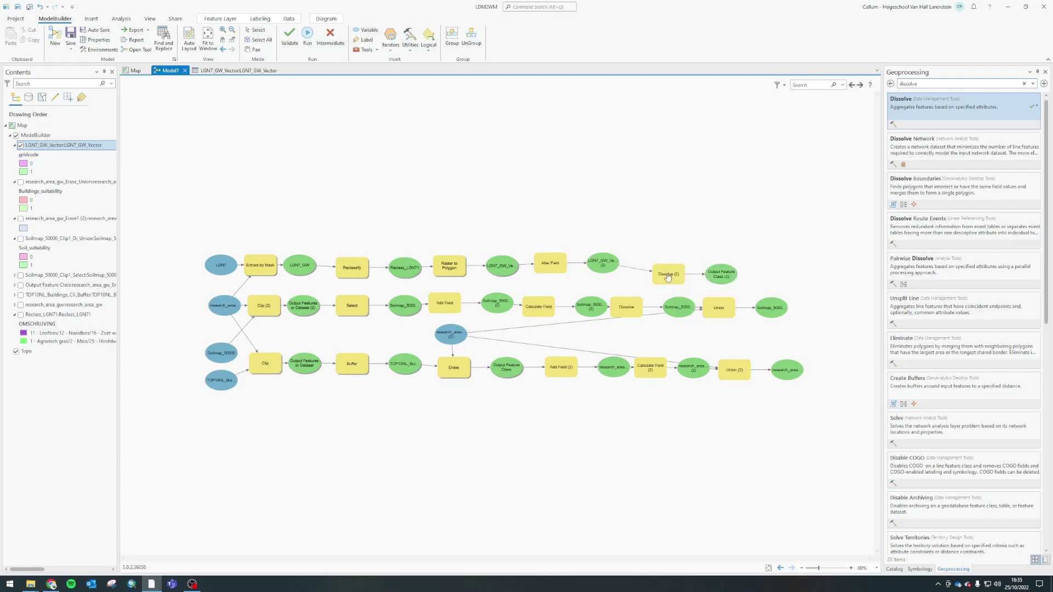
Configure the new Dissolve with Landuse_Suitability as the dissolve field and accept the settings
double_click(668, 277)
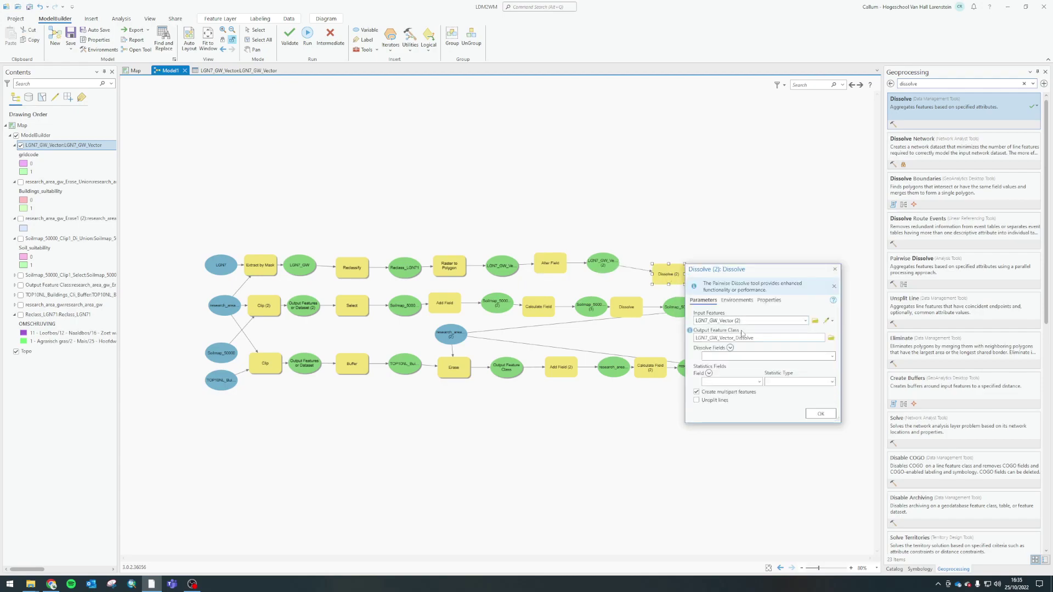
drag(780, 272, 795, 122)
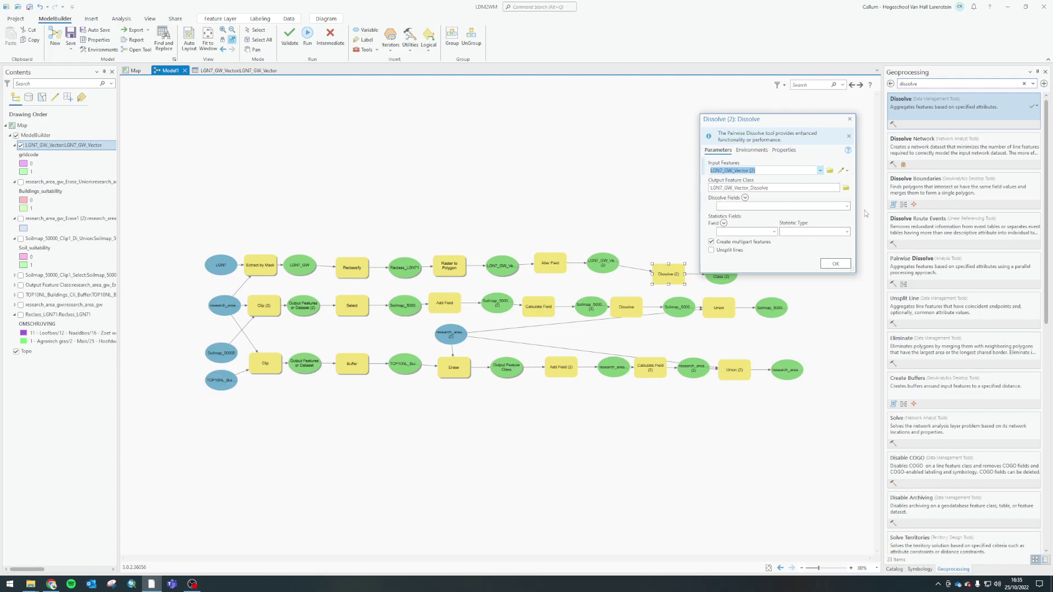
click(847, 205)
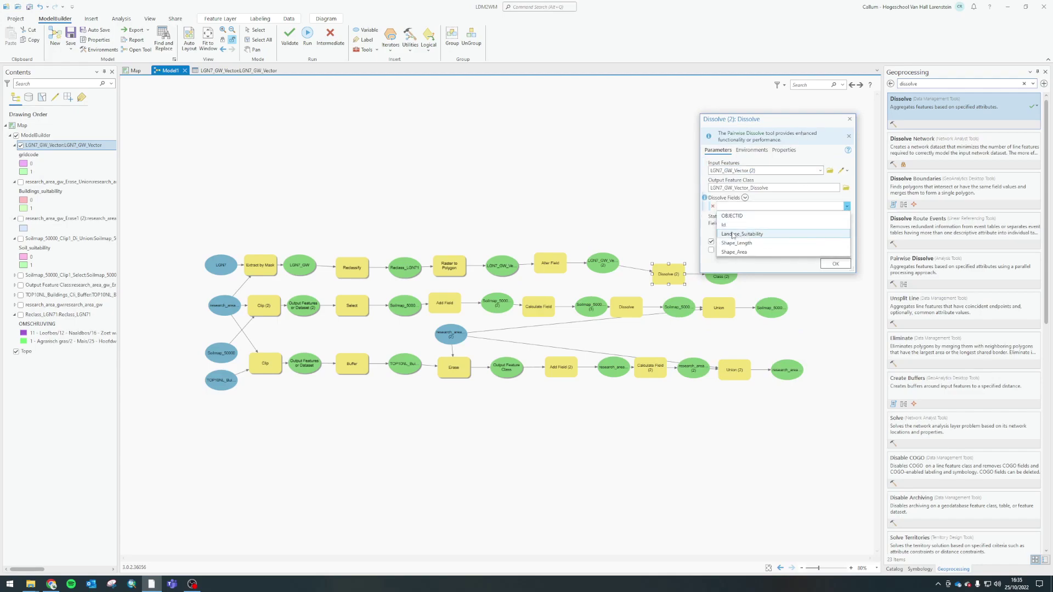
click(756, 234)
click(835, 273)
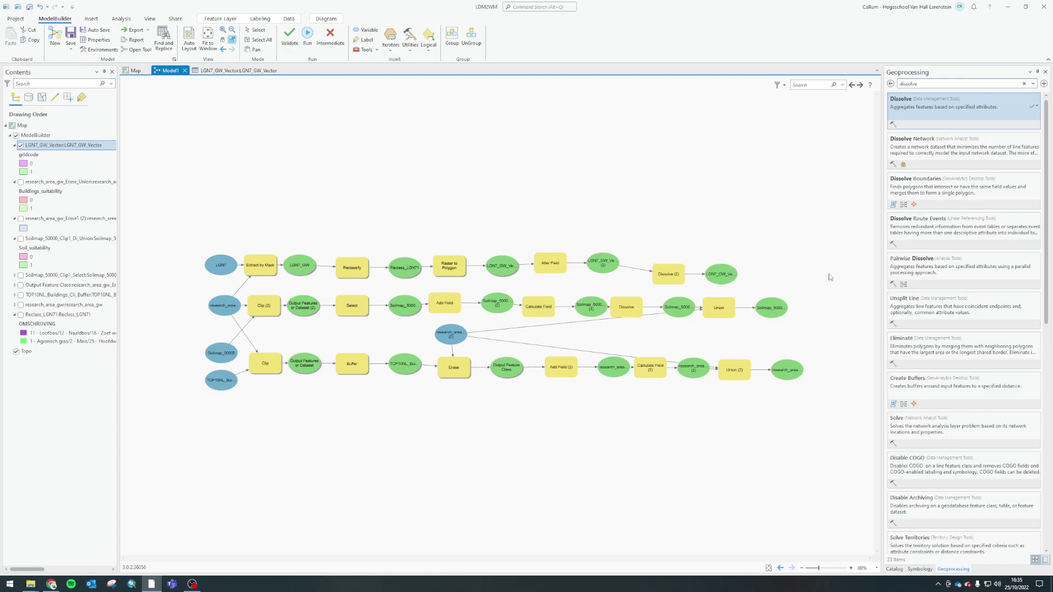
Try to run the new Dissolve and turn on adding its output to the display
right_click(672, 275)
click(713, 287)
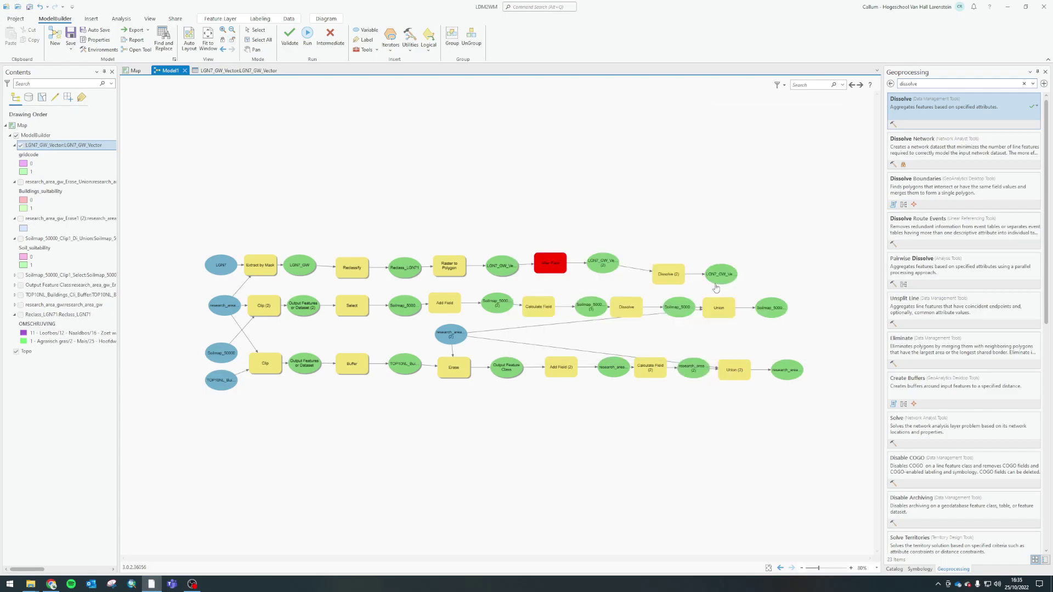
right_click(716, 274)
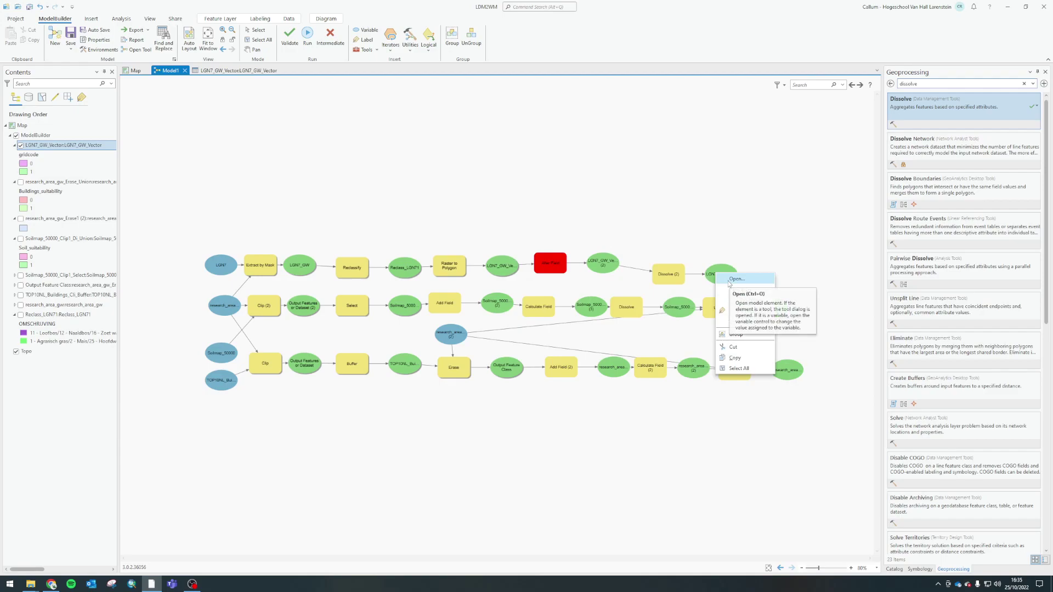
click(738, 299)
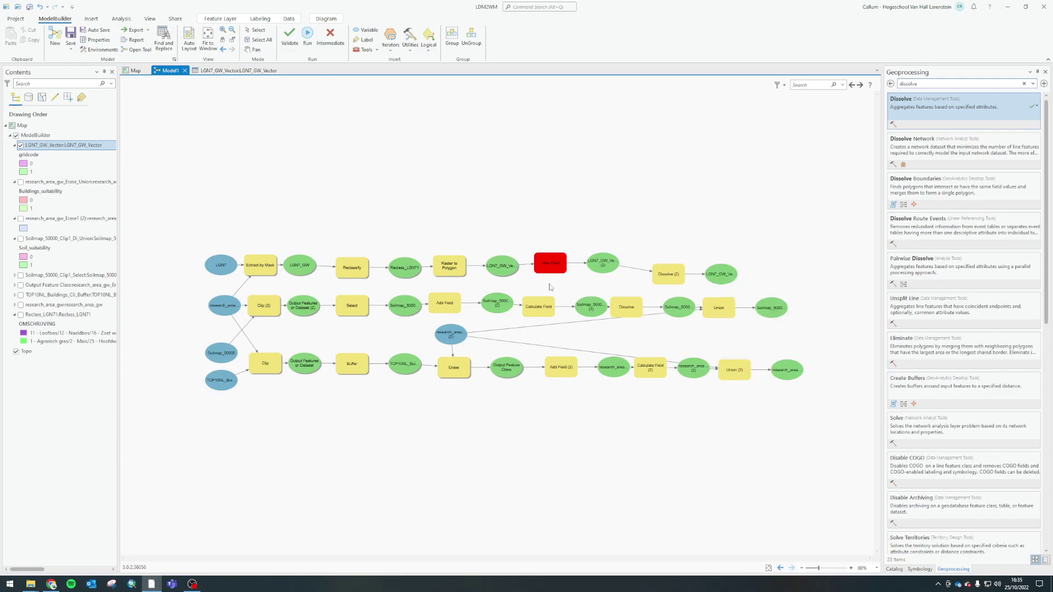
Check the fields in the attribute table of the LGN7_GW_Vector layer and close the table
right_click(41, 147)
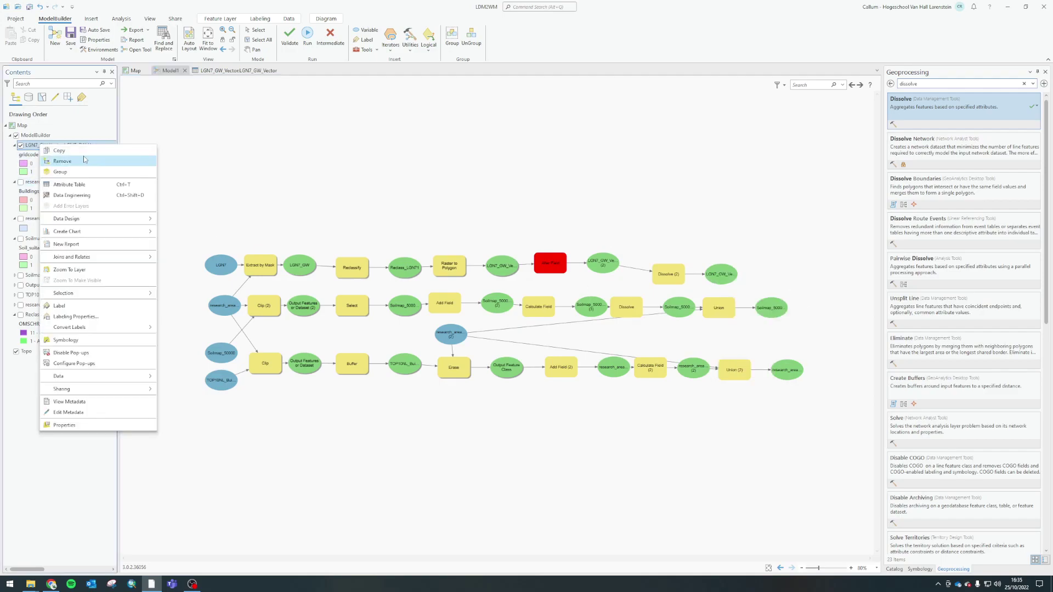
click(68, 183)
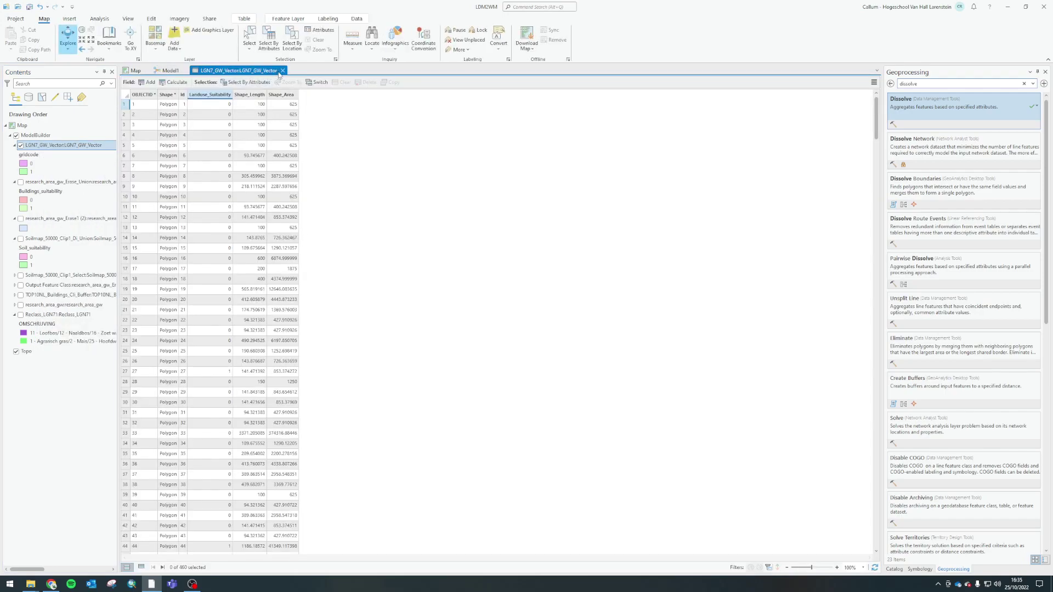
click(283, 70)
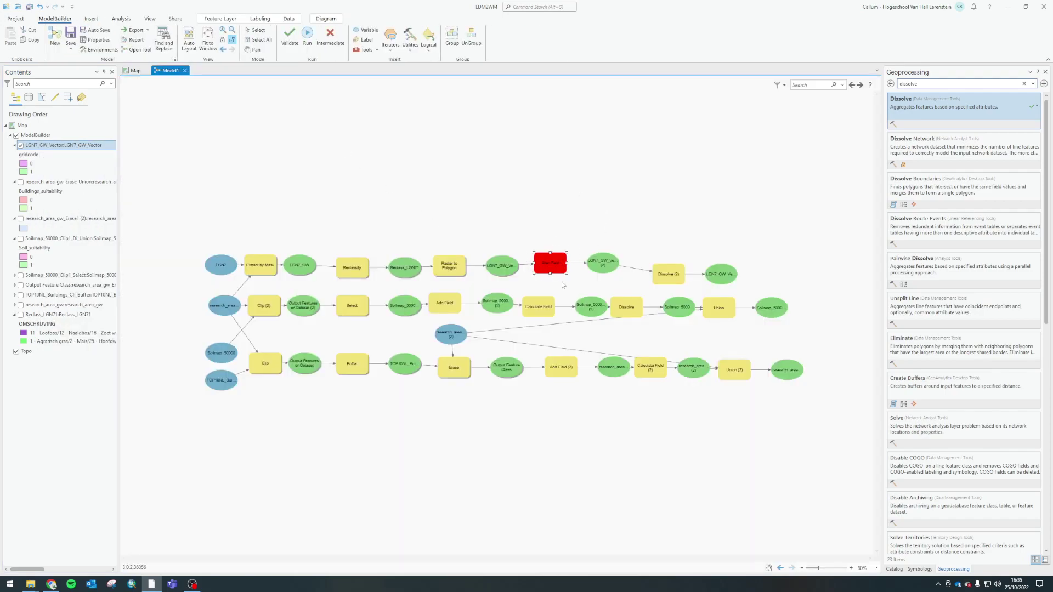
Review the Alter Field parameters for the field name, new field name and alias, and leave them as they are
double_click(545, 266)
drag(656, 260, 721, 120)
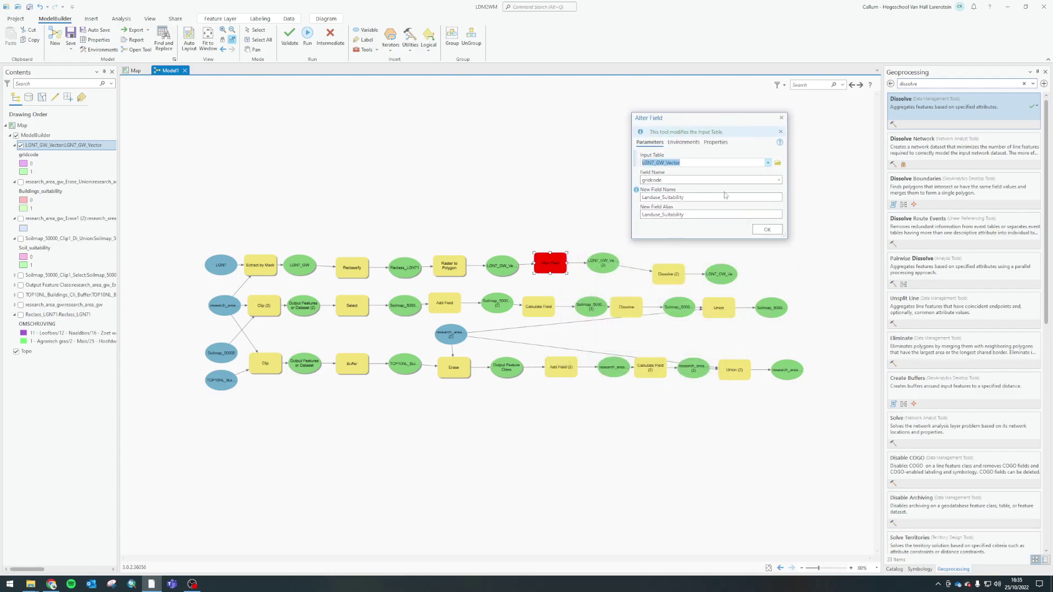
click(713, 180)
click(657, 221)
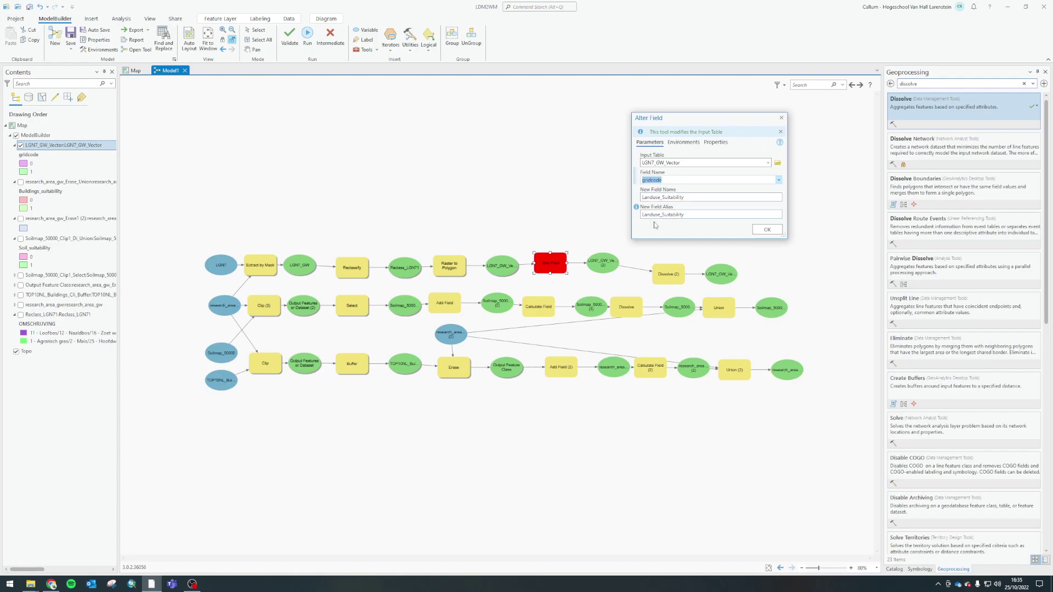
click(782, 118)
Rerun Raster to Polygon to regenerate the LGN7_GW_Vector polygons
click(451, 266)
right_click(452, 266)
click(470, 287)
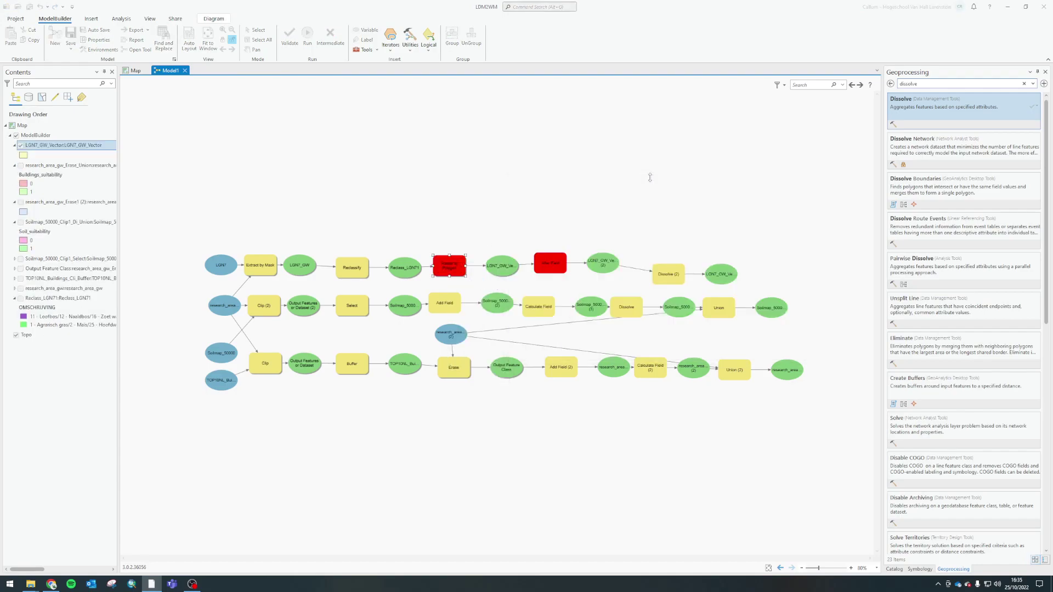
Rerun Alter Field on the regenerated LGN7_GW_Vector polygons
click(563, 266)
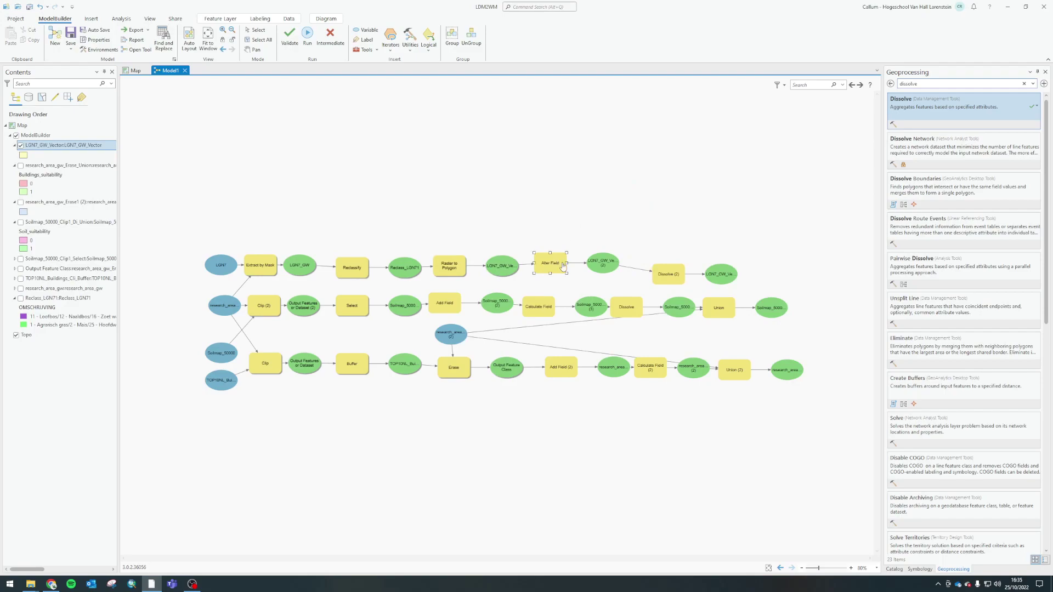
click(489, 269)
click(558, 251)
click(545, 265)
right_click(551, 263)
click(488, 245)
right_click(552, 264)
click(570, 279)
Run the new Dissolve with its output added to the display, and hide the LGN7_GW_Vector layer
right_click(665, 277)
click(678, 291)
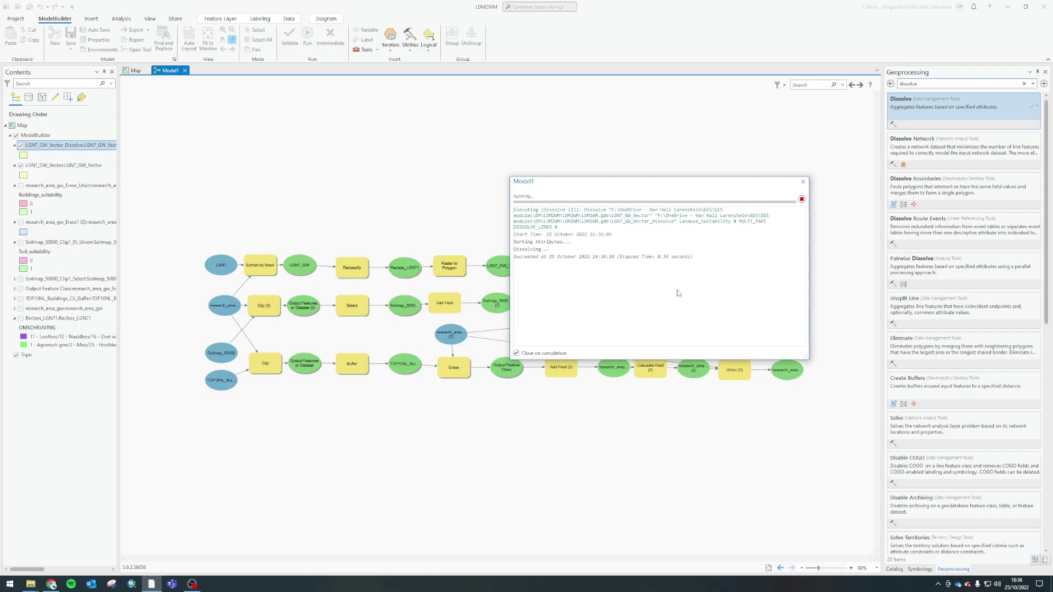
right_click(714, 284)
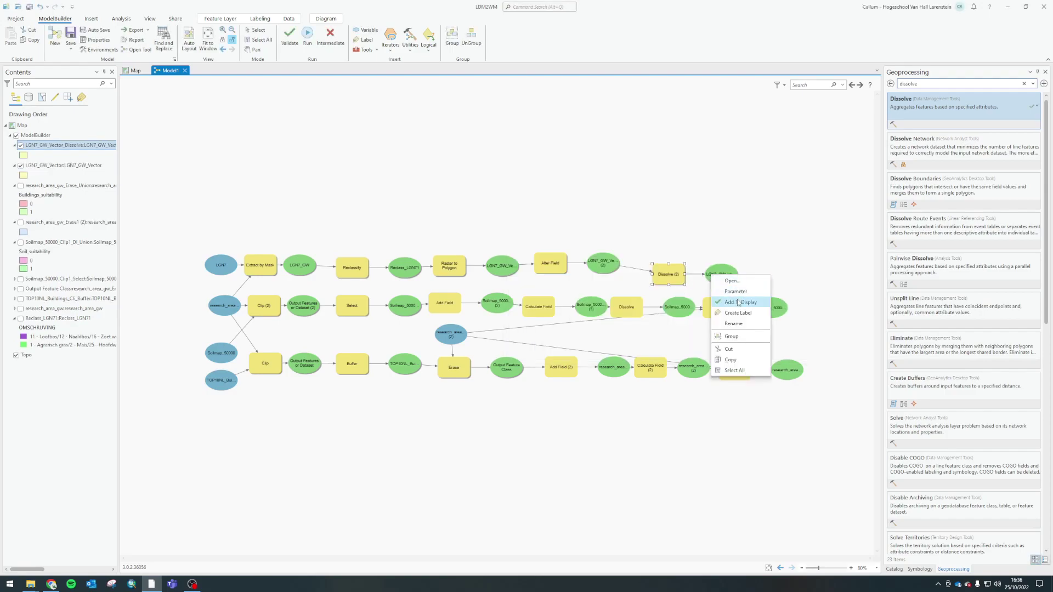
click(729, 304)
right_click(718, 280)
click(733, 303)
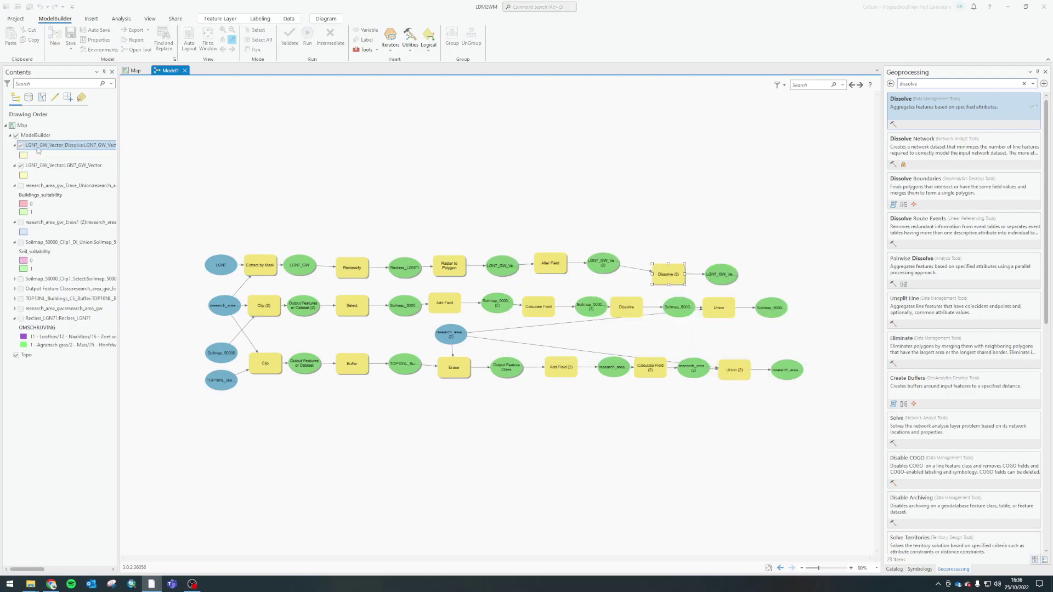
click(21, 165)
Examine the Landuse_Suitability rows in the attribute table of the LGN7_GW_Vector_Dissolve layer and return to the model
right_click(55, 147)
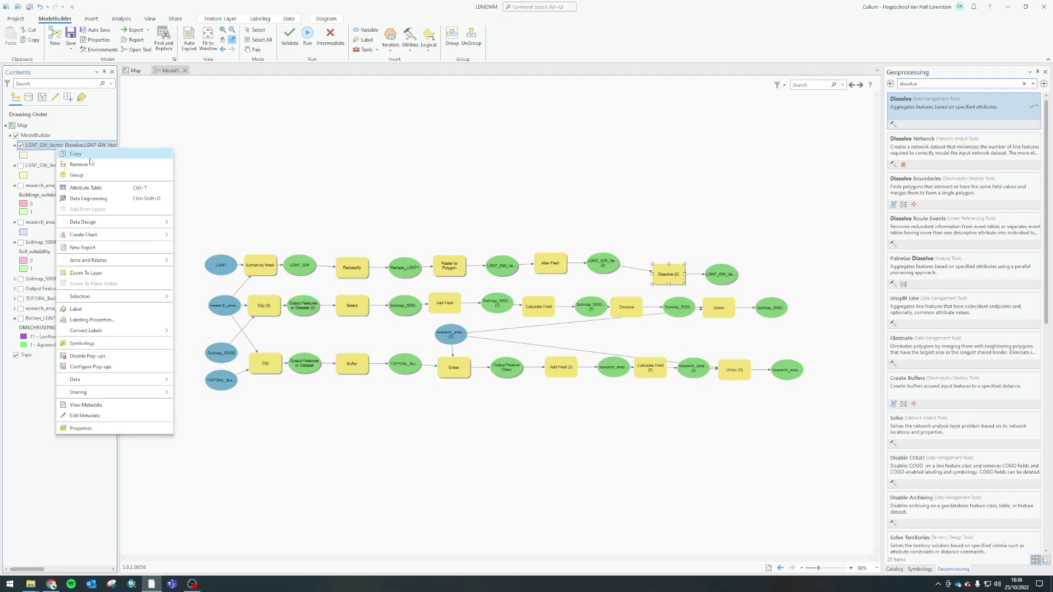
click(94, 190)
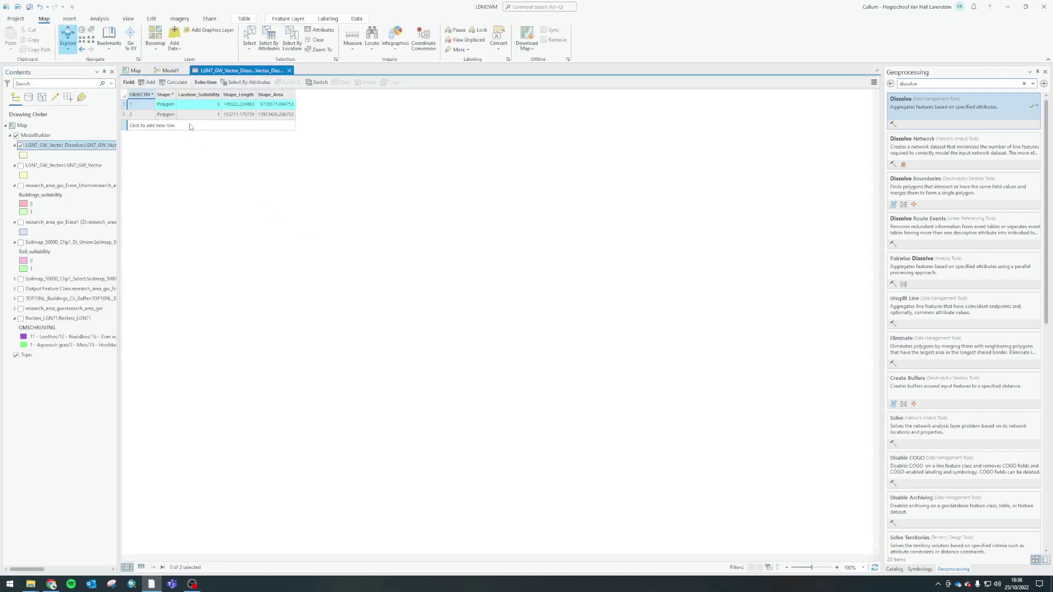
click(166, 115)
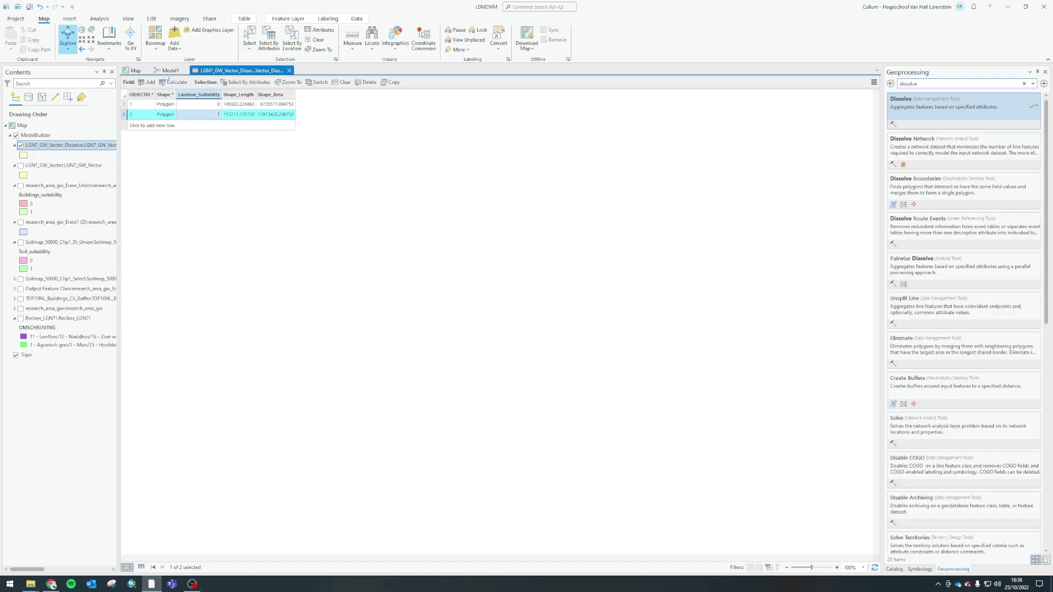
click(169, 70)
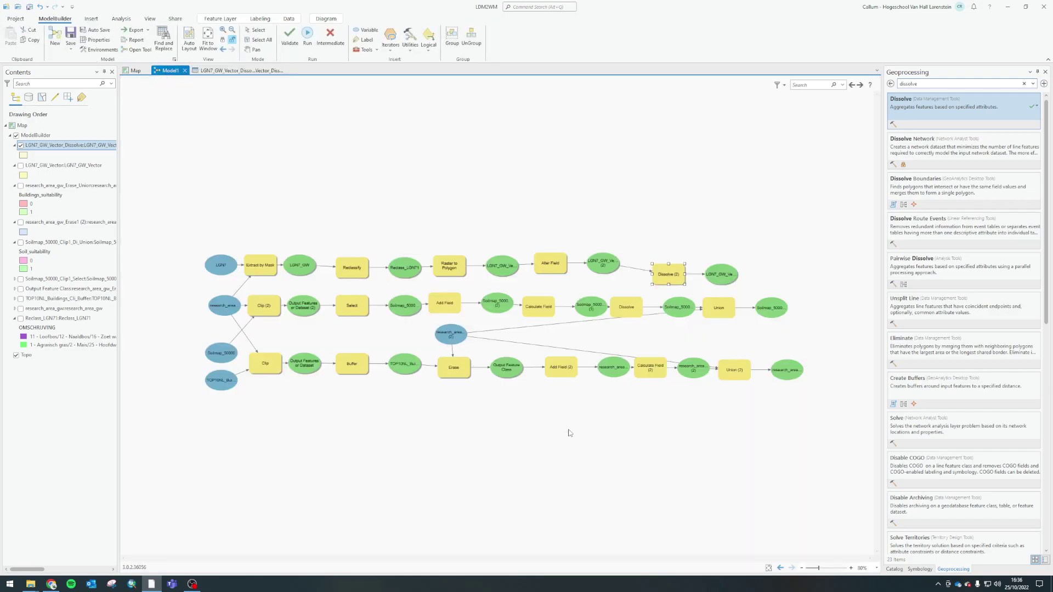